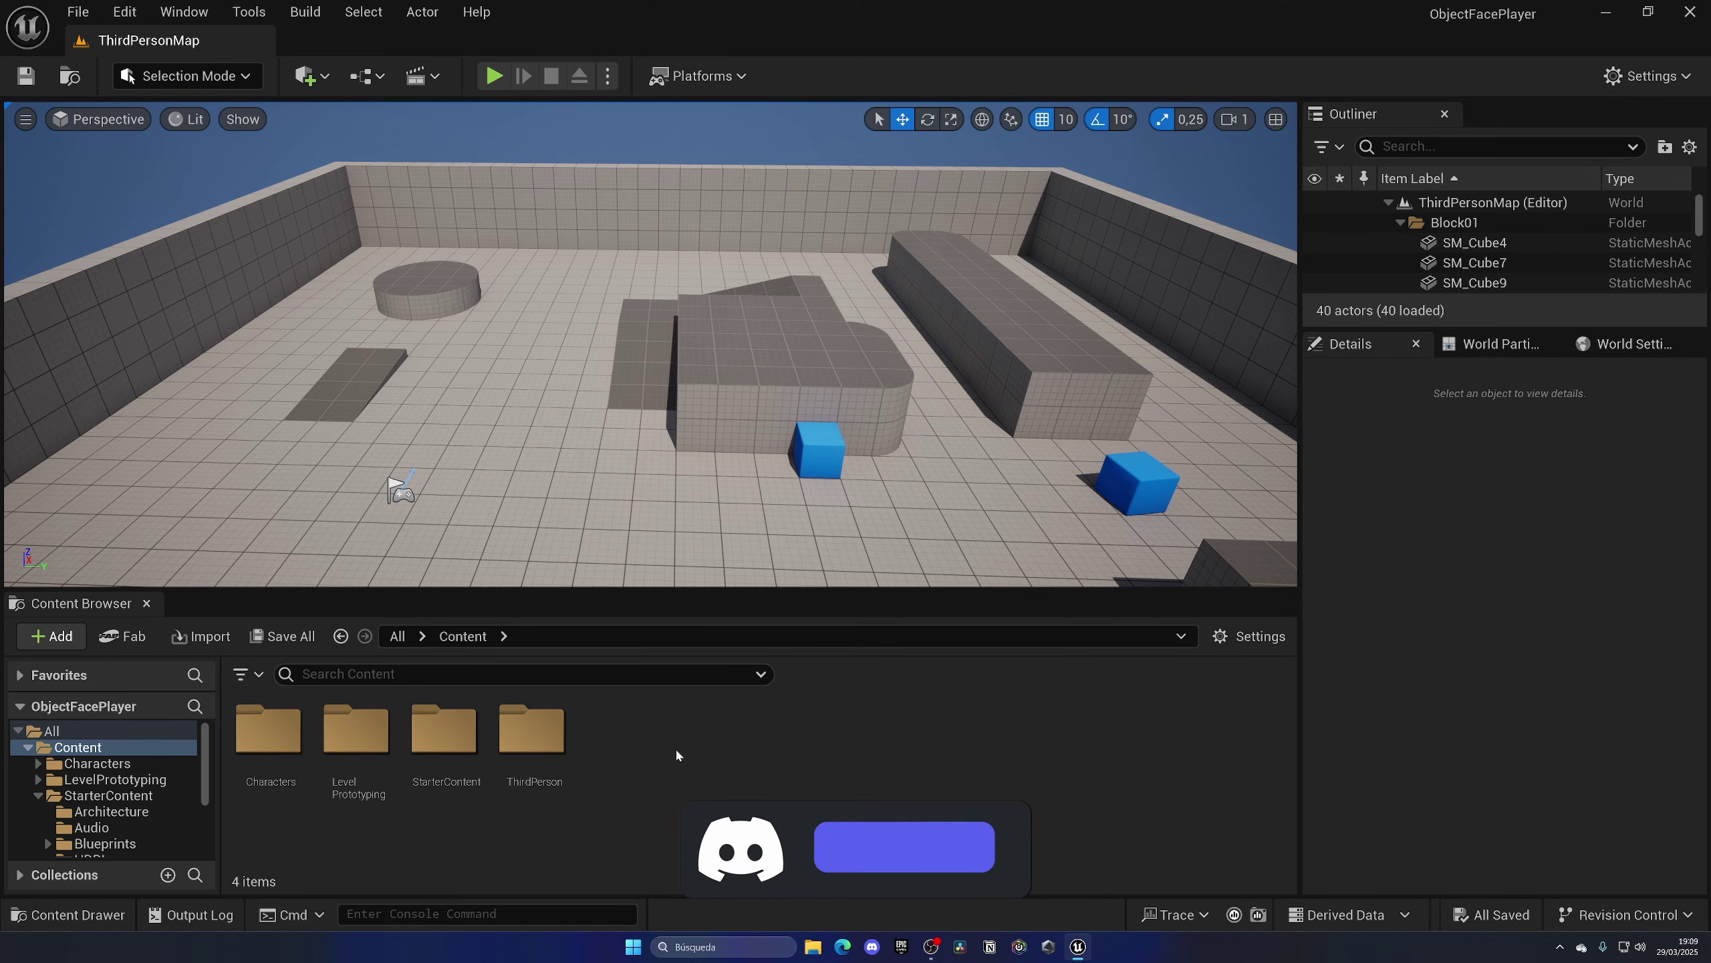
Step: Create the Actor Blueprint BP_Object and open it in a maximized editor
right_click(677, 755)
mouse_move(734, 417)
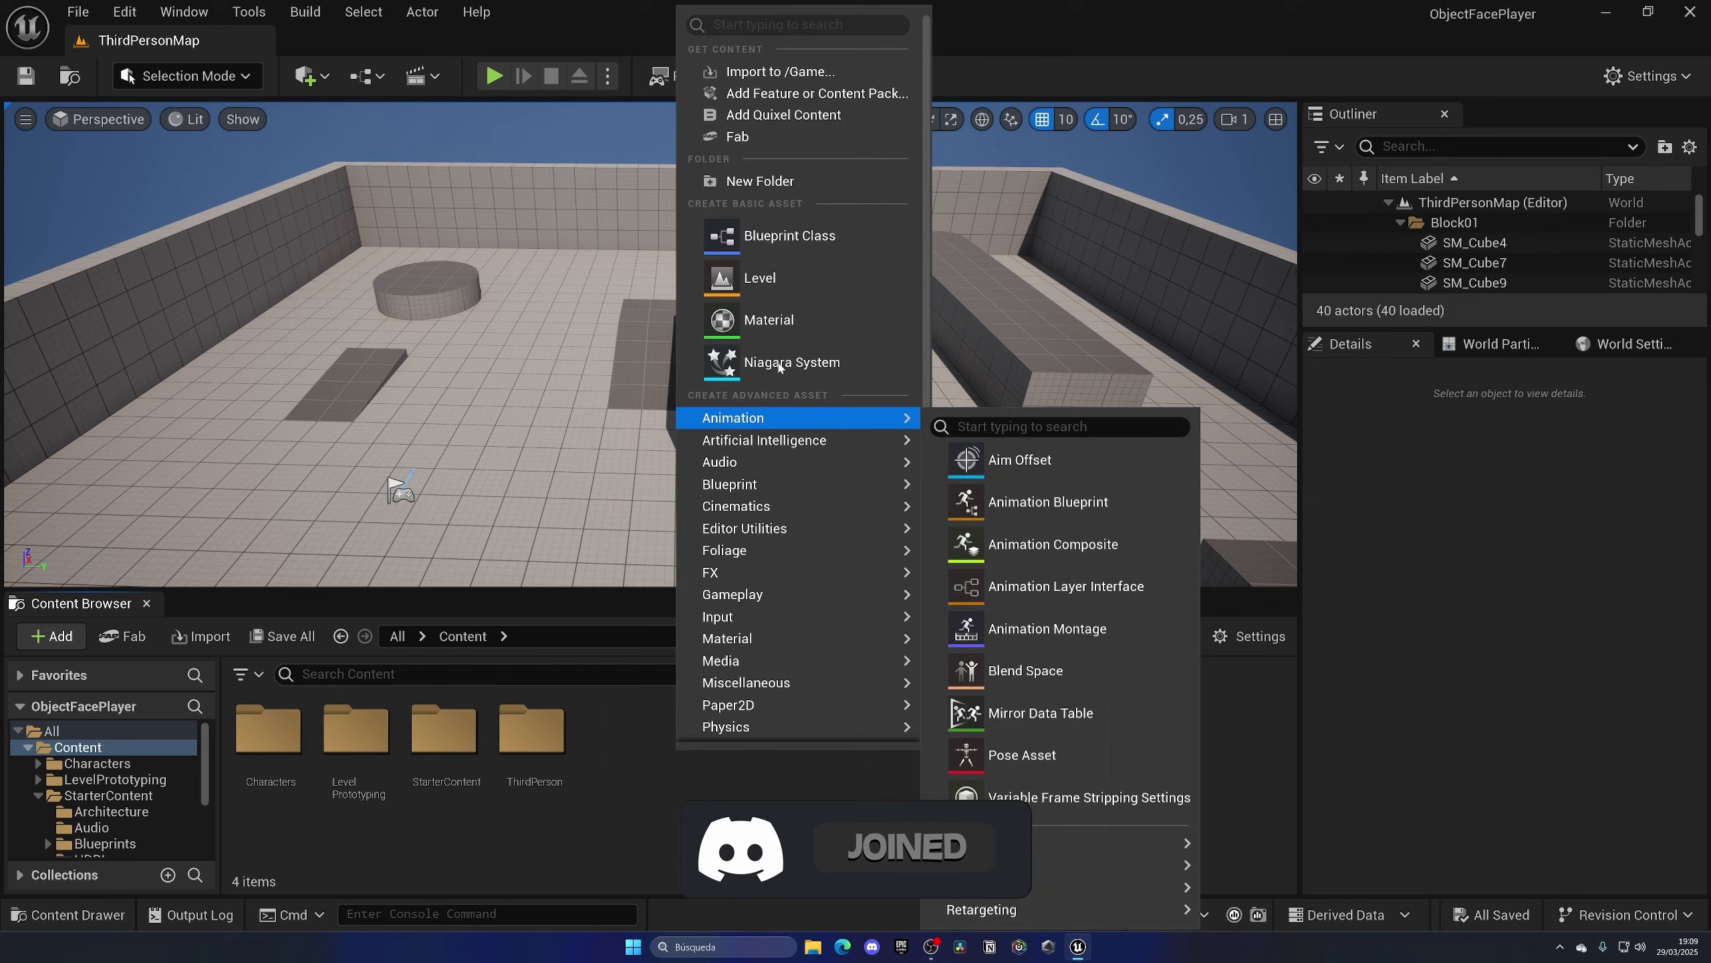
left_click(789, 235)
left_click(715, 372)
type("BP_Object")
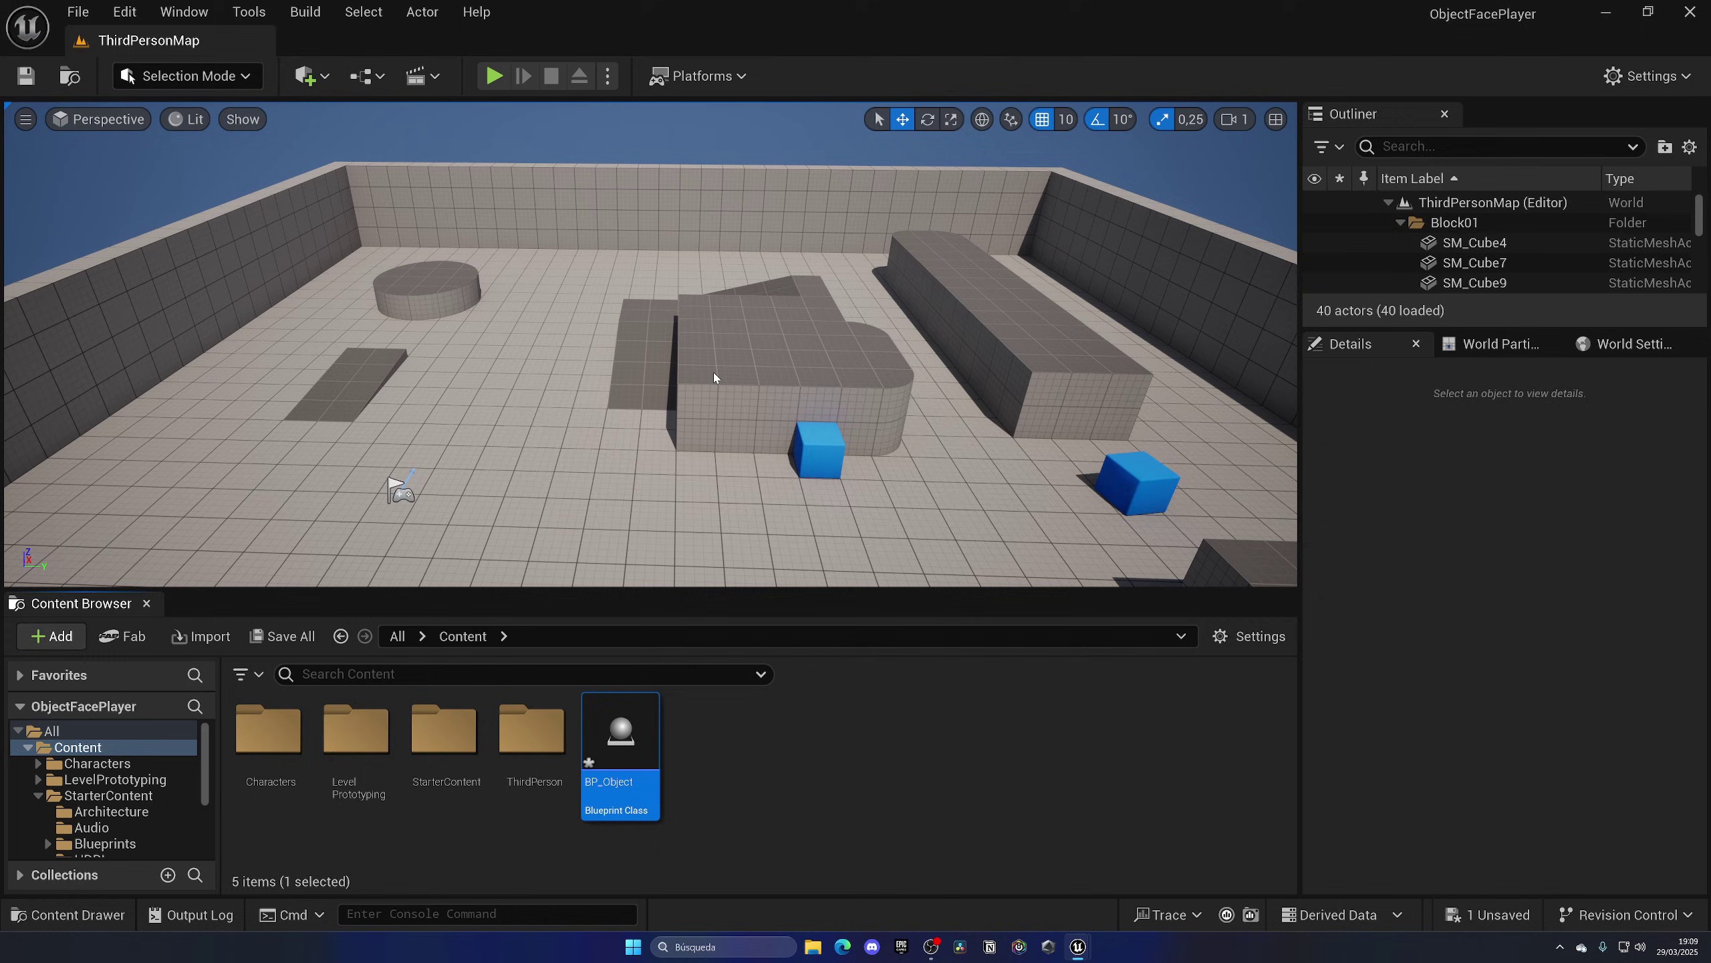
key("Return")
double_click(623, 72)
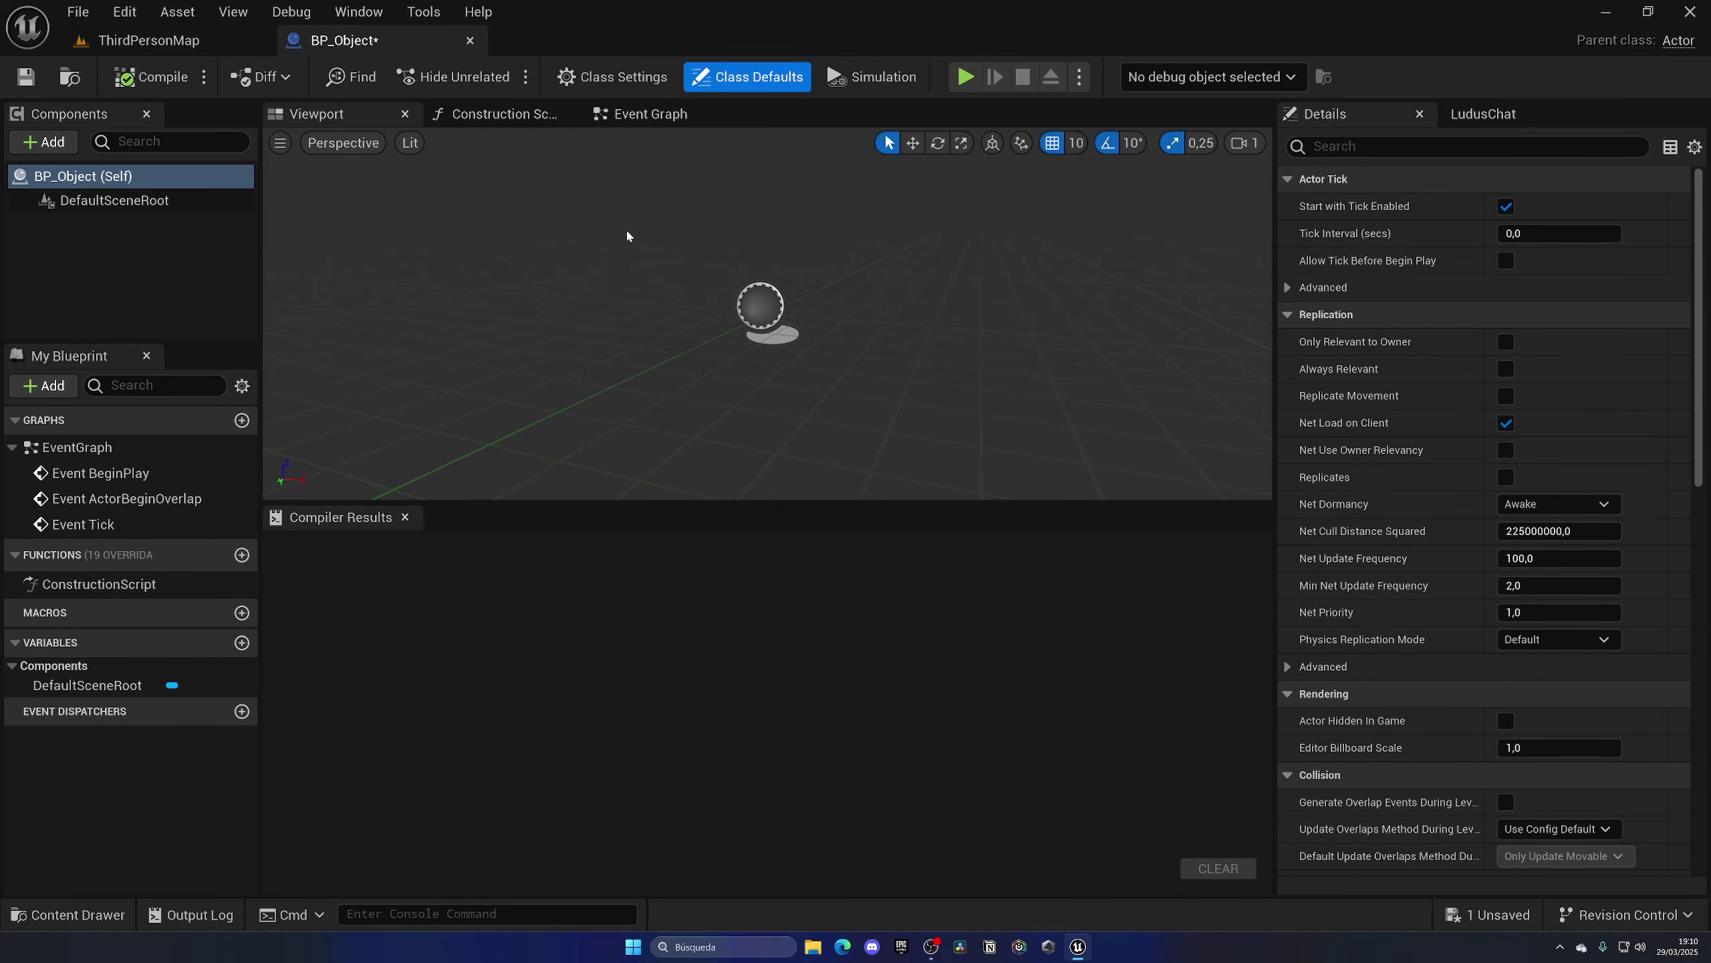
left_click(404, 517)
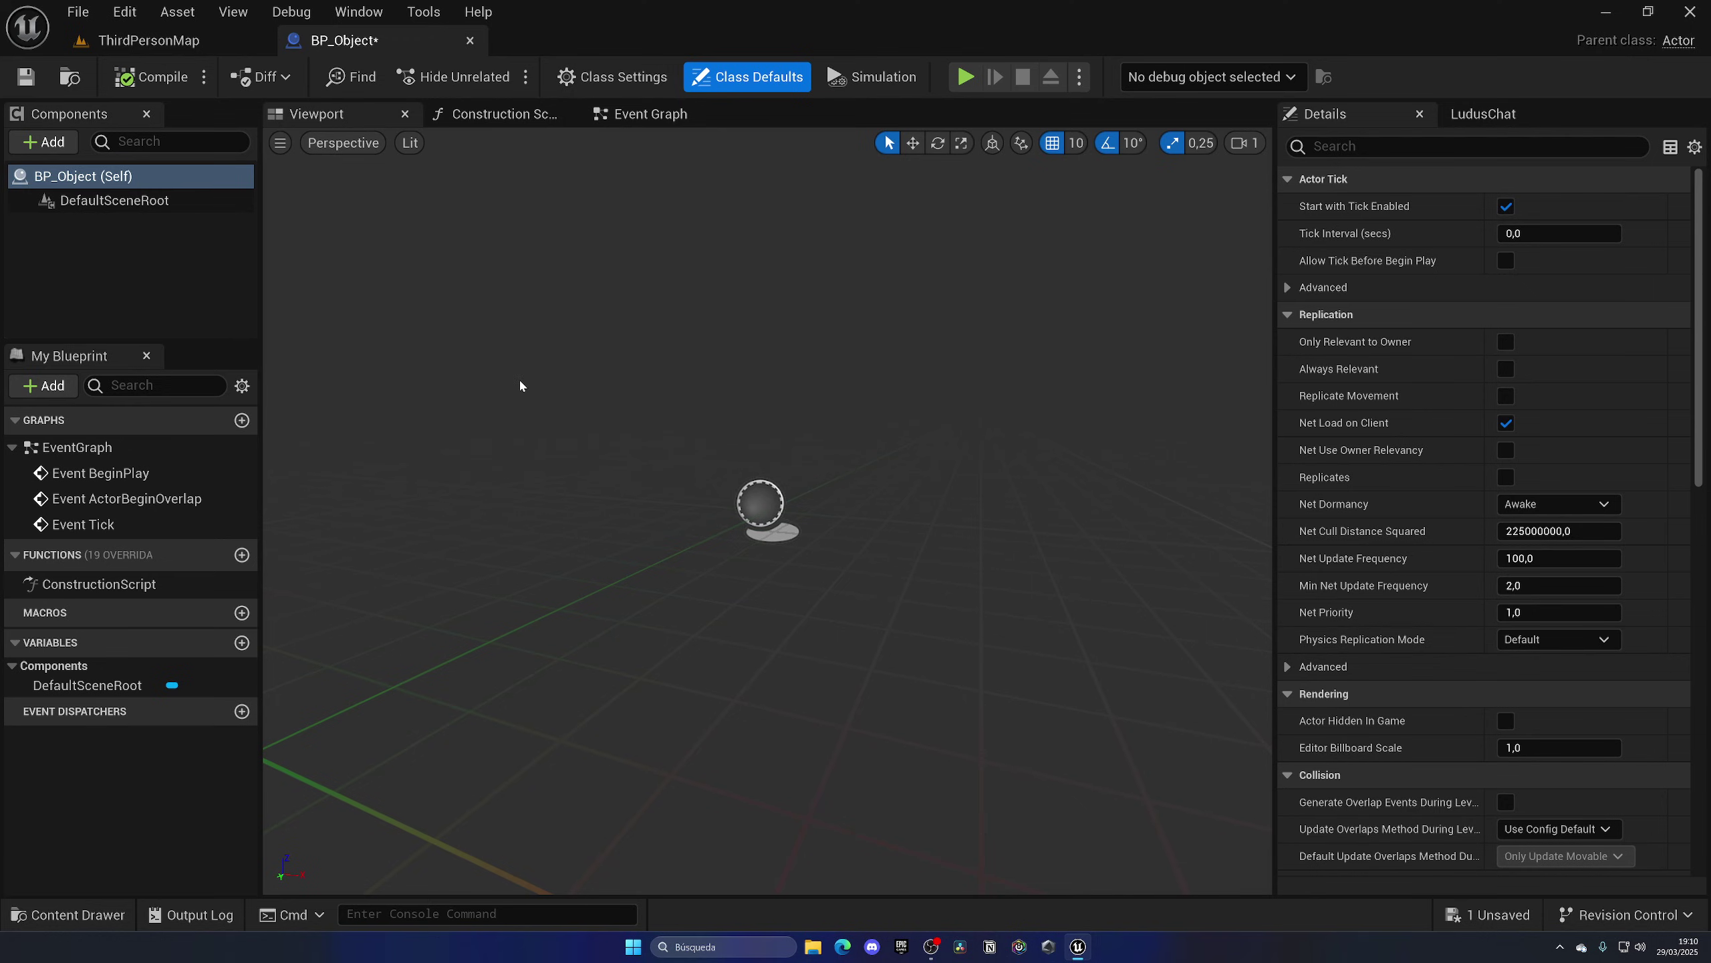
left_click(49, 145)
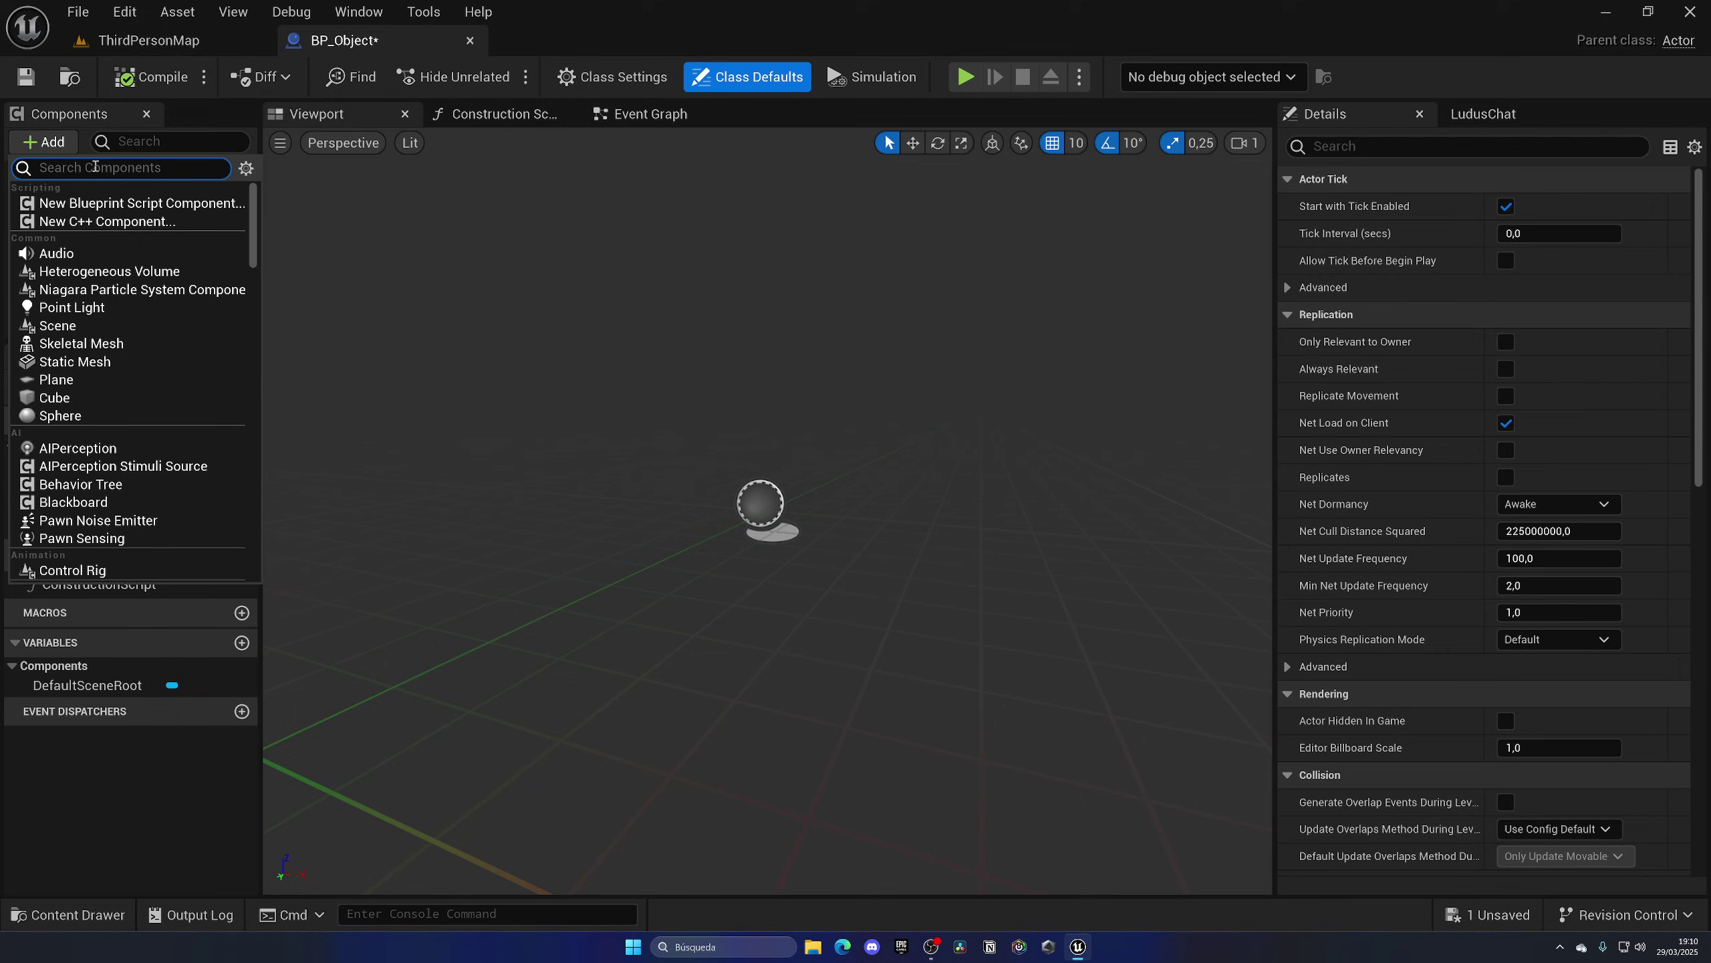
Step: Add a Static Mesh component using the SM_CineCam mesh
left_click(113, 362)
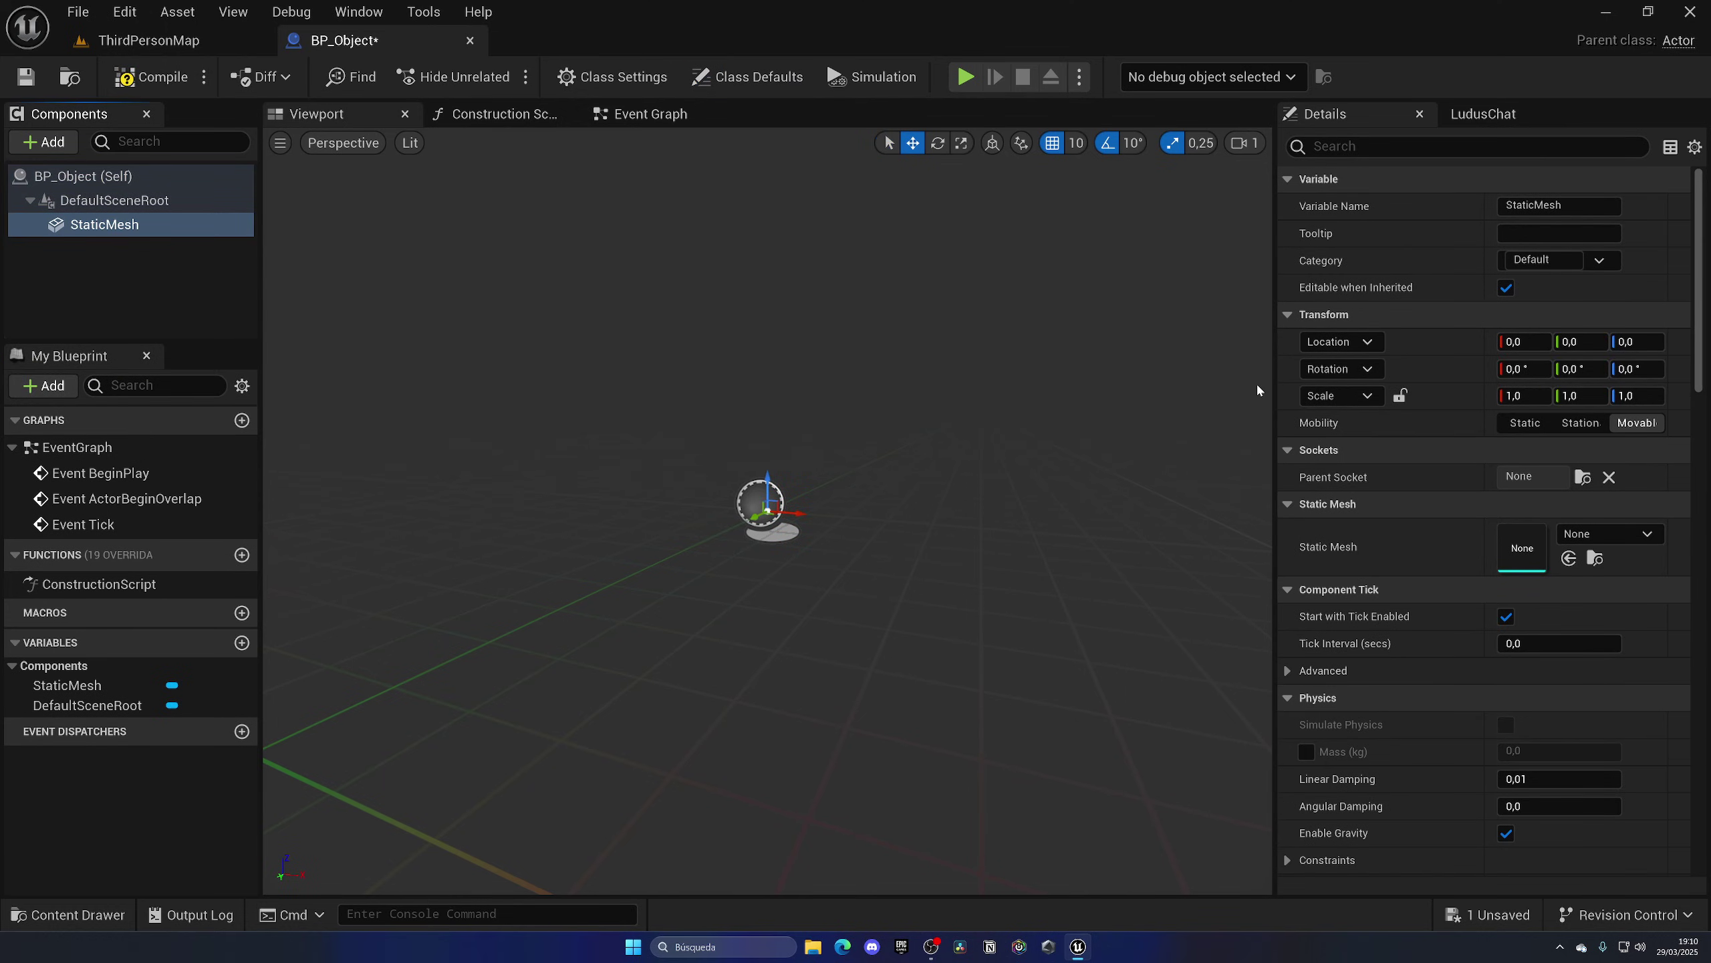
left_click(1605, 534)
scroll(1587, 411, "down", 2)
scroll(1588, 411, "down", 2)
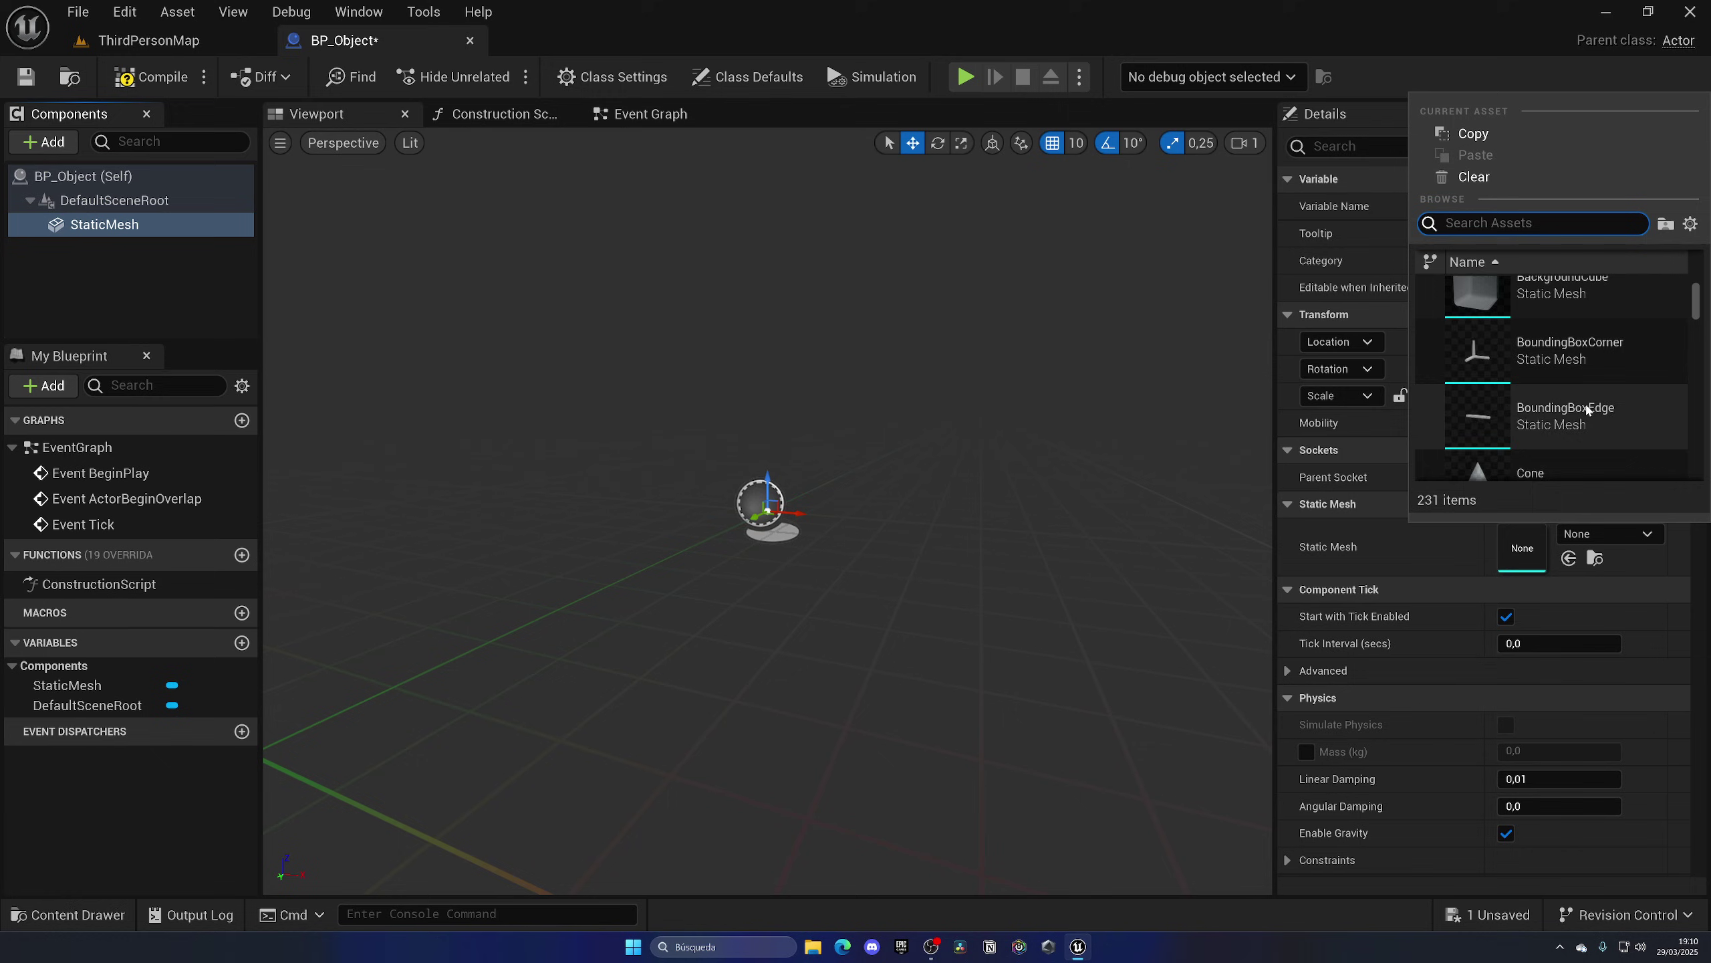
left_click_drag(1697, 301, 1704, 418)
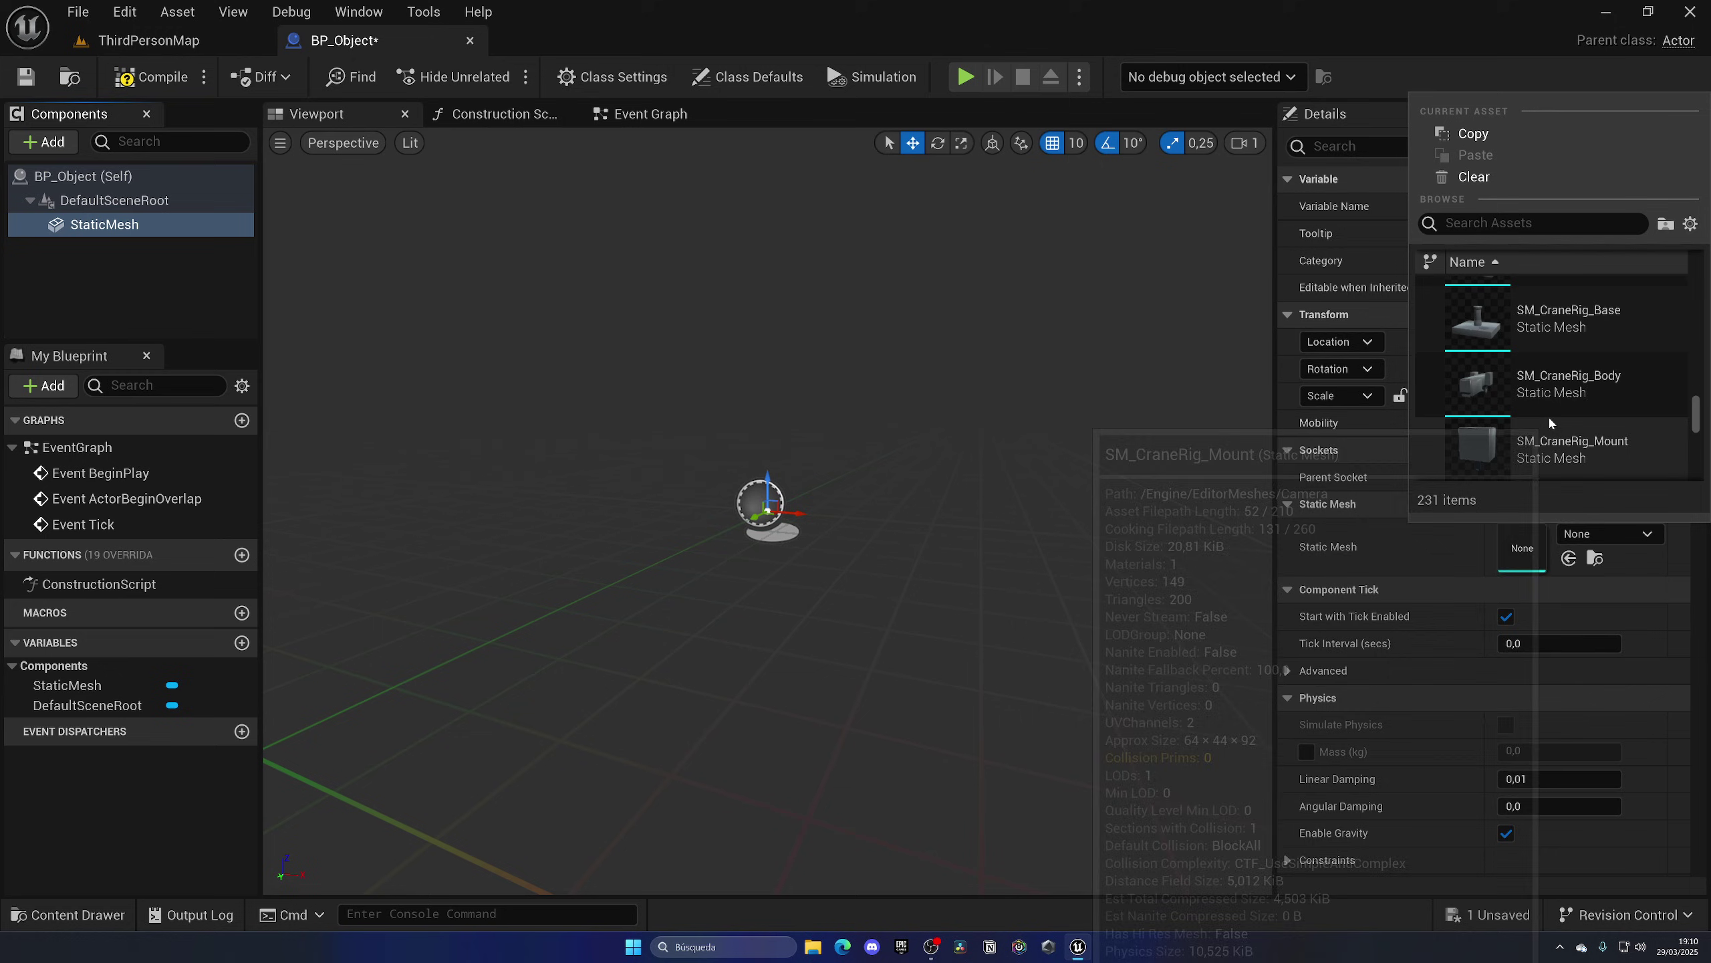
type("camera")
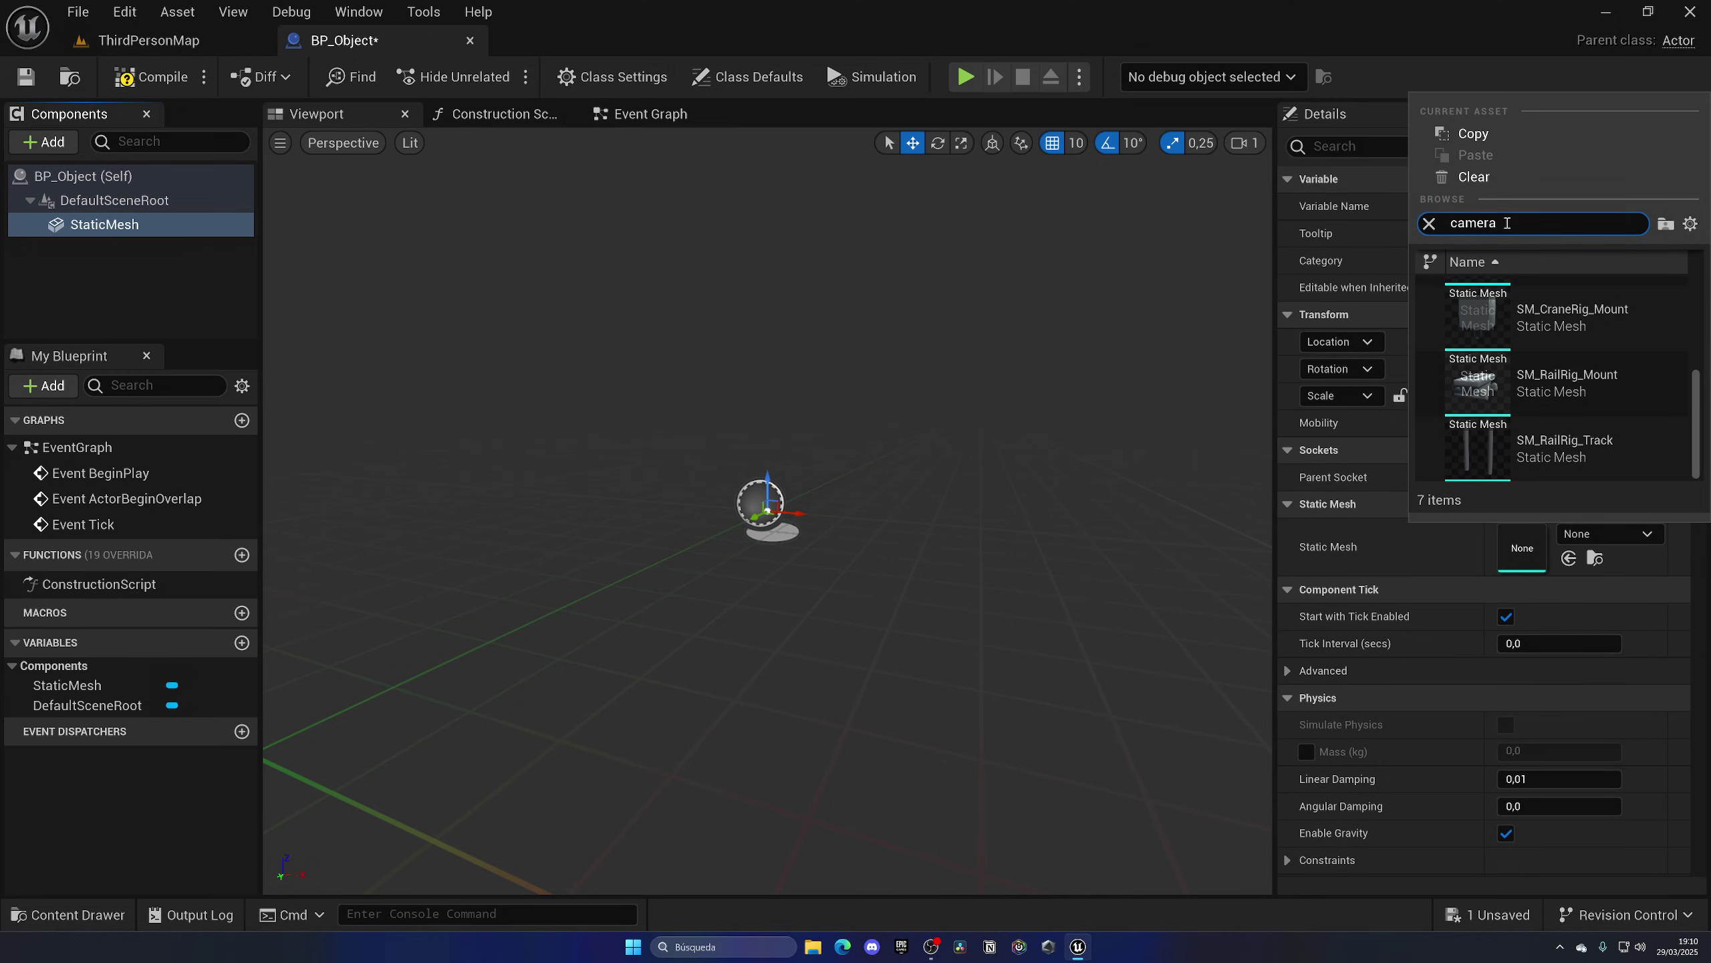
left_click(1551, 308)
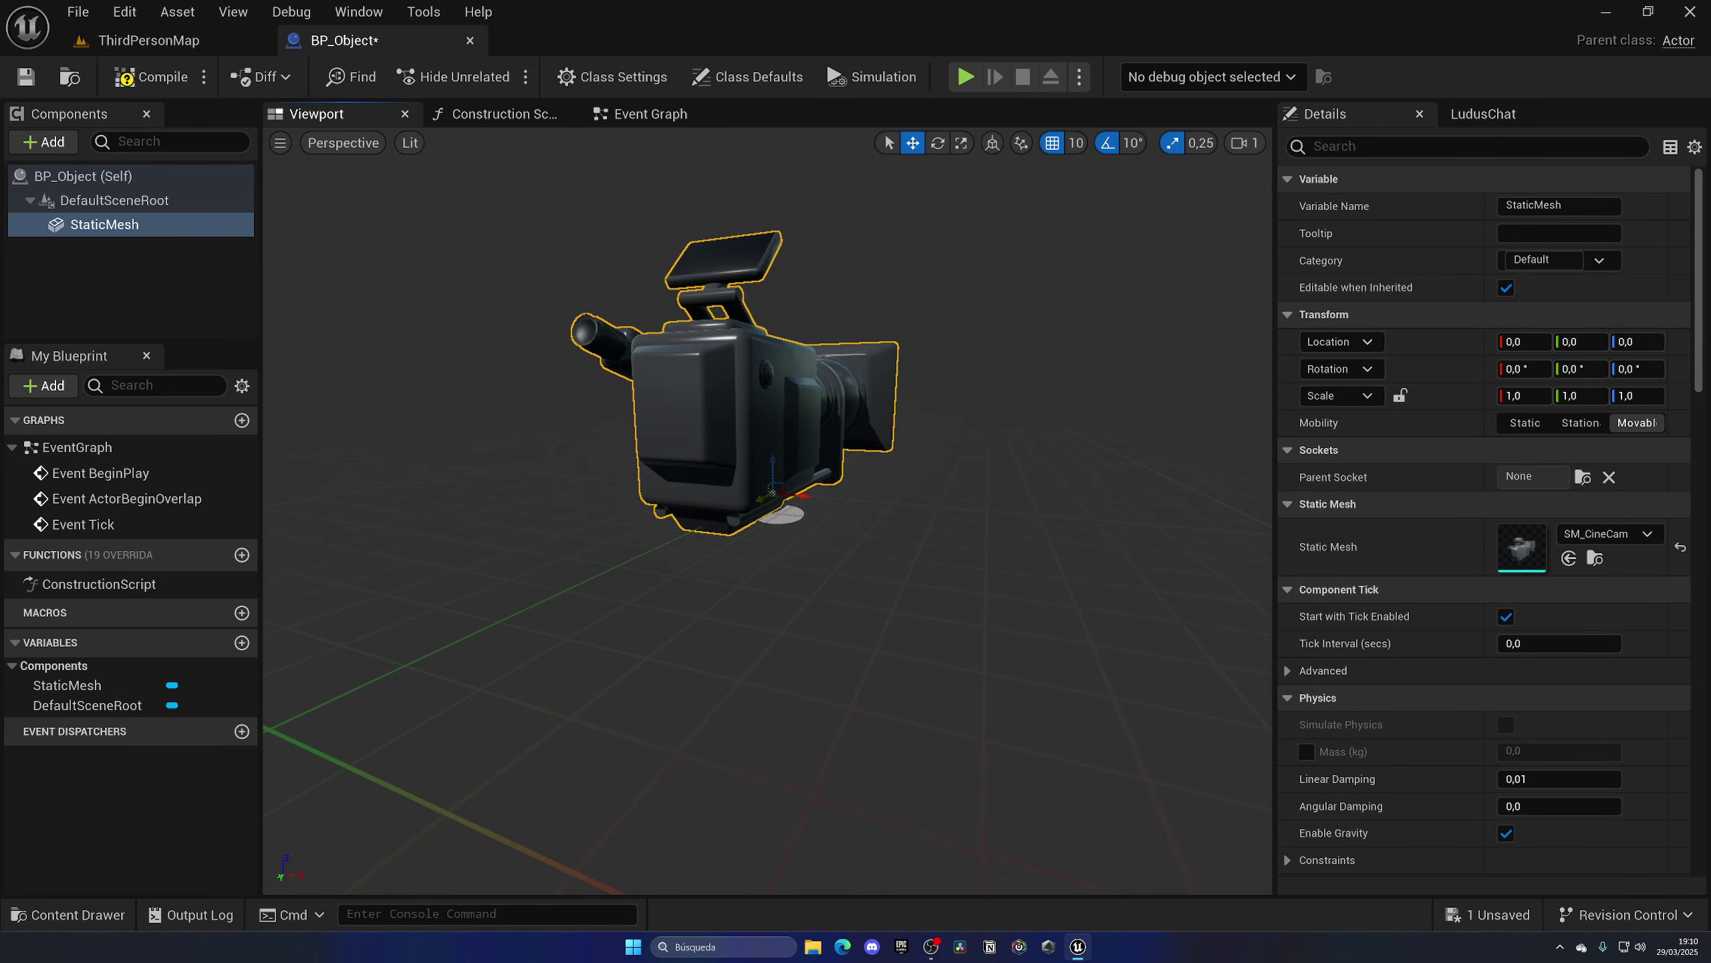
Step: Rotate the camera mesh 90 degrees about its vertical axis
left_click_drag(728, 510, 1002, 673, "alt")
key("e")
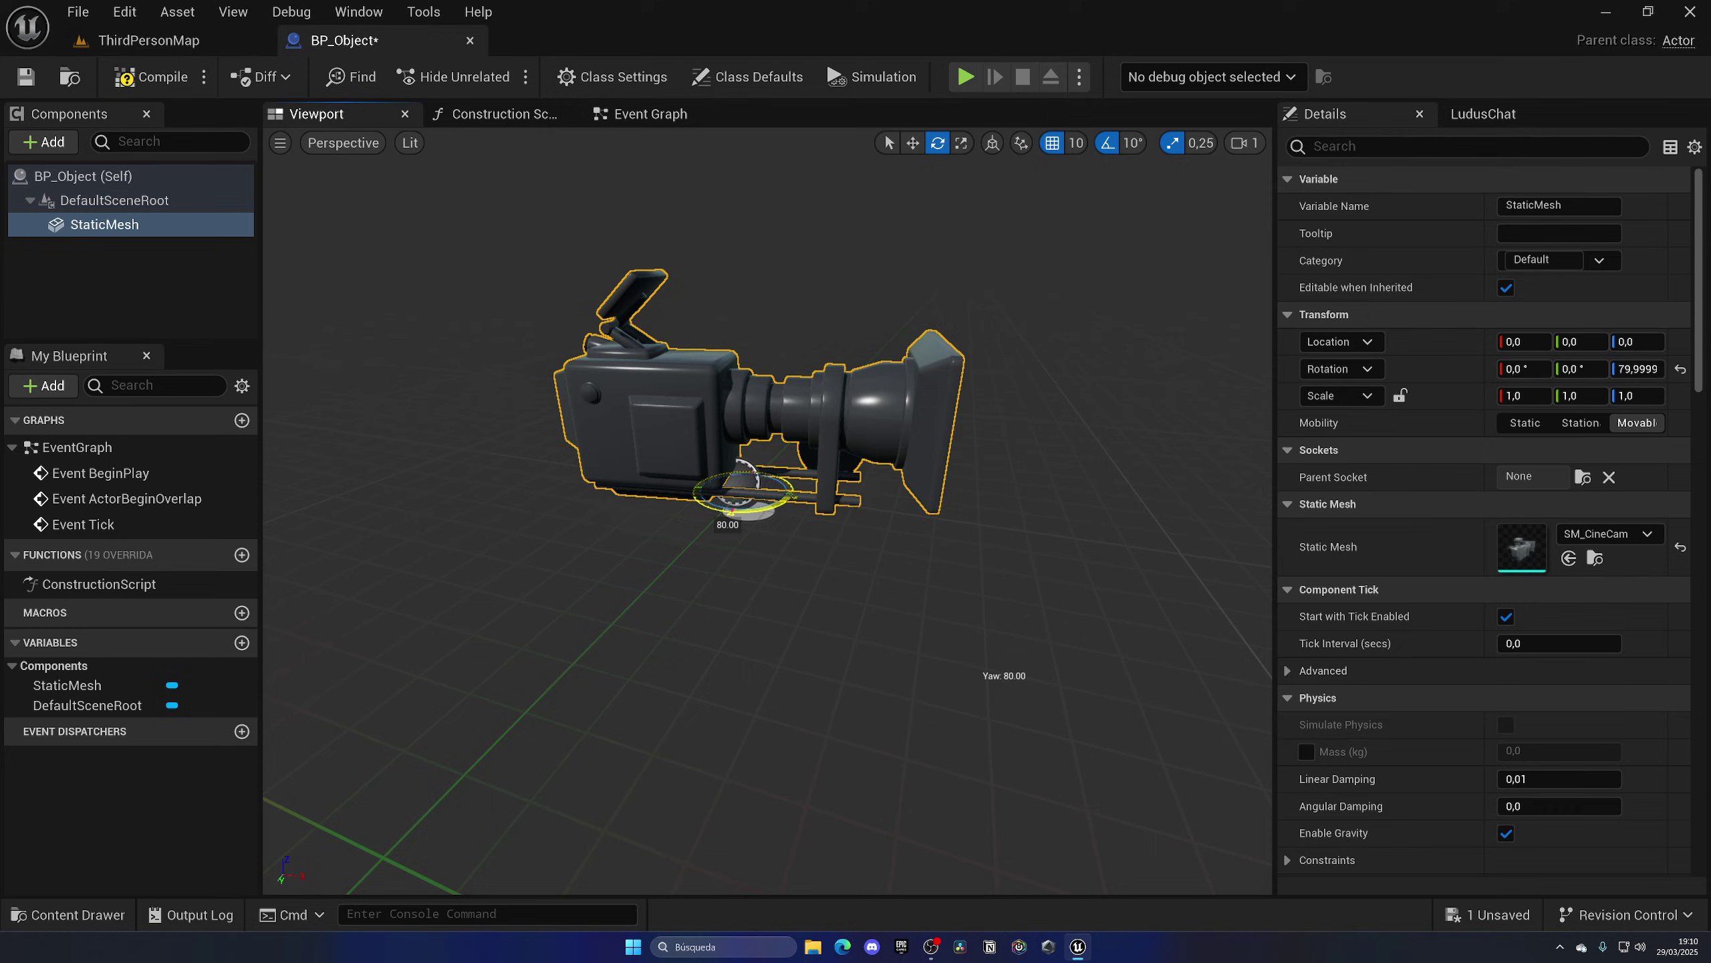
left_click_drag(728, 510, 728, 510, "alt")
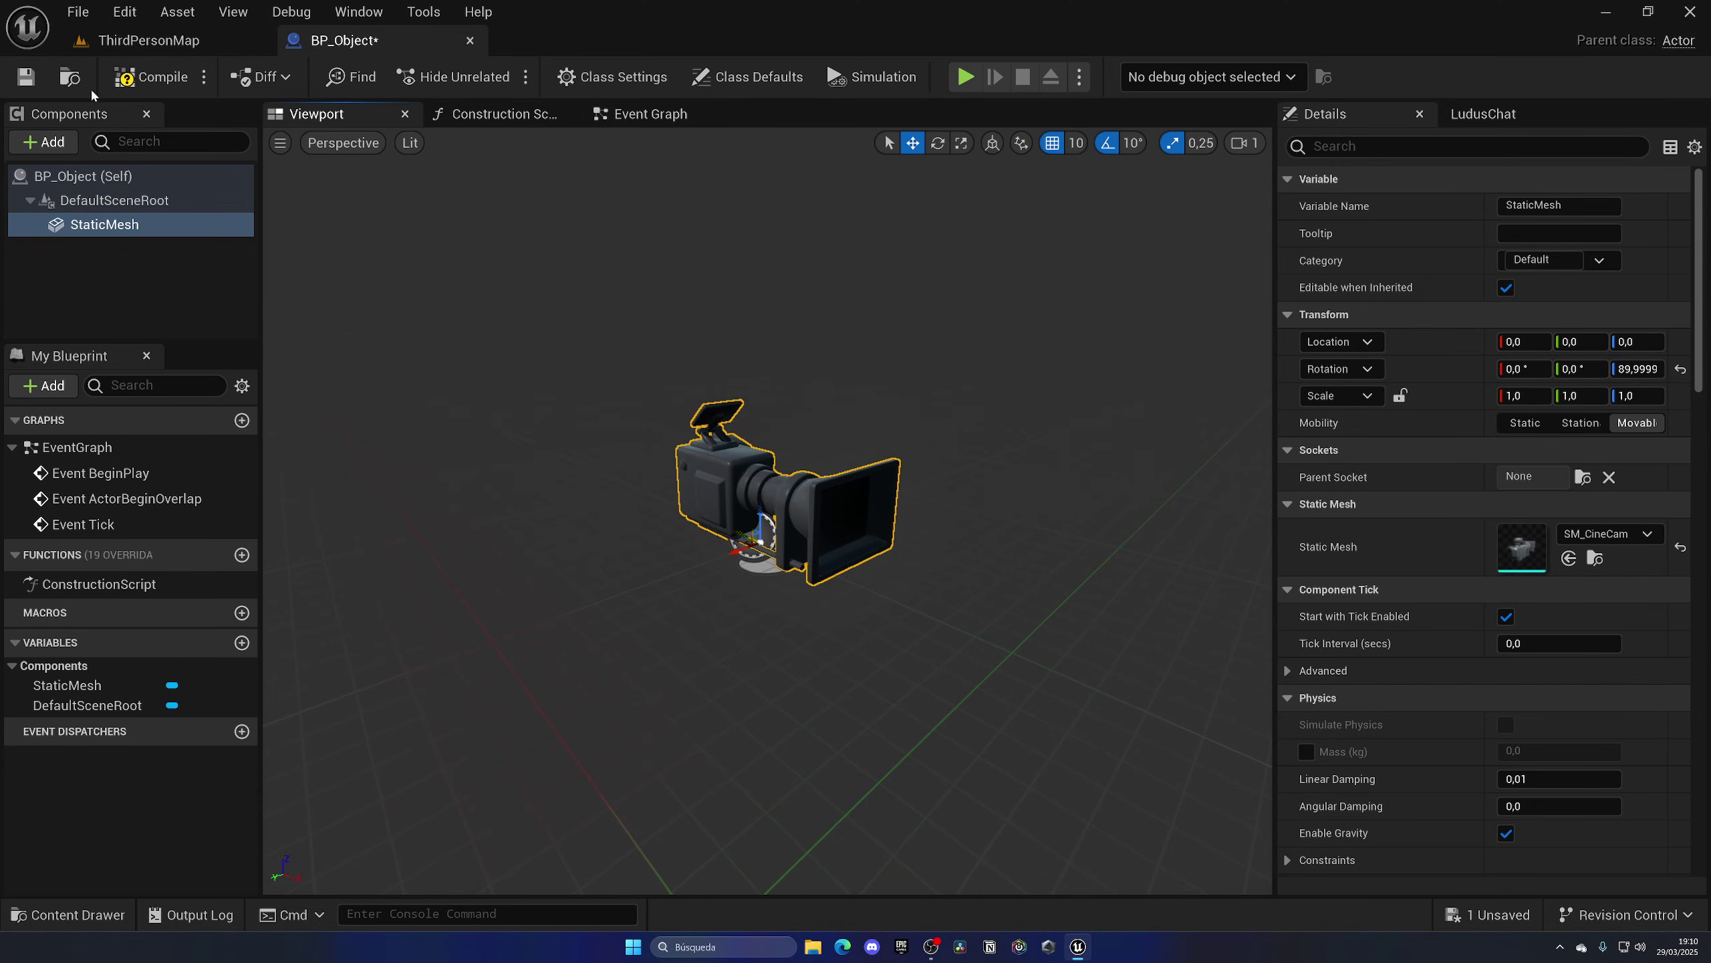
left_click_drag(650, 381, 655, 381, "alt")
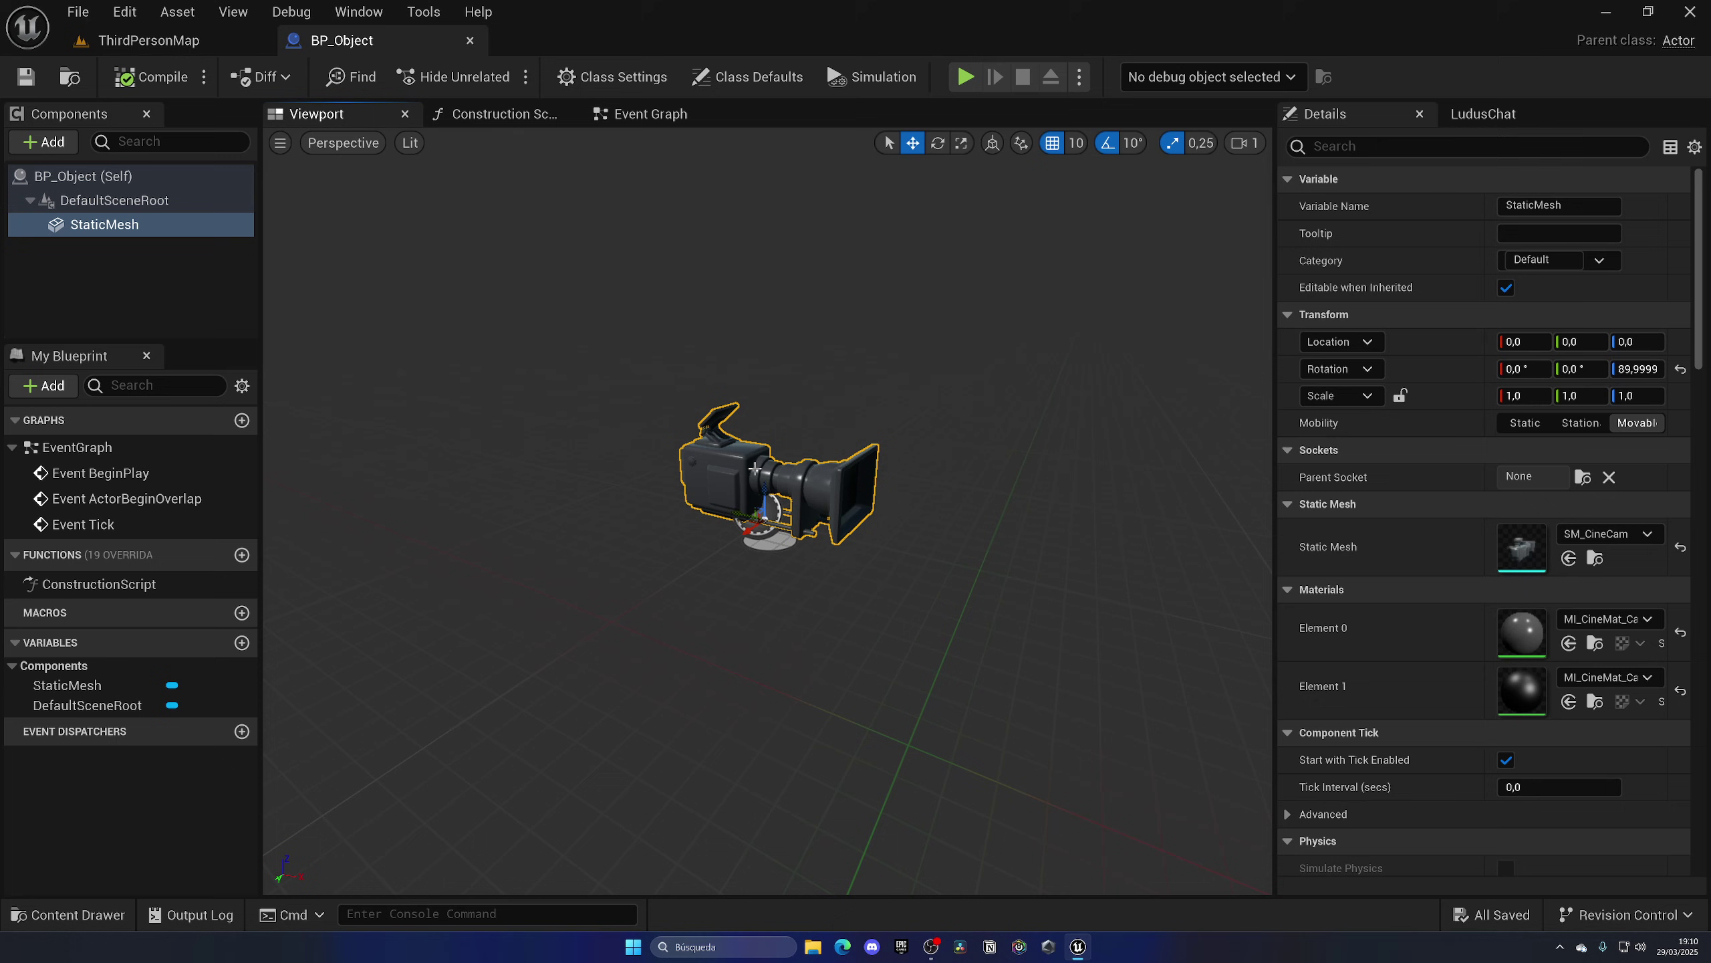
Step: Drop BP_Object into ThirdPersonMap and play-test by walking the character toward it
left_click(169, 50)
left_click_drag(532, 391, 509, 370)
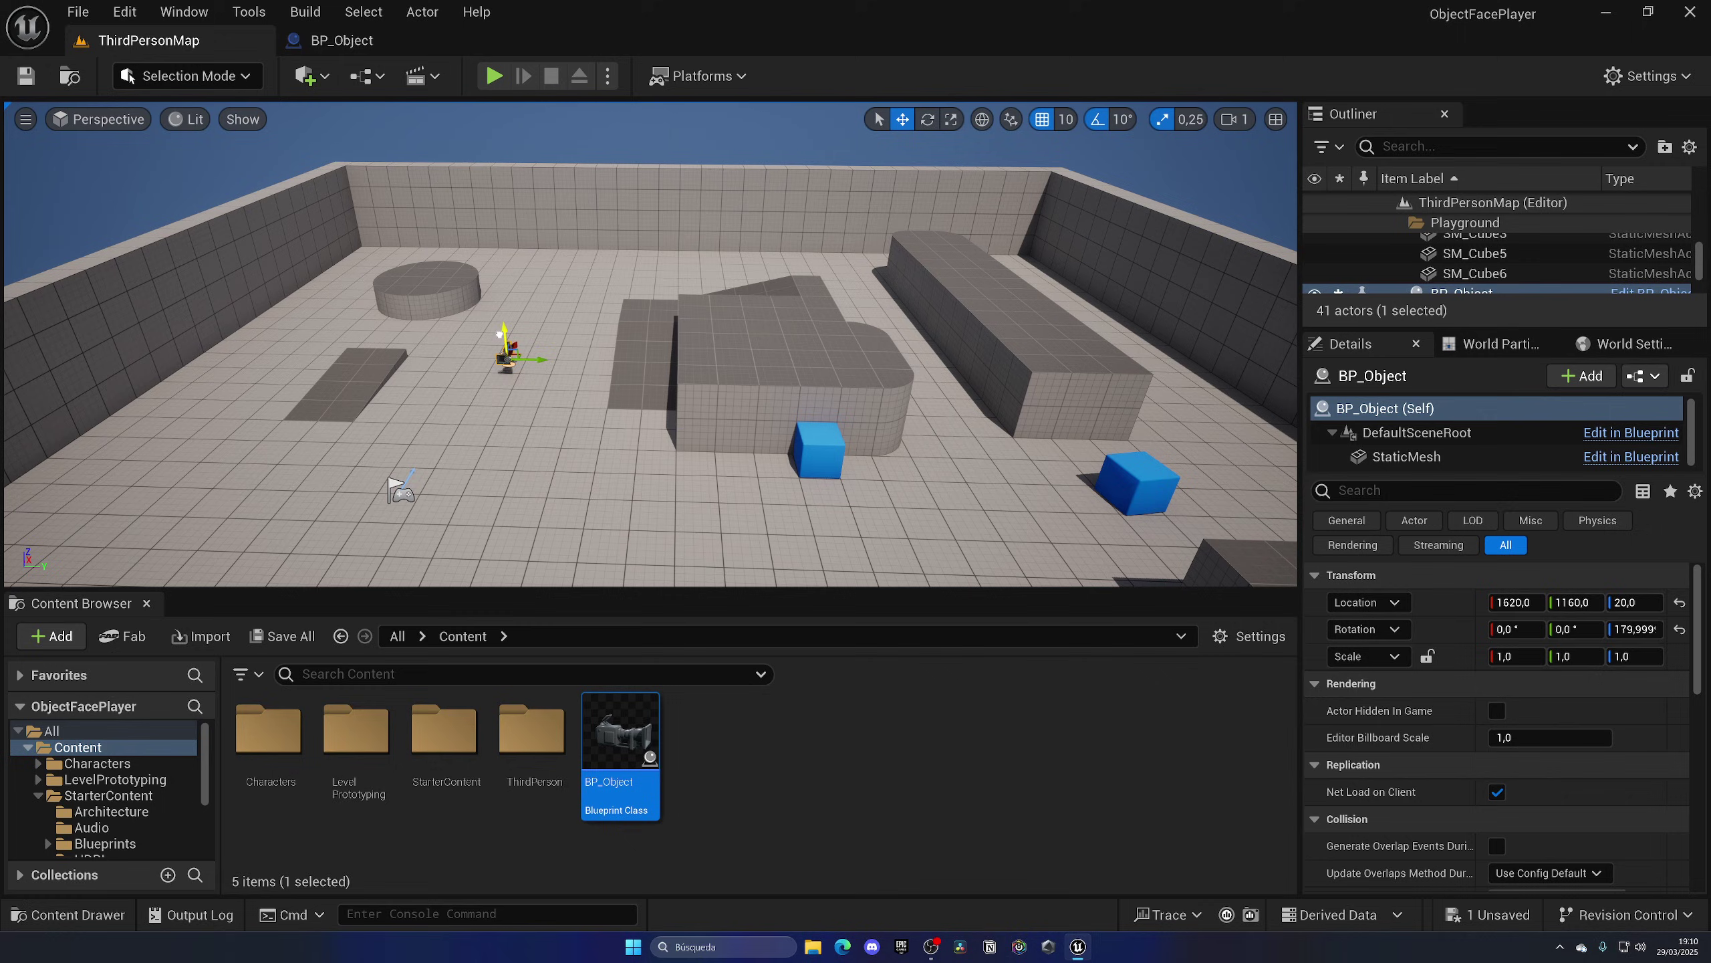
left_click(494, 76)
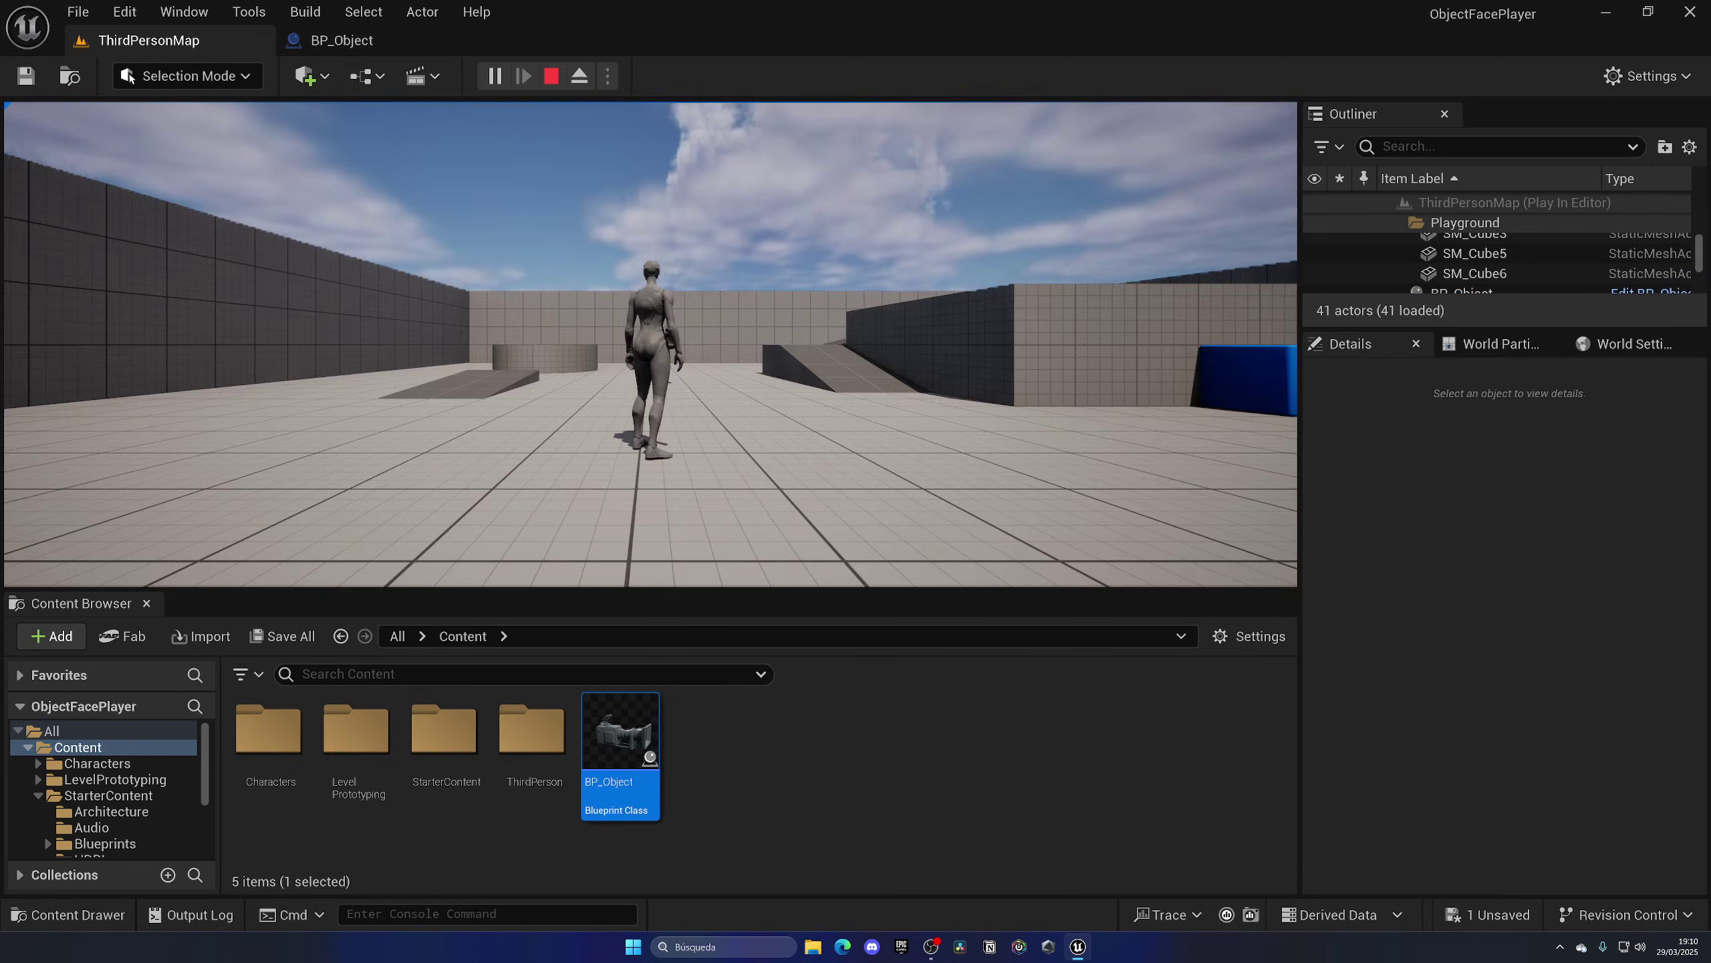
key("w")
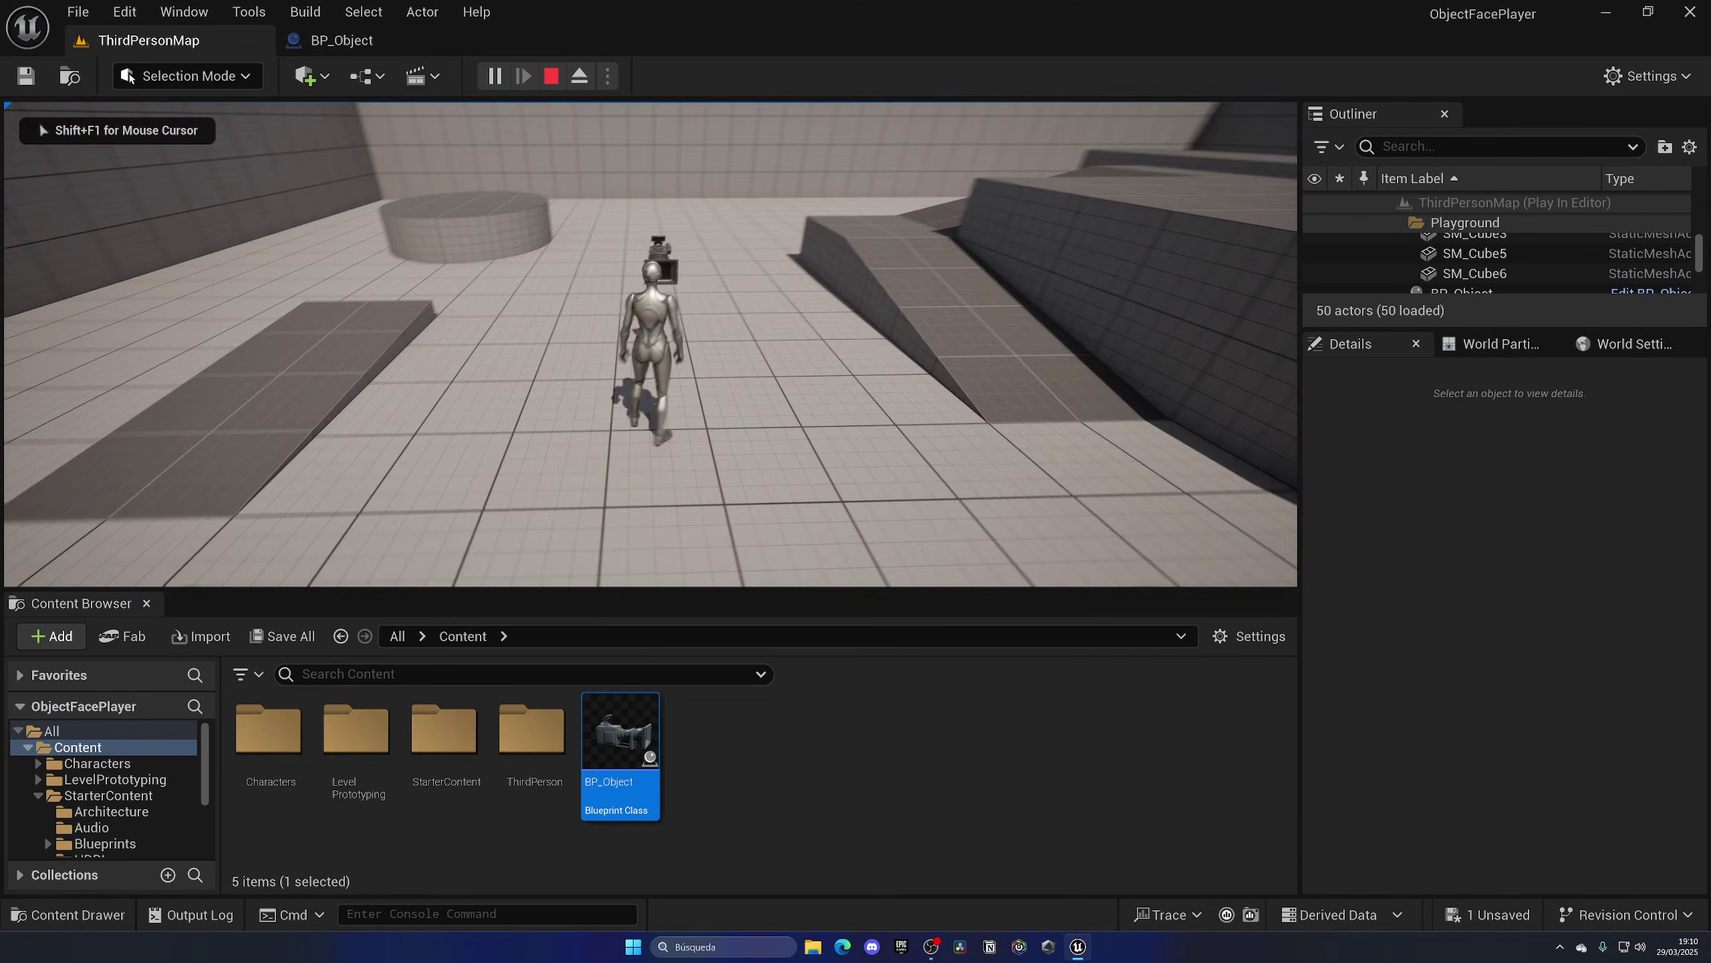
key("Escape")
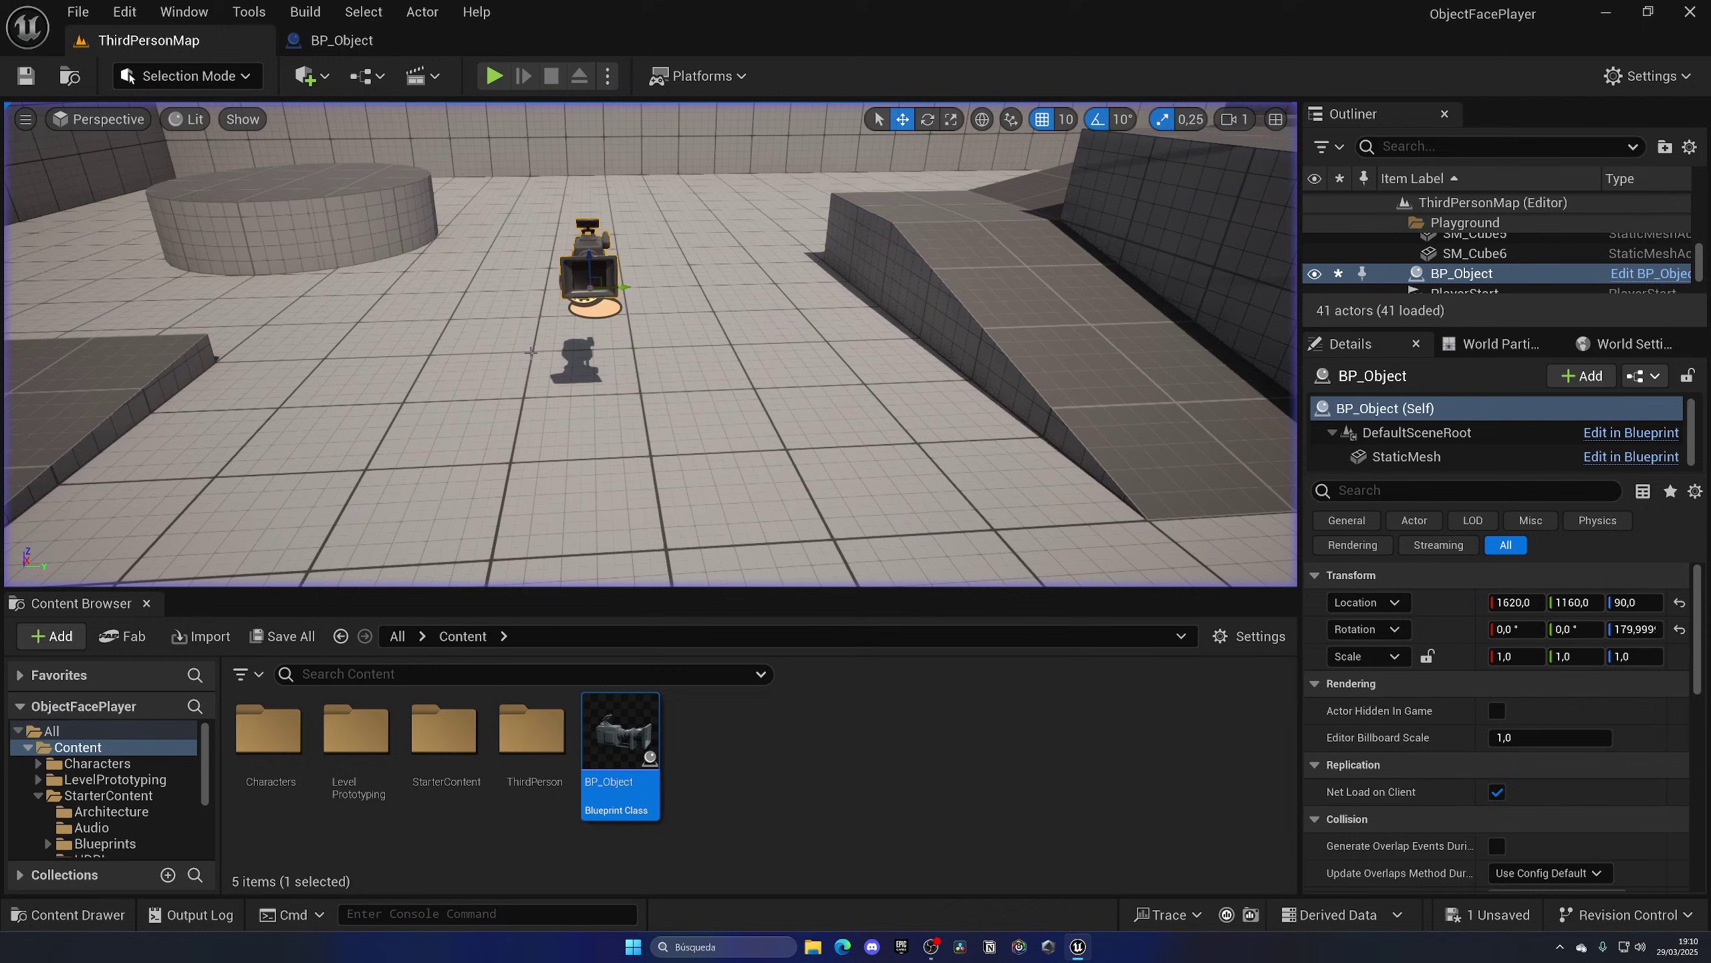
Step: Delete Event BeginPlay and ActorBeginOverlap, moving the remaining Event Tick higher
left_click(363, 45)
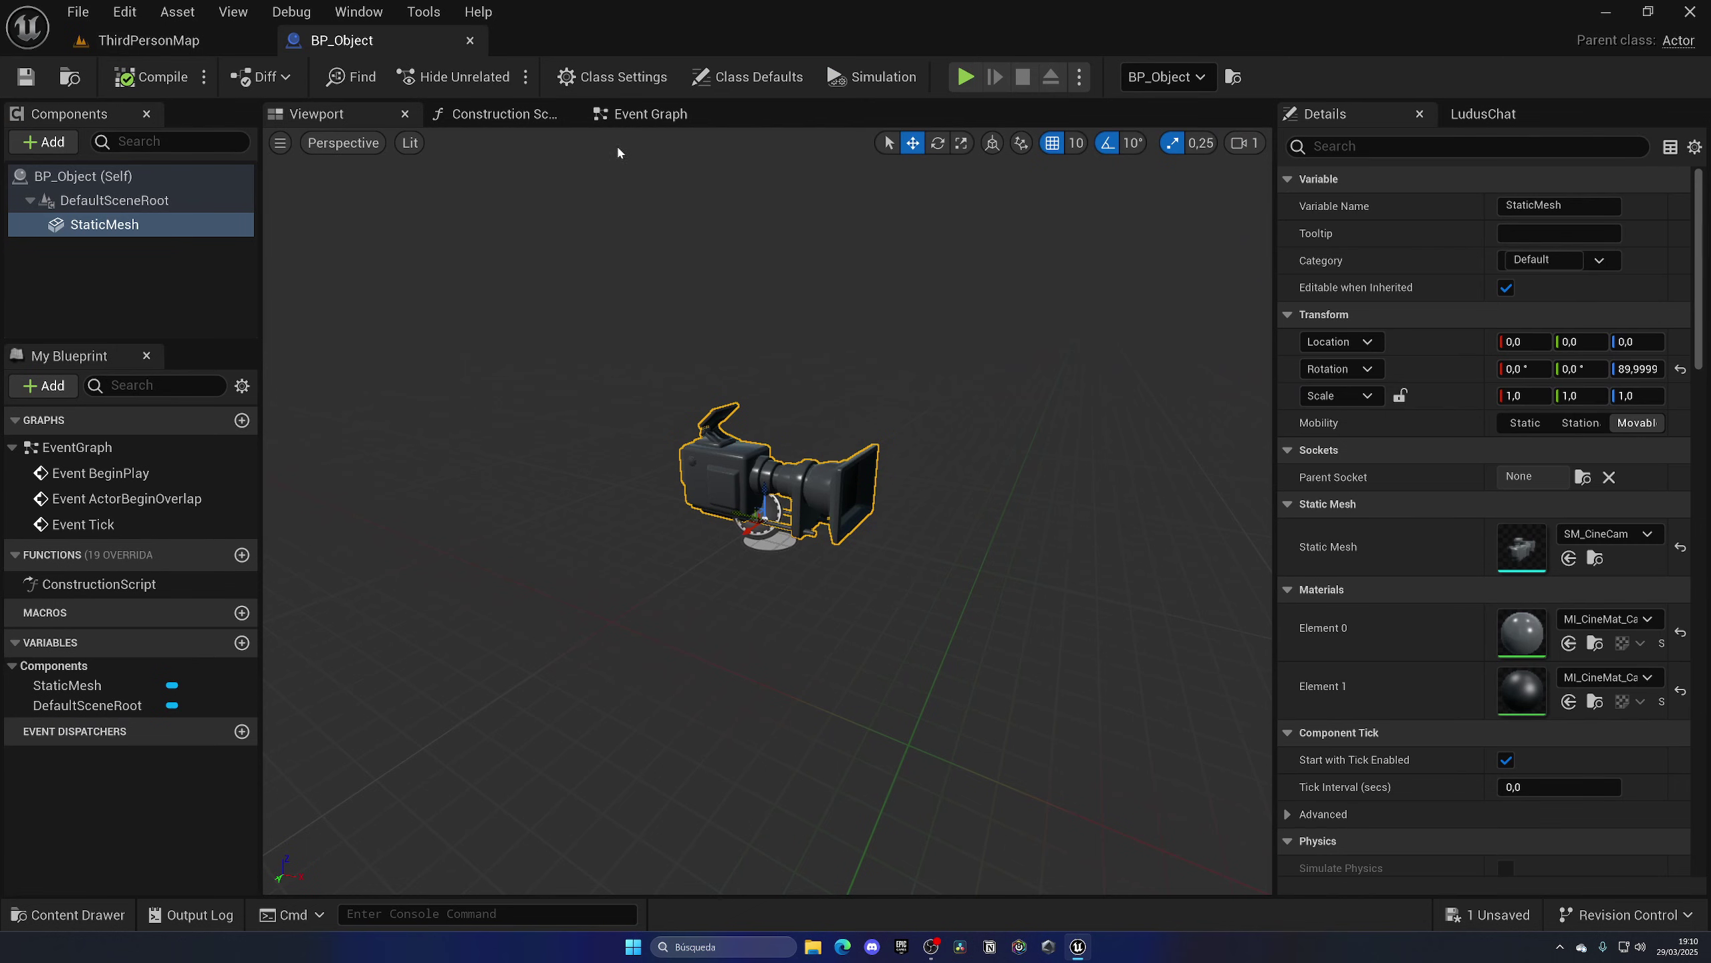
left_click(656, 115)
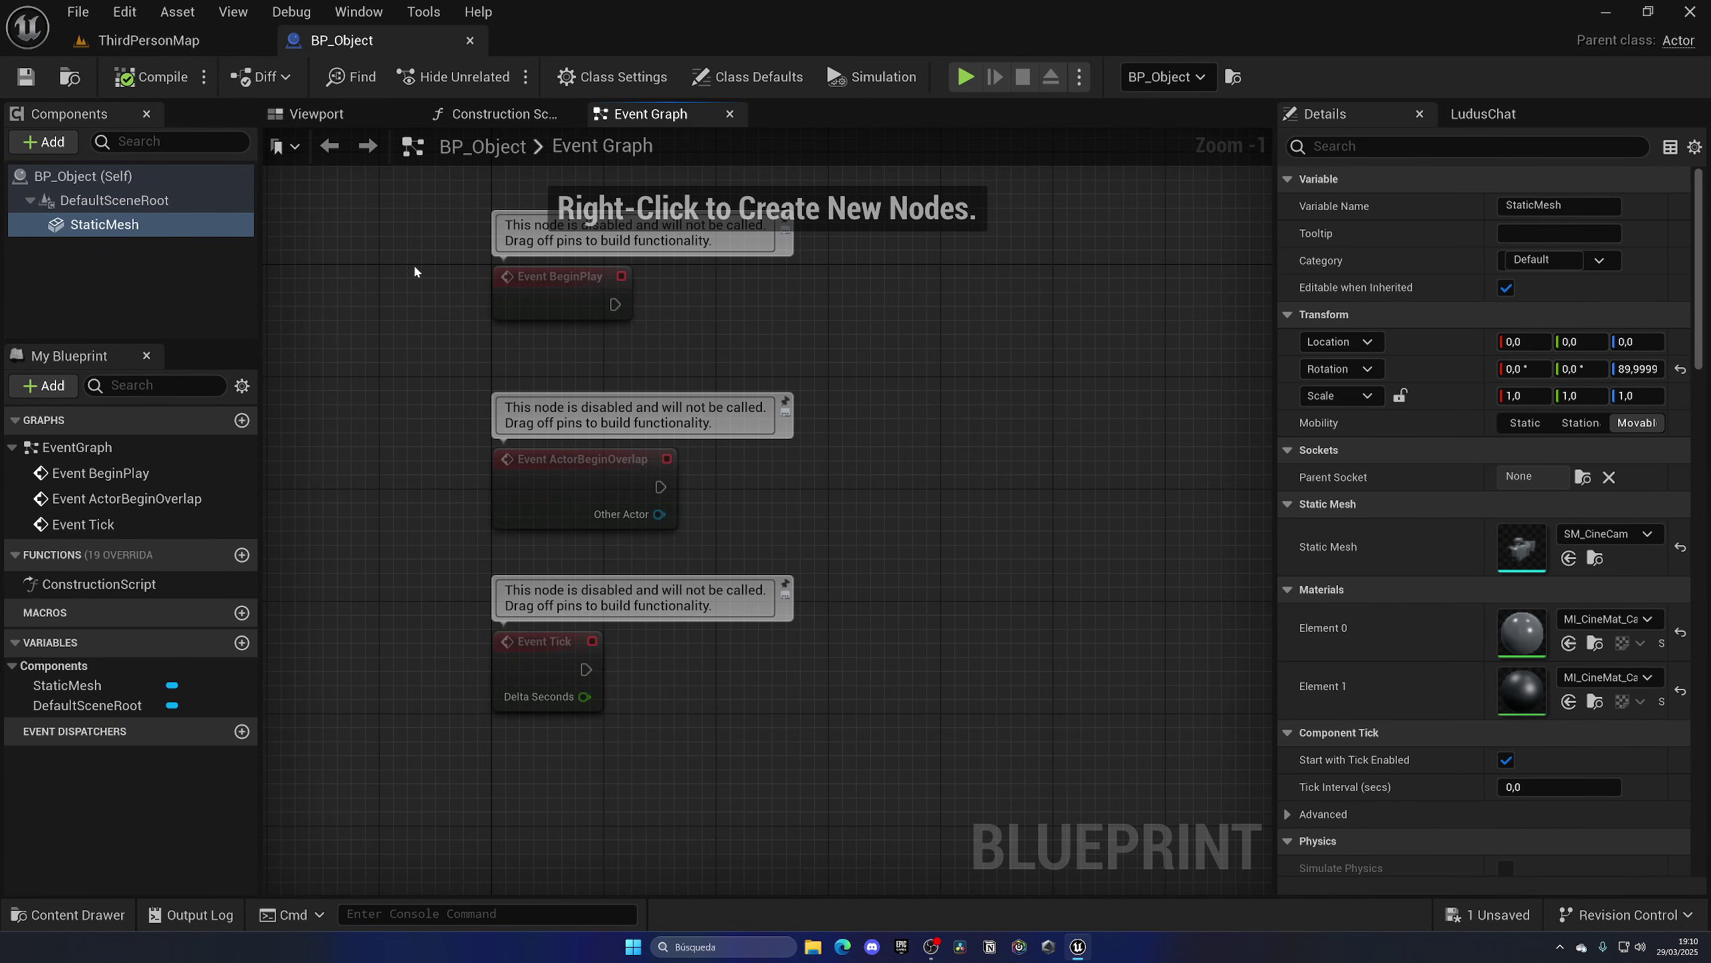
left_click_drag(415, 273, 582, 454)
key("Delete")
left_click_drag(541, 648, 522, 426)
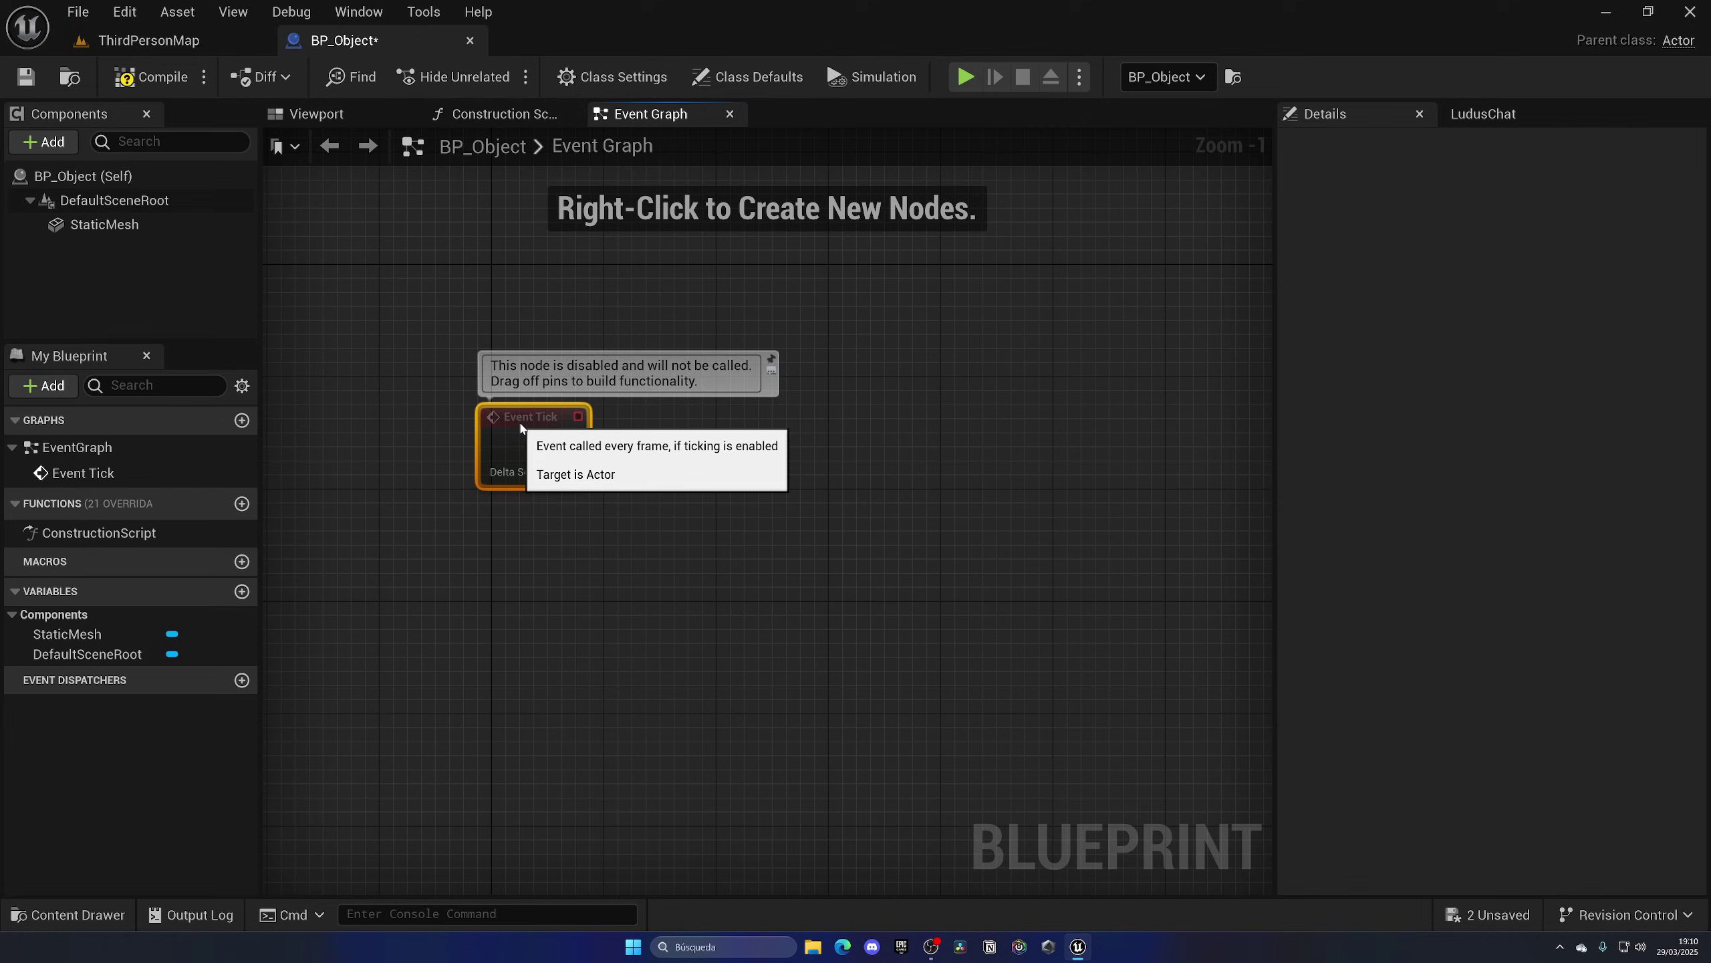
scroll(582, 450, "up", 1)
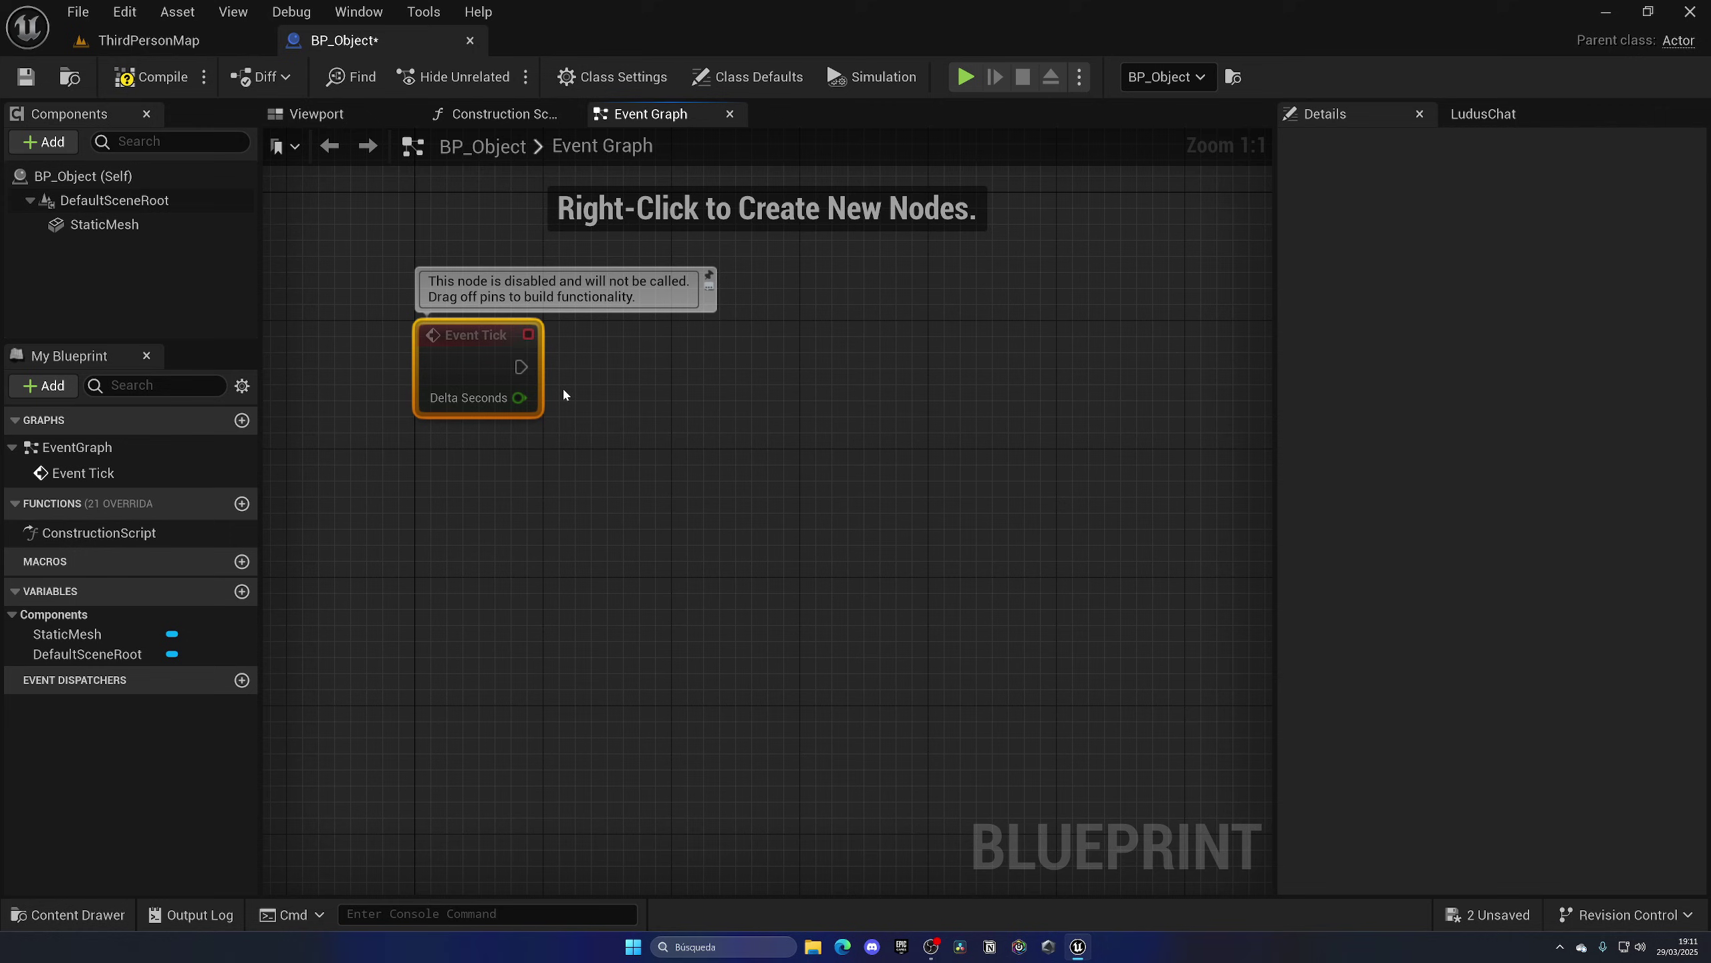
Step: Add a Set Actor Rotation node driven by Event Tick
left_click_drag(522, 367, 701, 360)
type("set actor ")
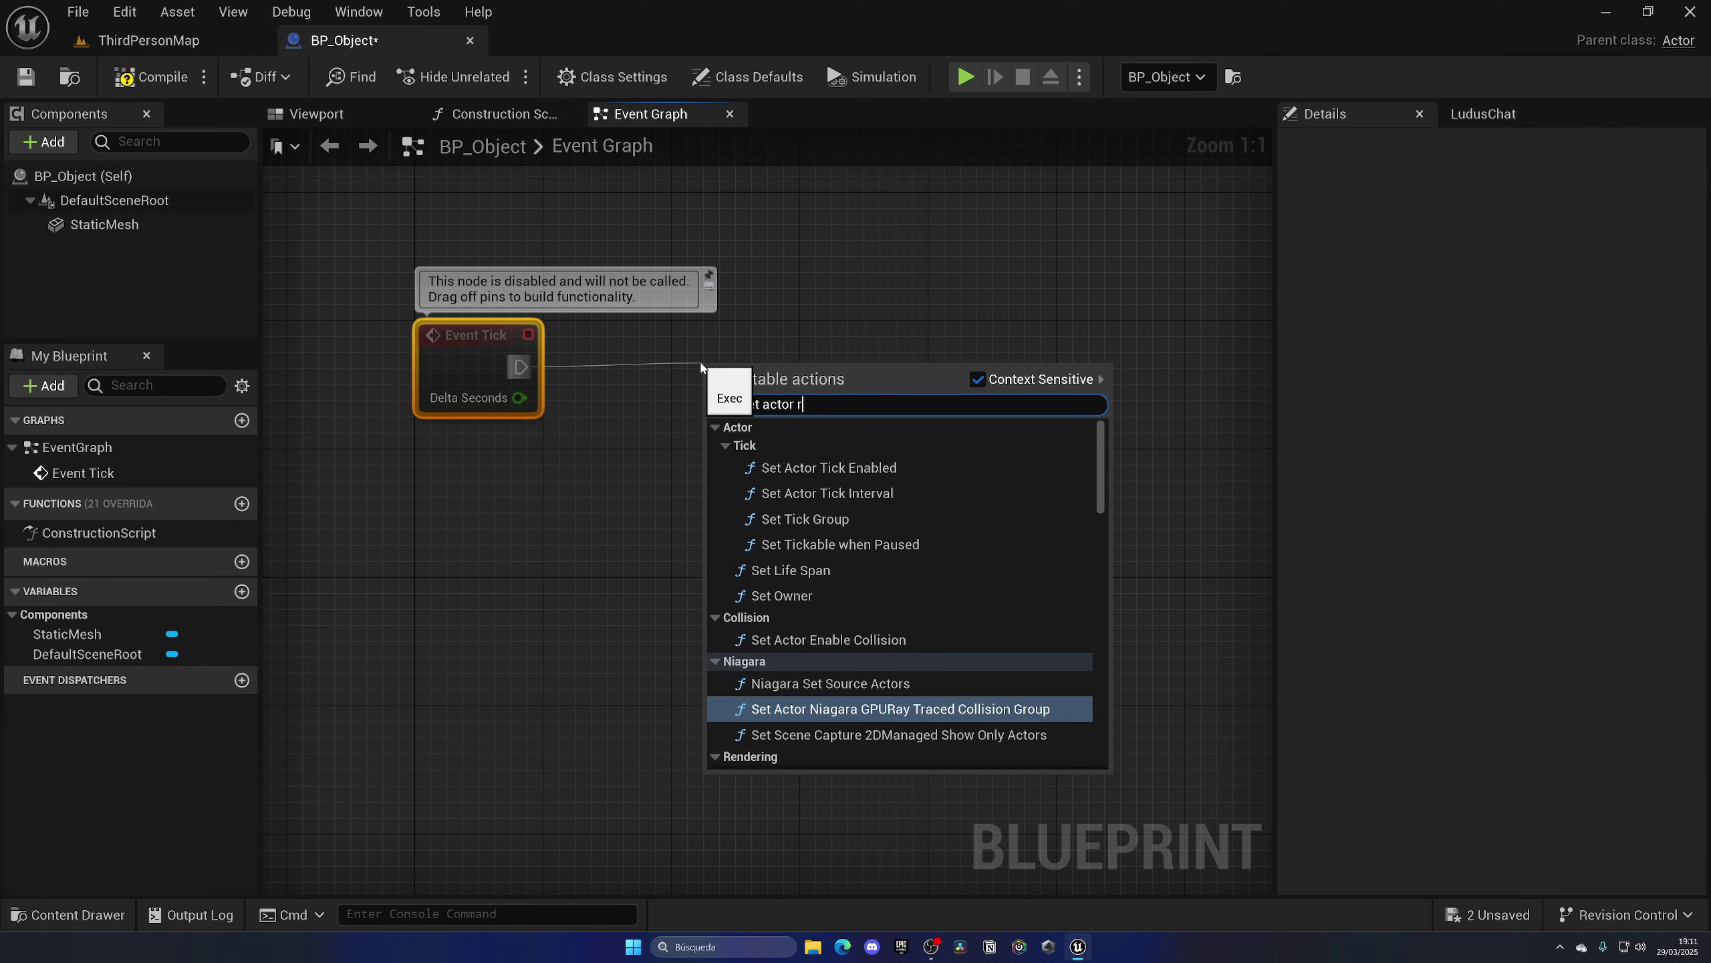
type("rota")
key("Return")
left_click_drag(700, 467, 811, 420)
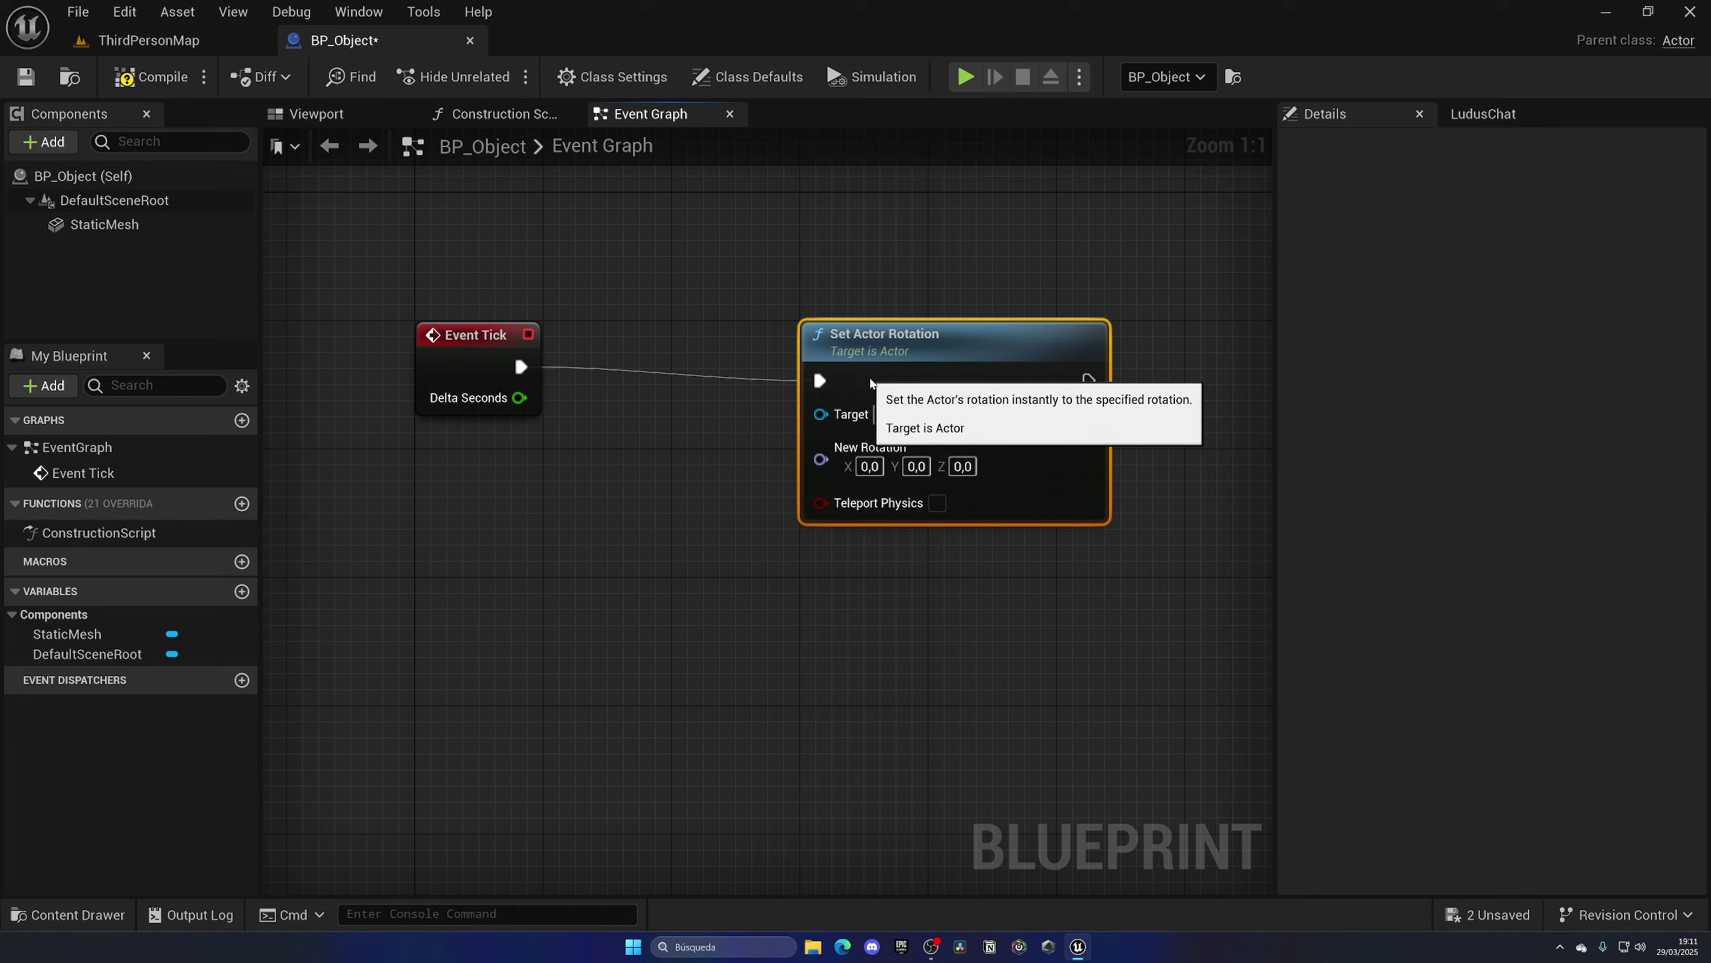
right_click_drag(813, 421, 908, 354)
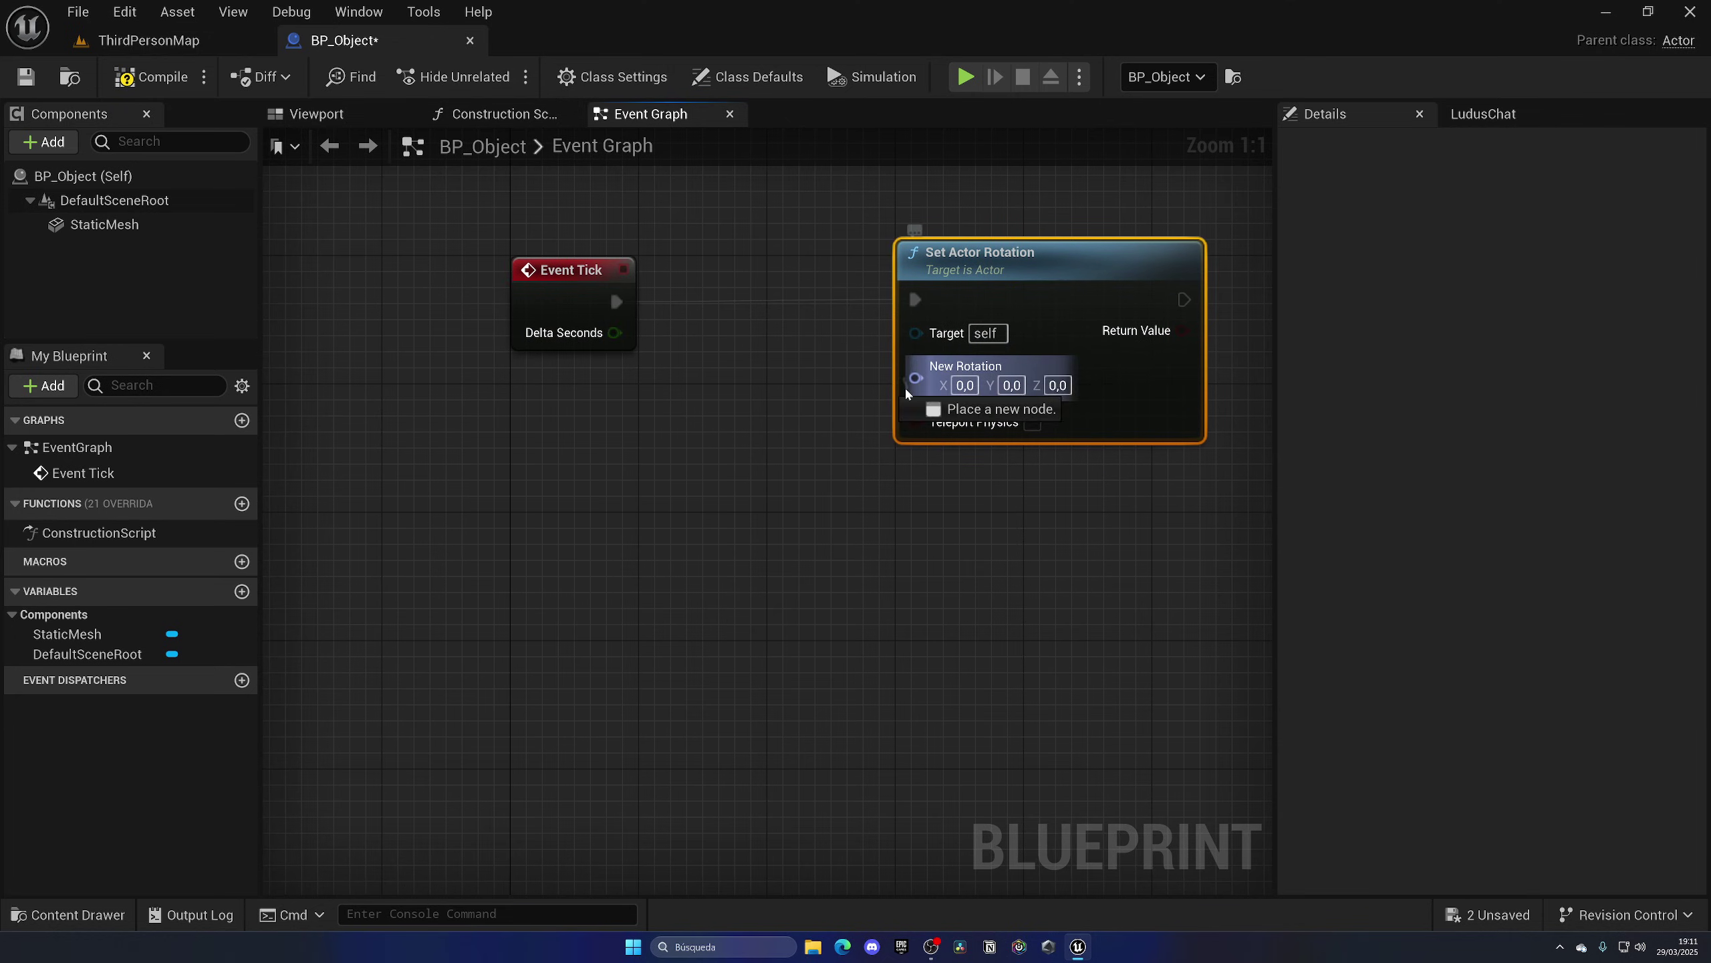
Step: Feed Set Actor Rotation's New Rotation from a Find Look at Rotation node
left_click_drag(916, 378, 696, 476)
type("find")
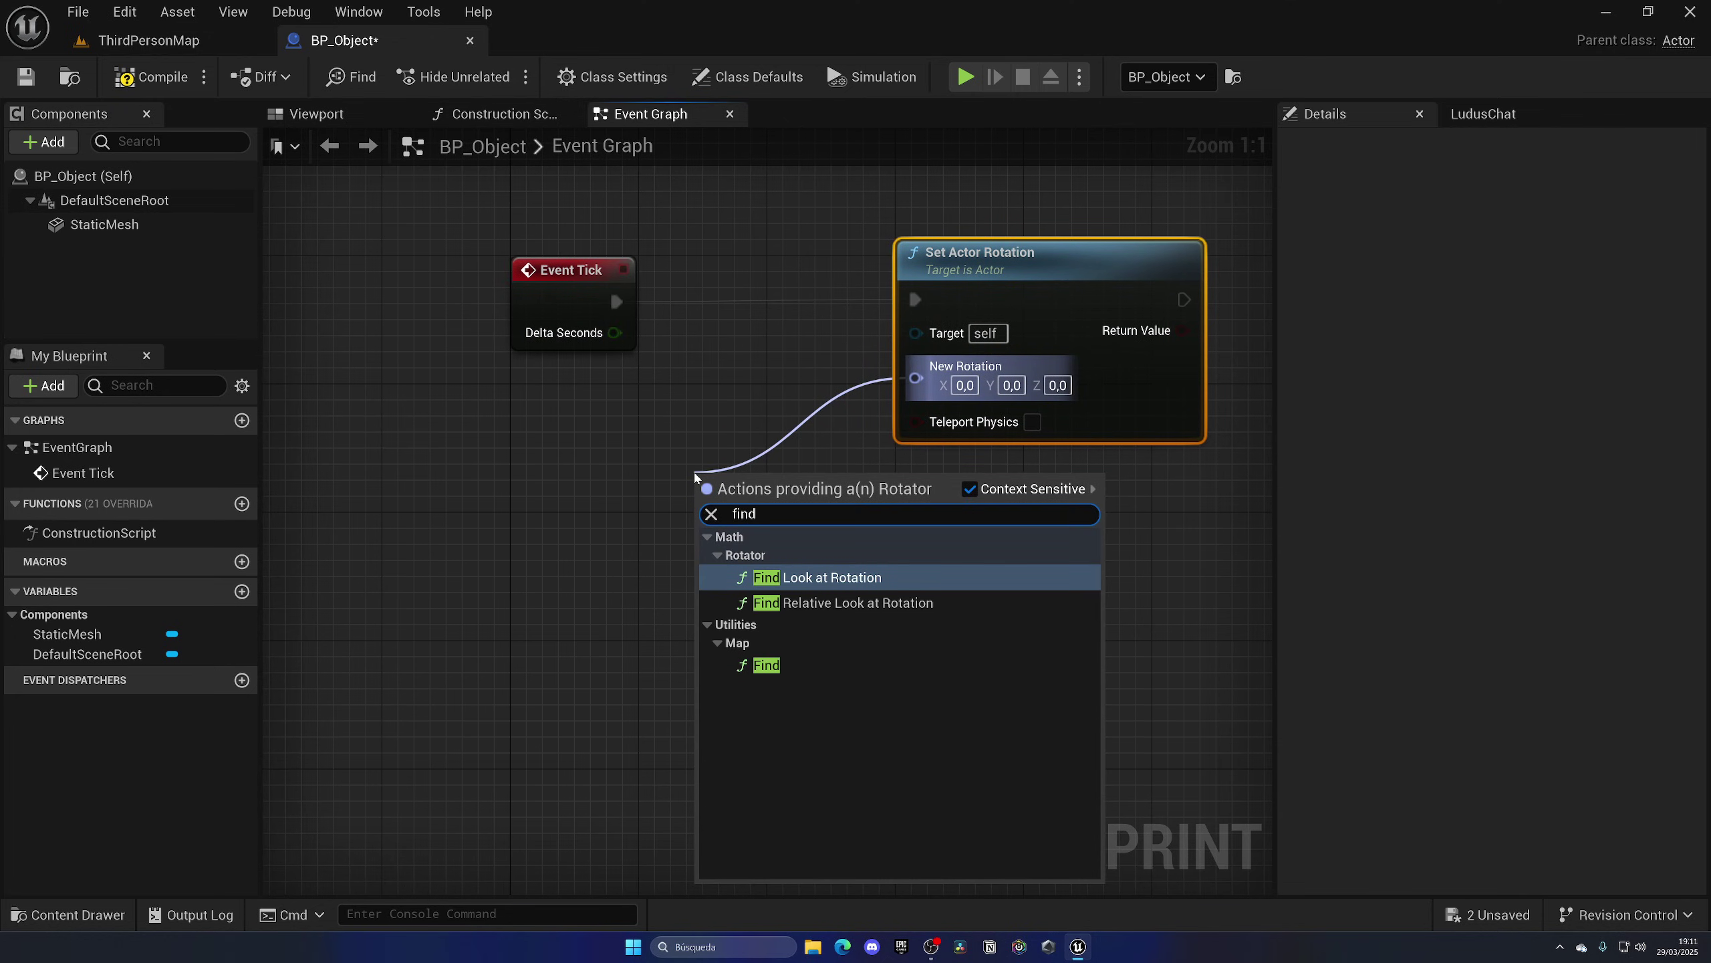
key("Return")
left_click_drag(705, 485, 667, 487)
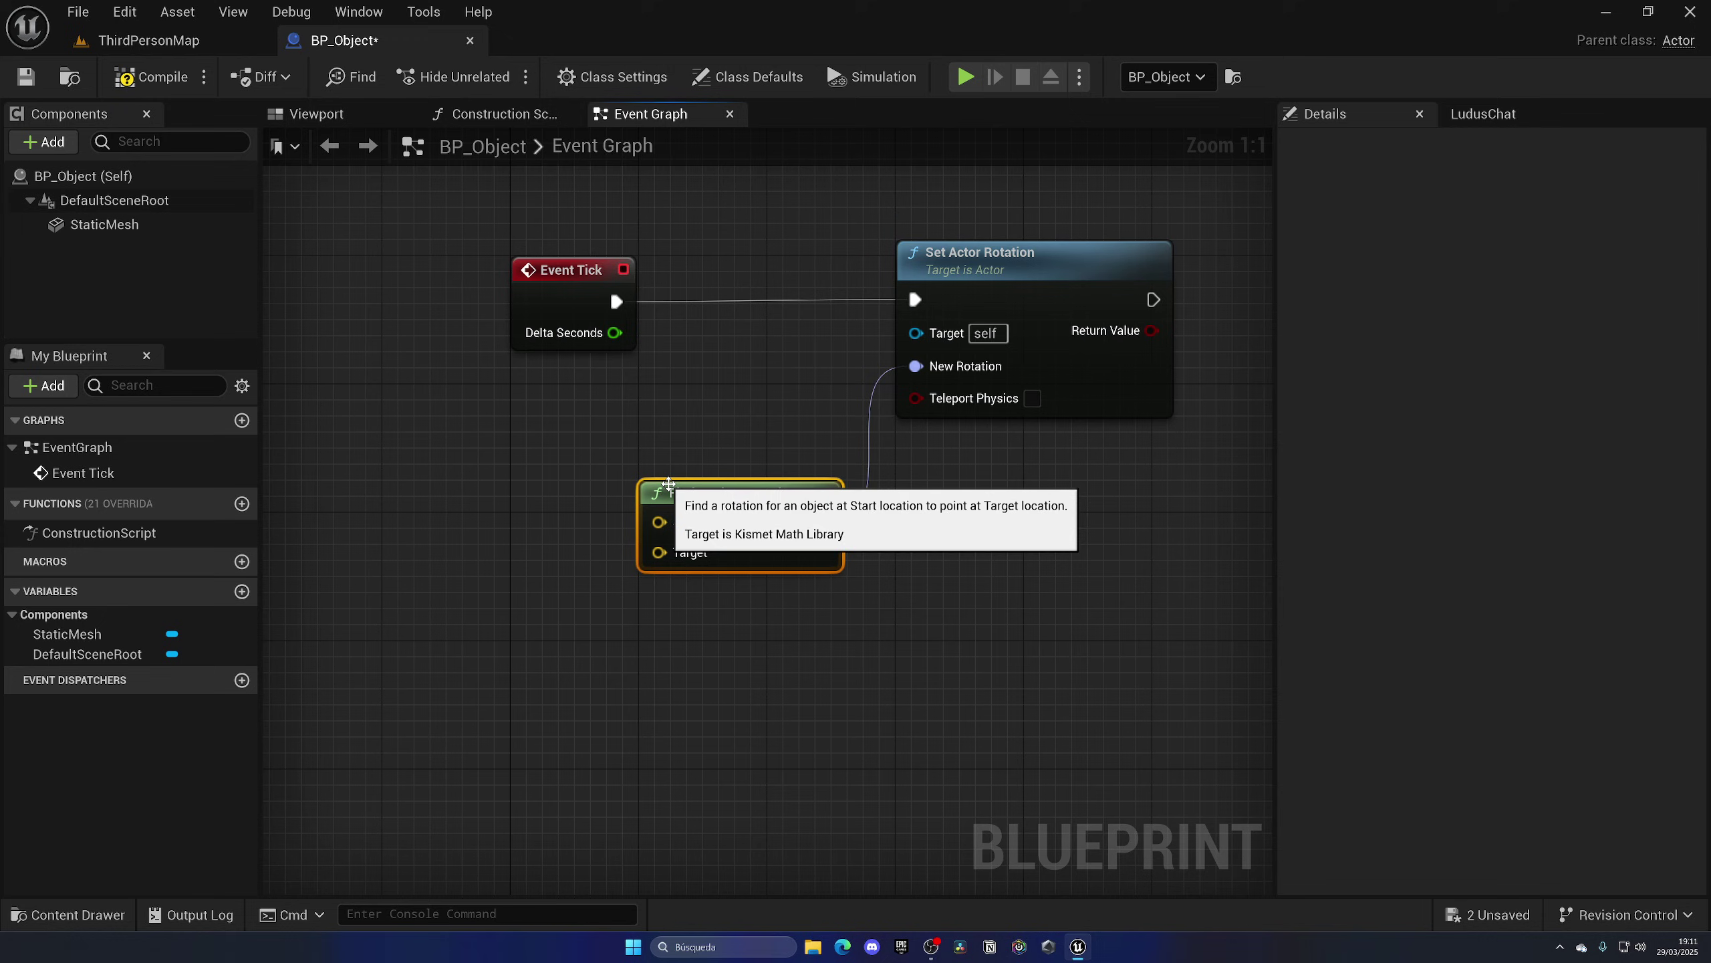
left_click_drag(589, 210, 848, 465)
left_click(700, 489)
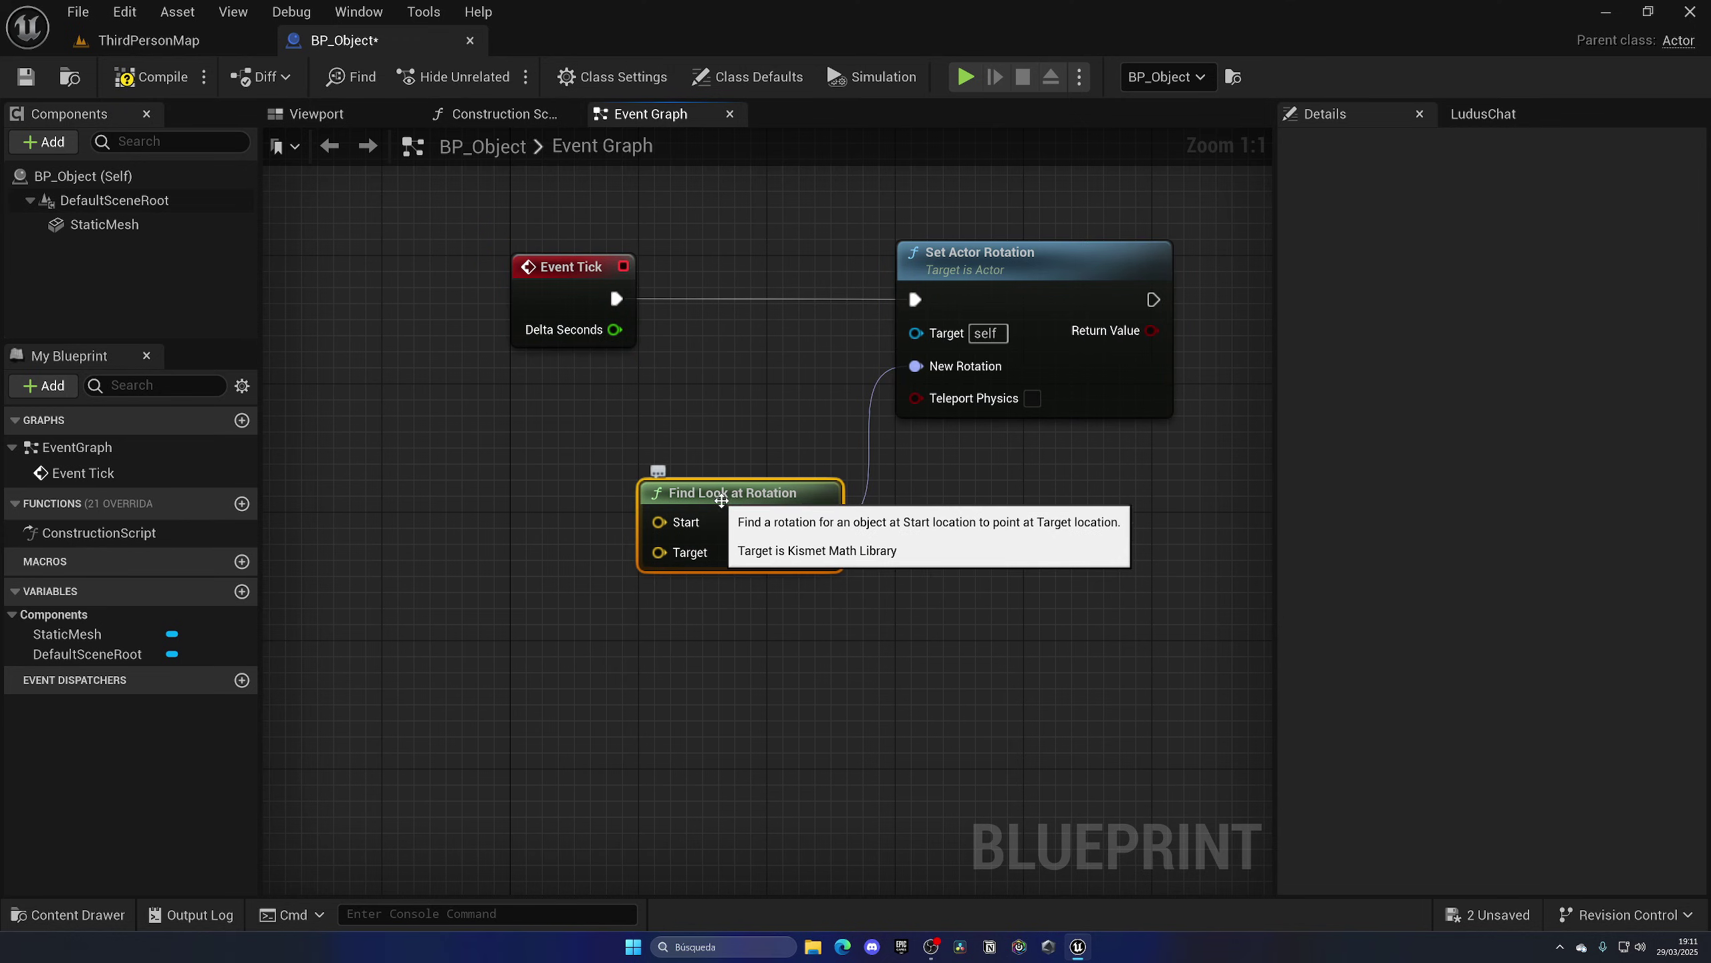
left_click_drag(721, 500, 721, 451)
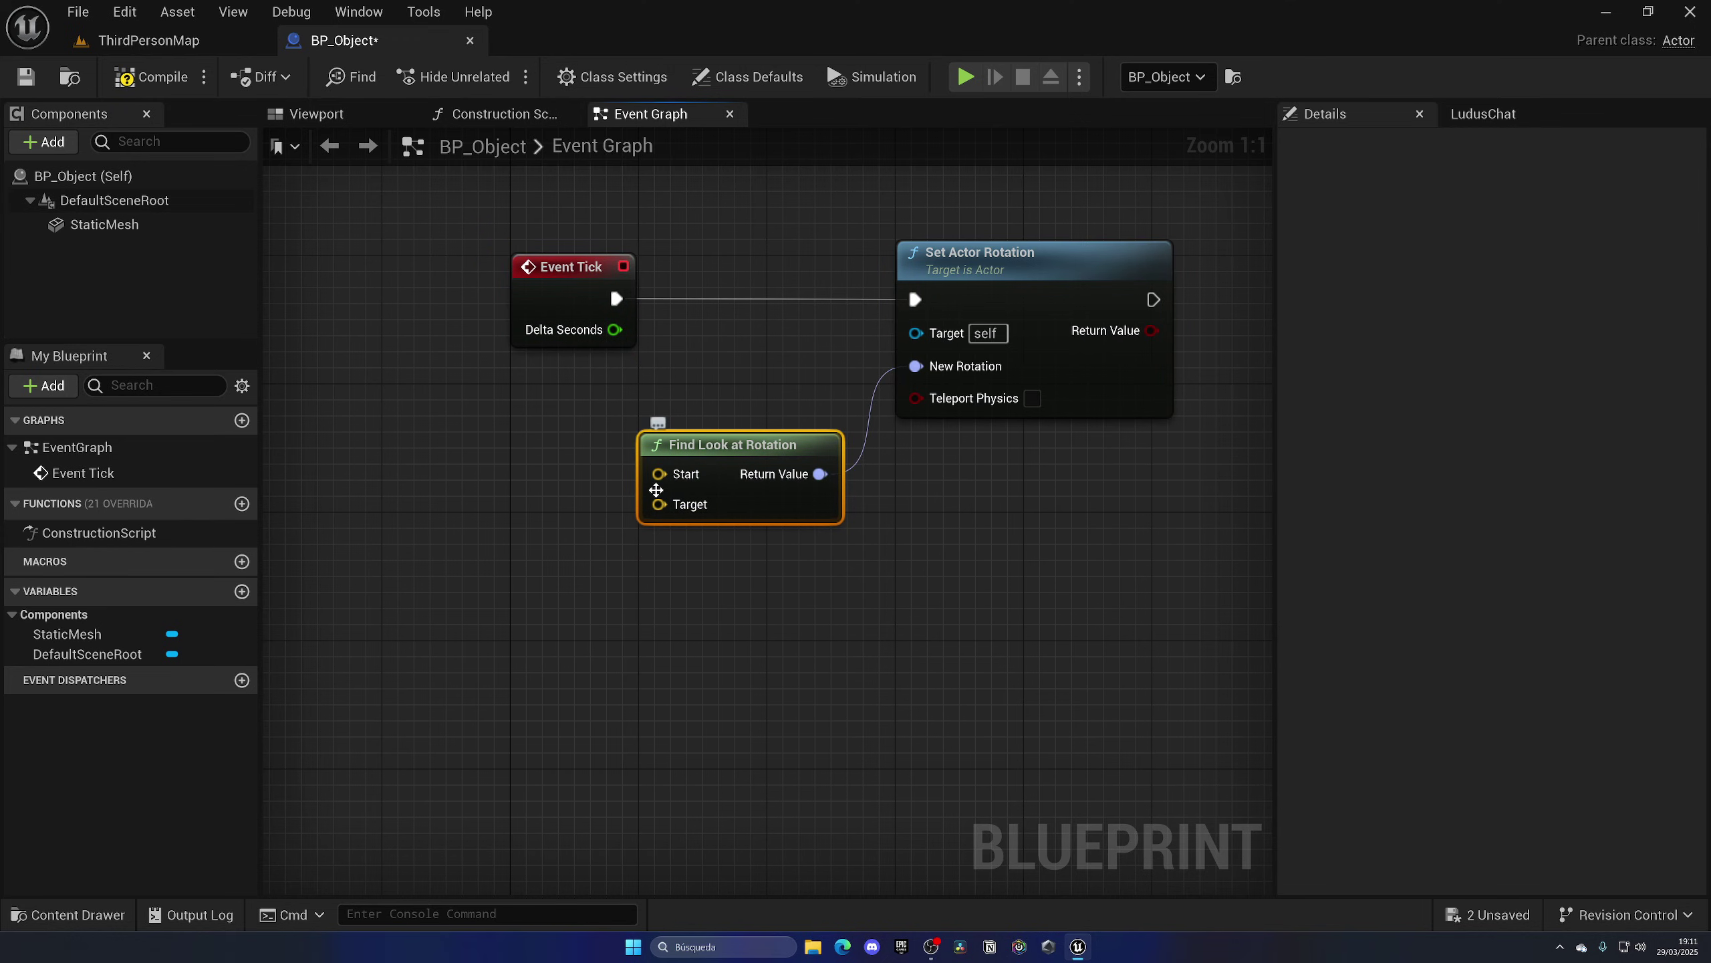
Step: Connect the object's own Get Actor Location to the look-at Start input
left_click_drag(465, 406, 459, 397)
key("Escape")
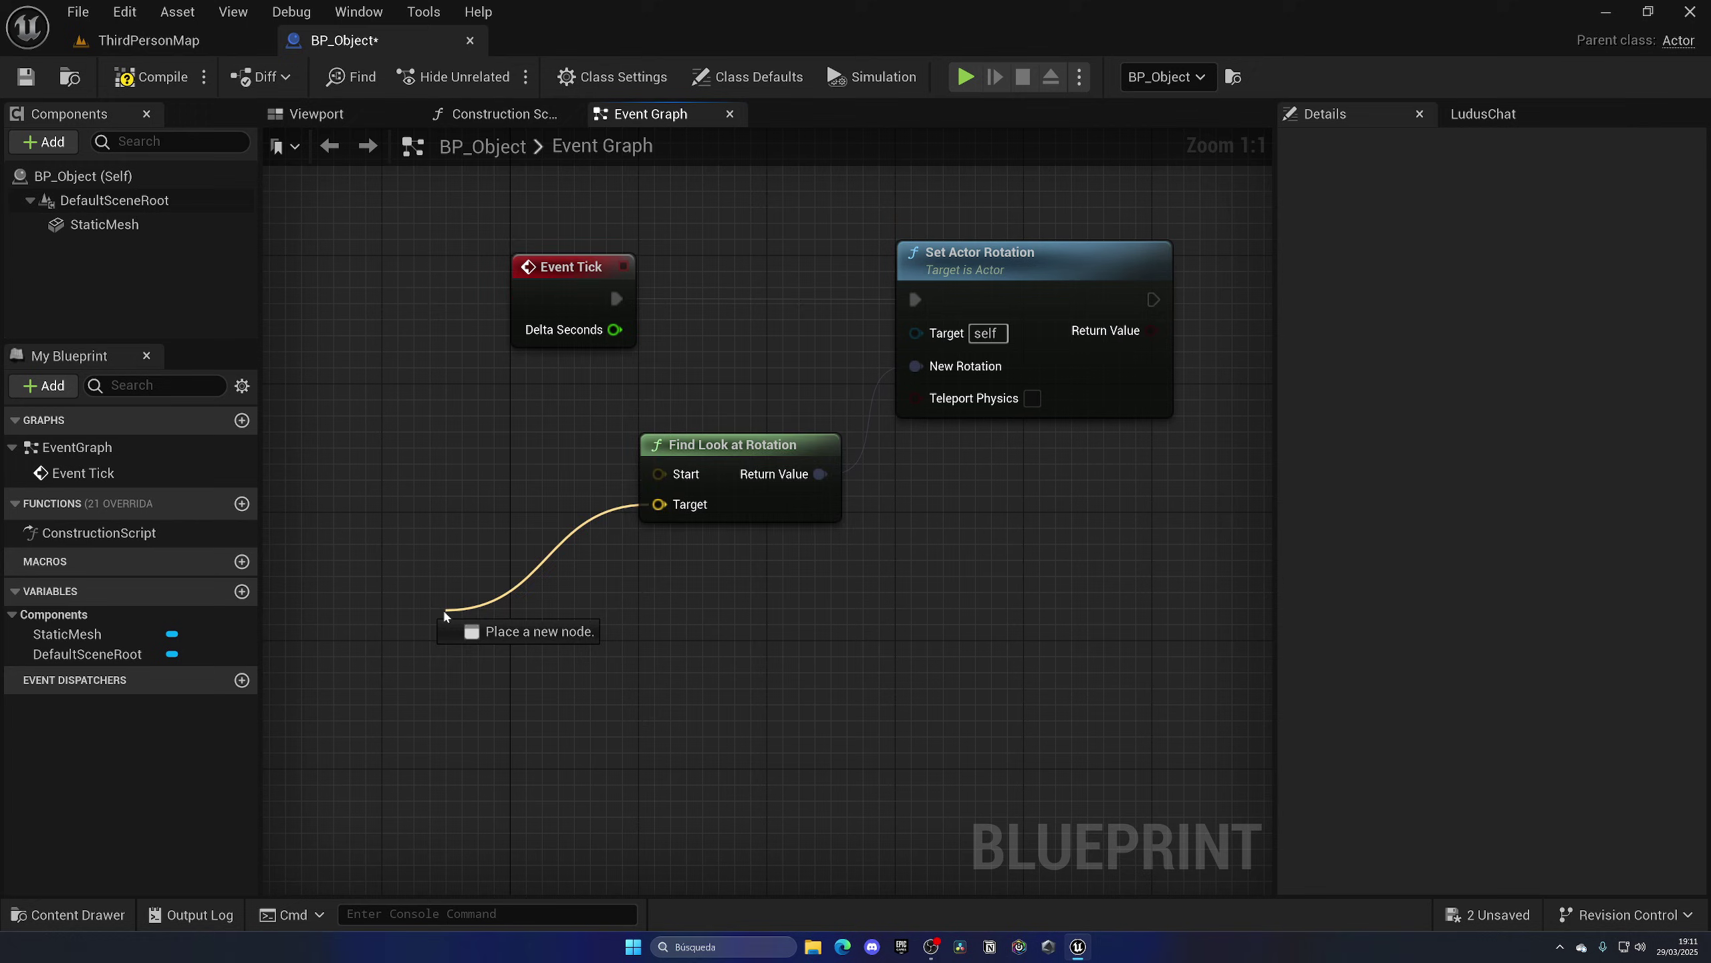
left_click_drag(444, 615, 444, 613)
key("Escape")
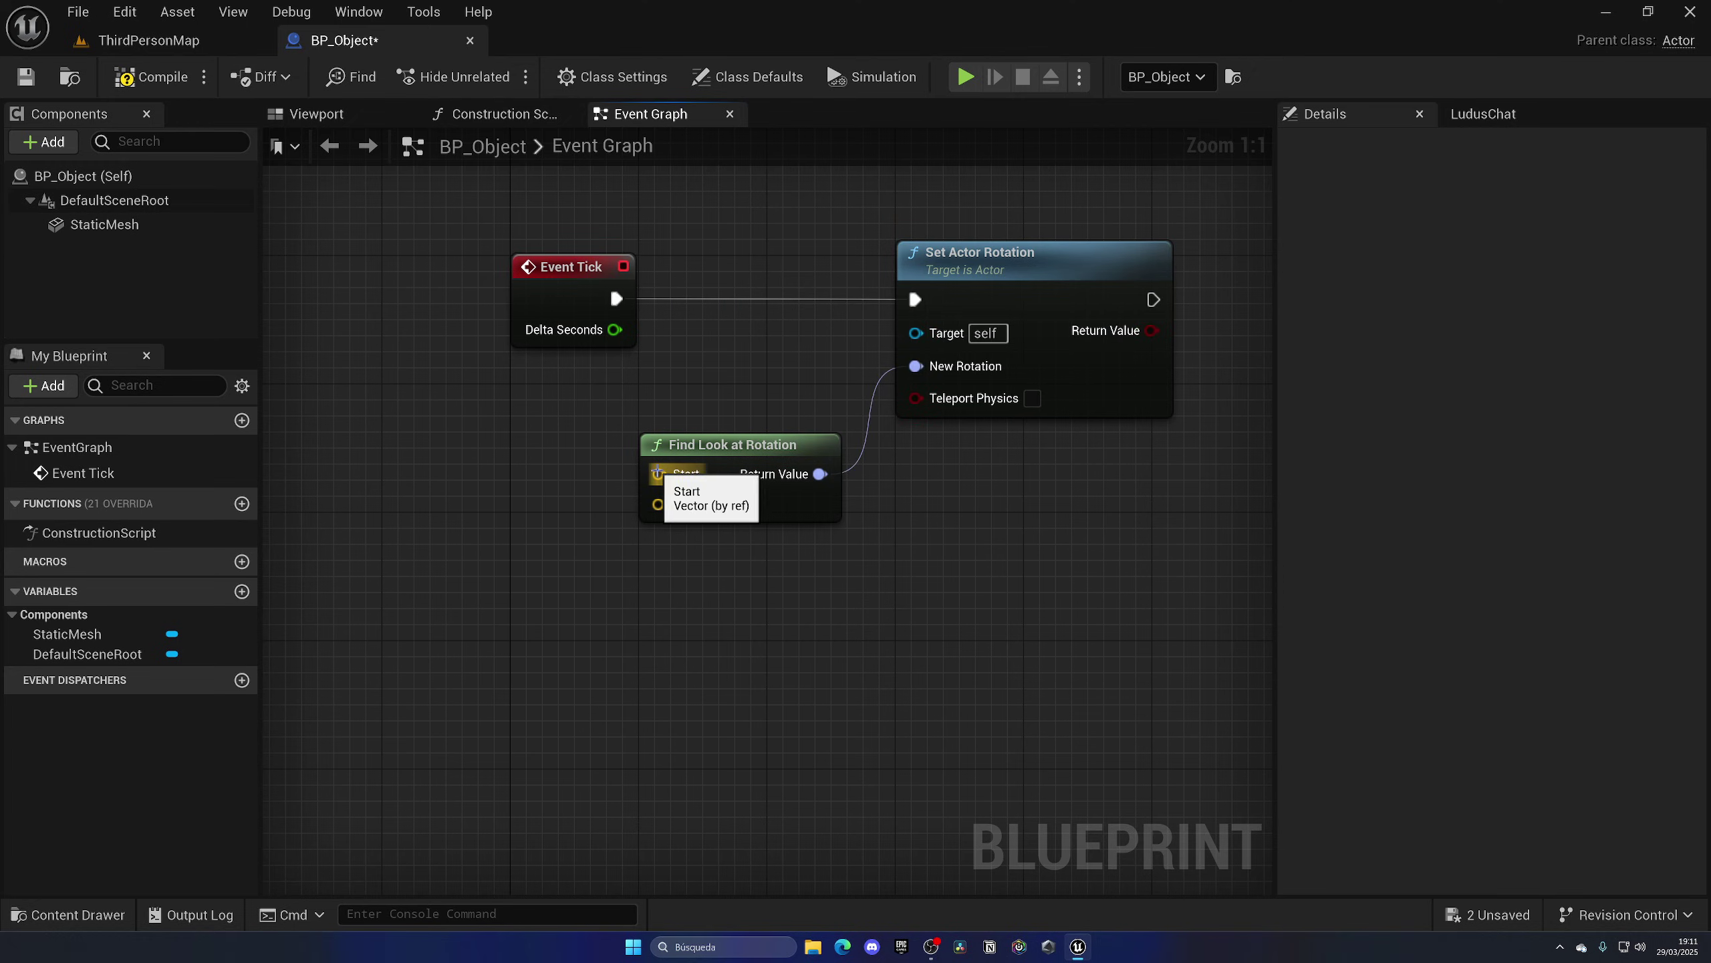
left_click_drag(659, 473, 446, 431)
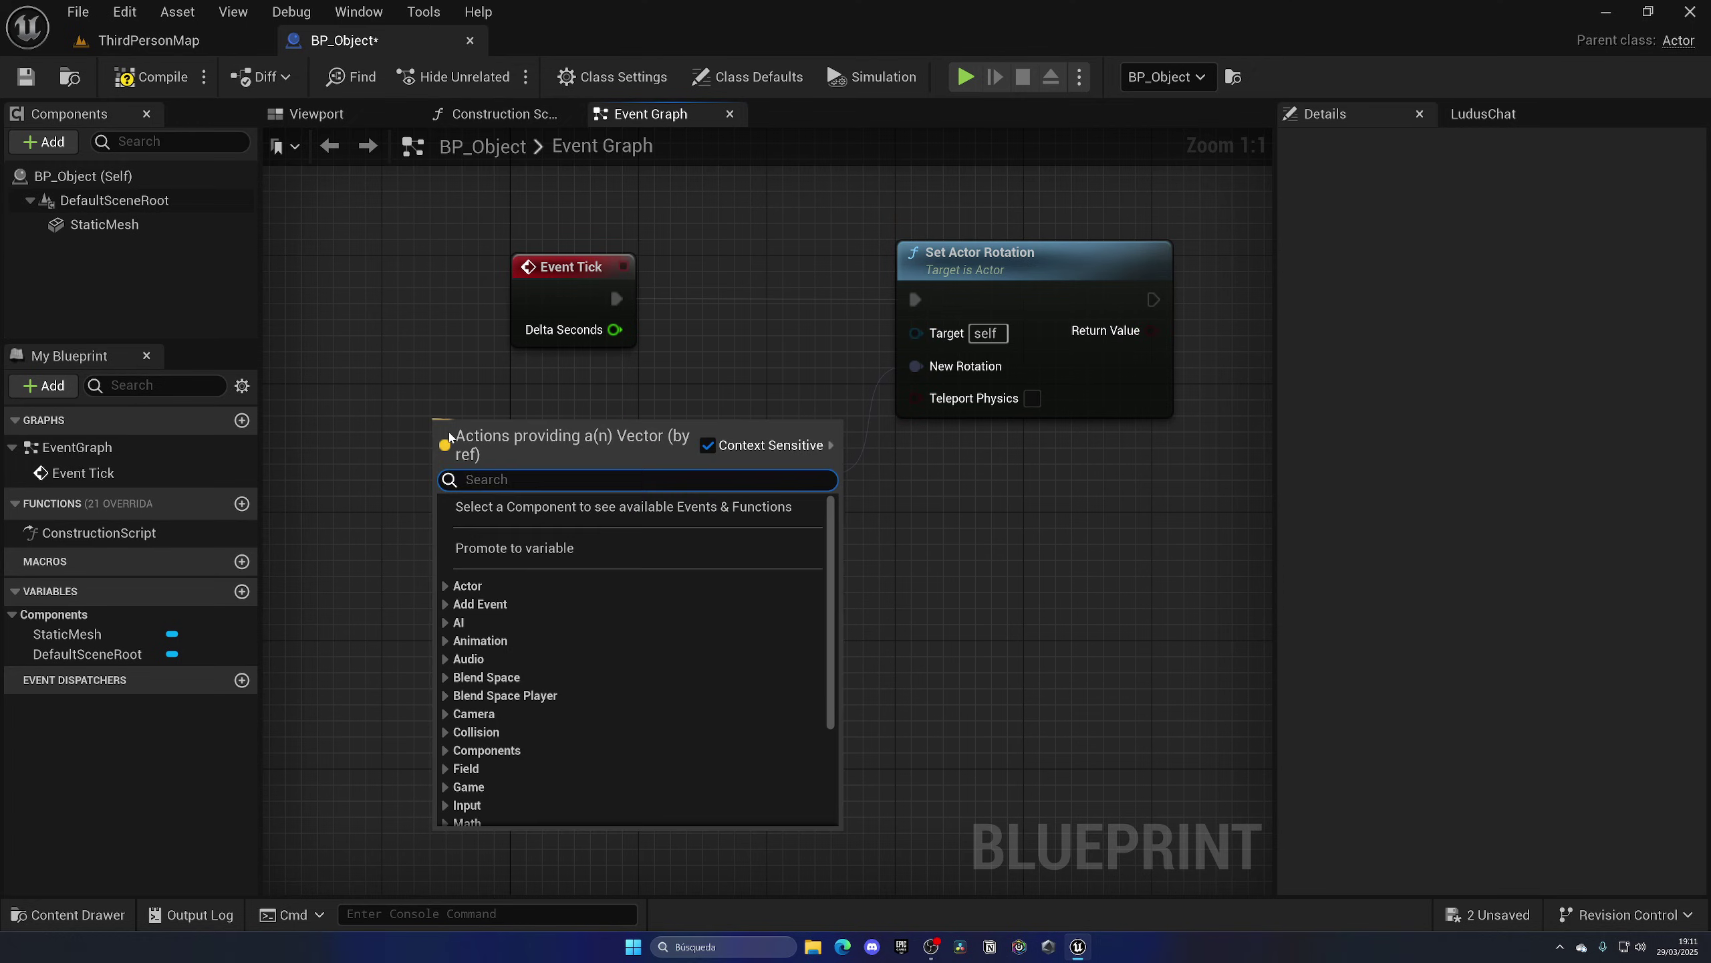
type("get actor loca")
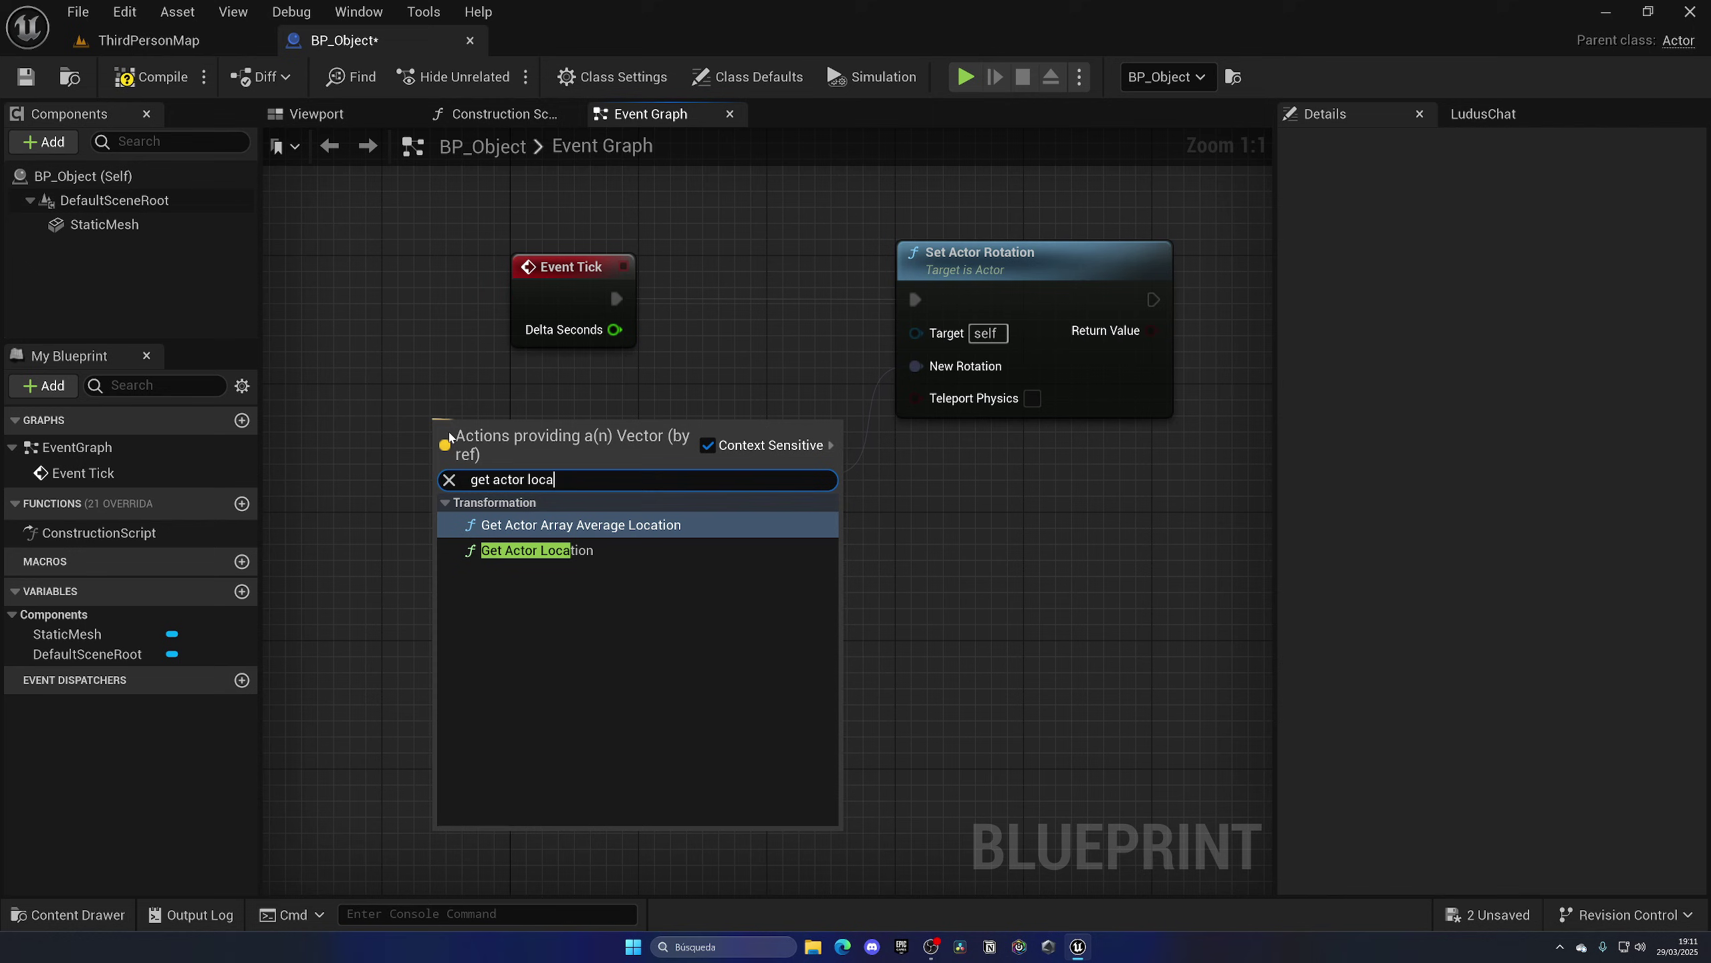
key("Return")
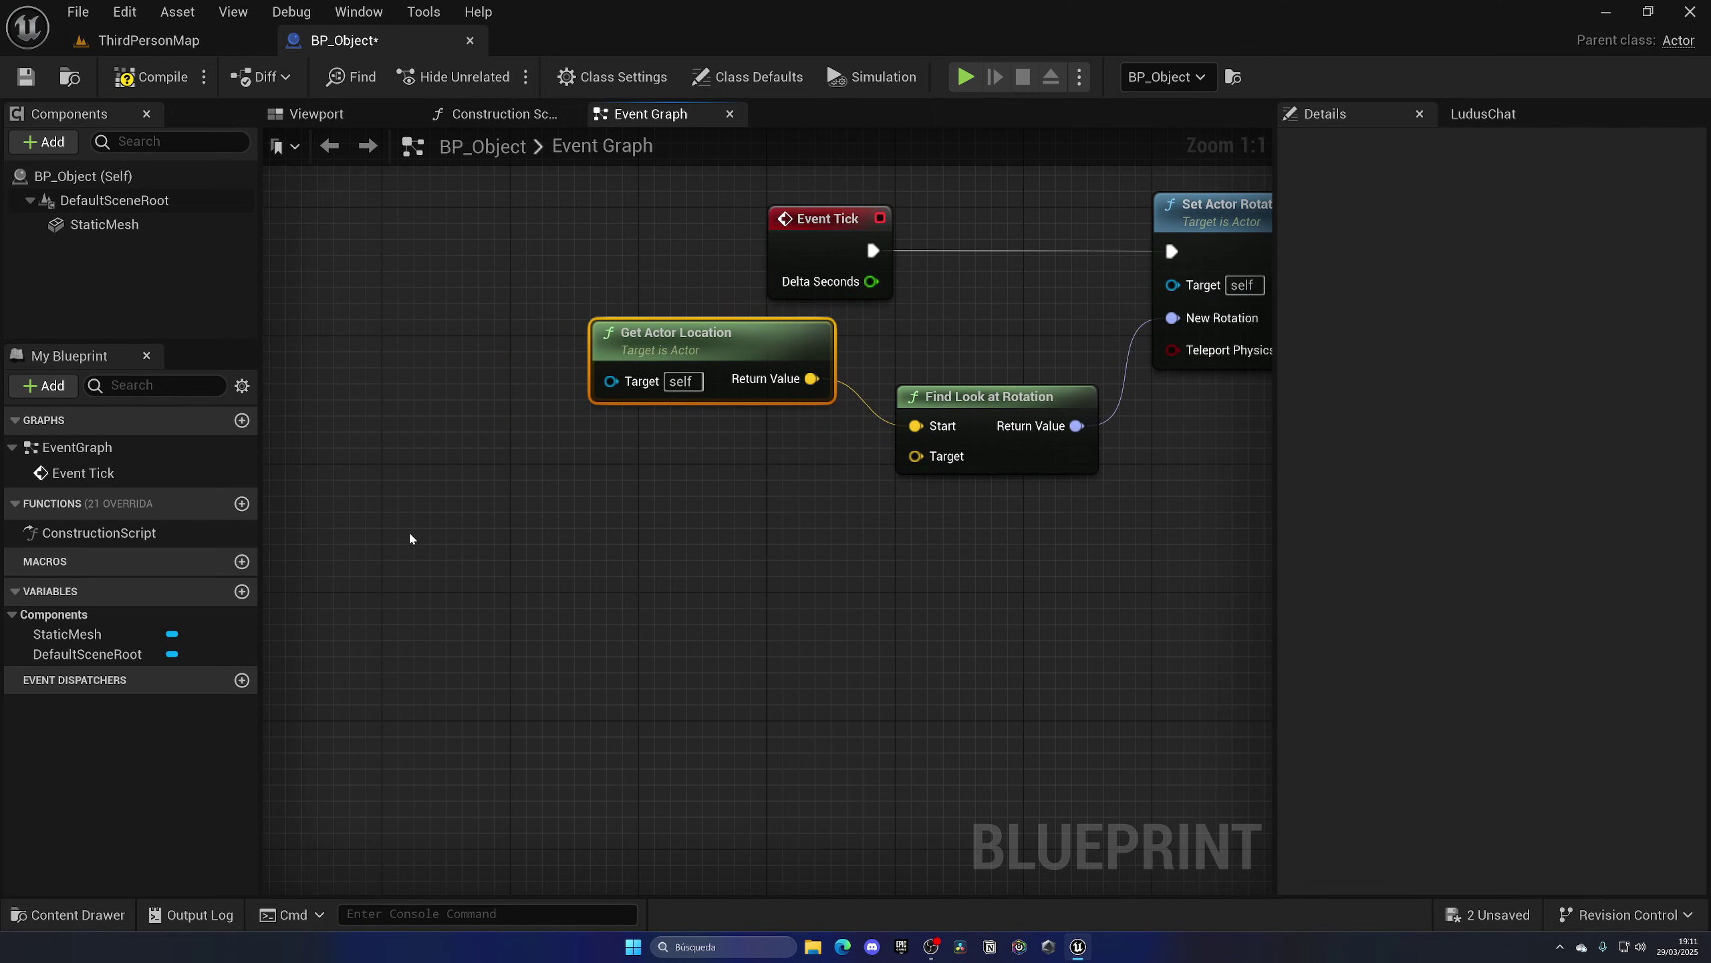
Step: Wire Get Player Character's Get Actor Location into the look-at Target
left_click_drag(659, 505, 410, 529)
type("get playe")
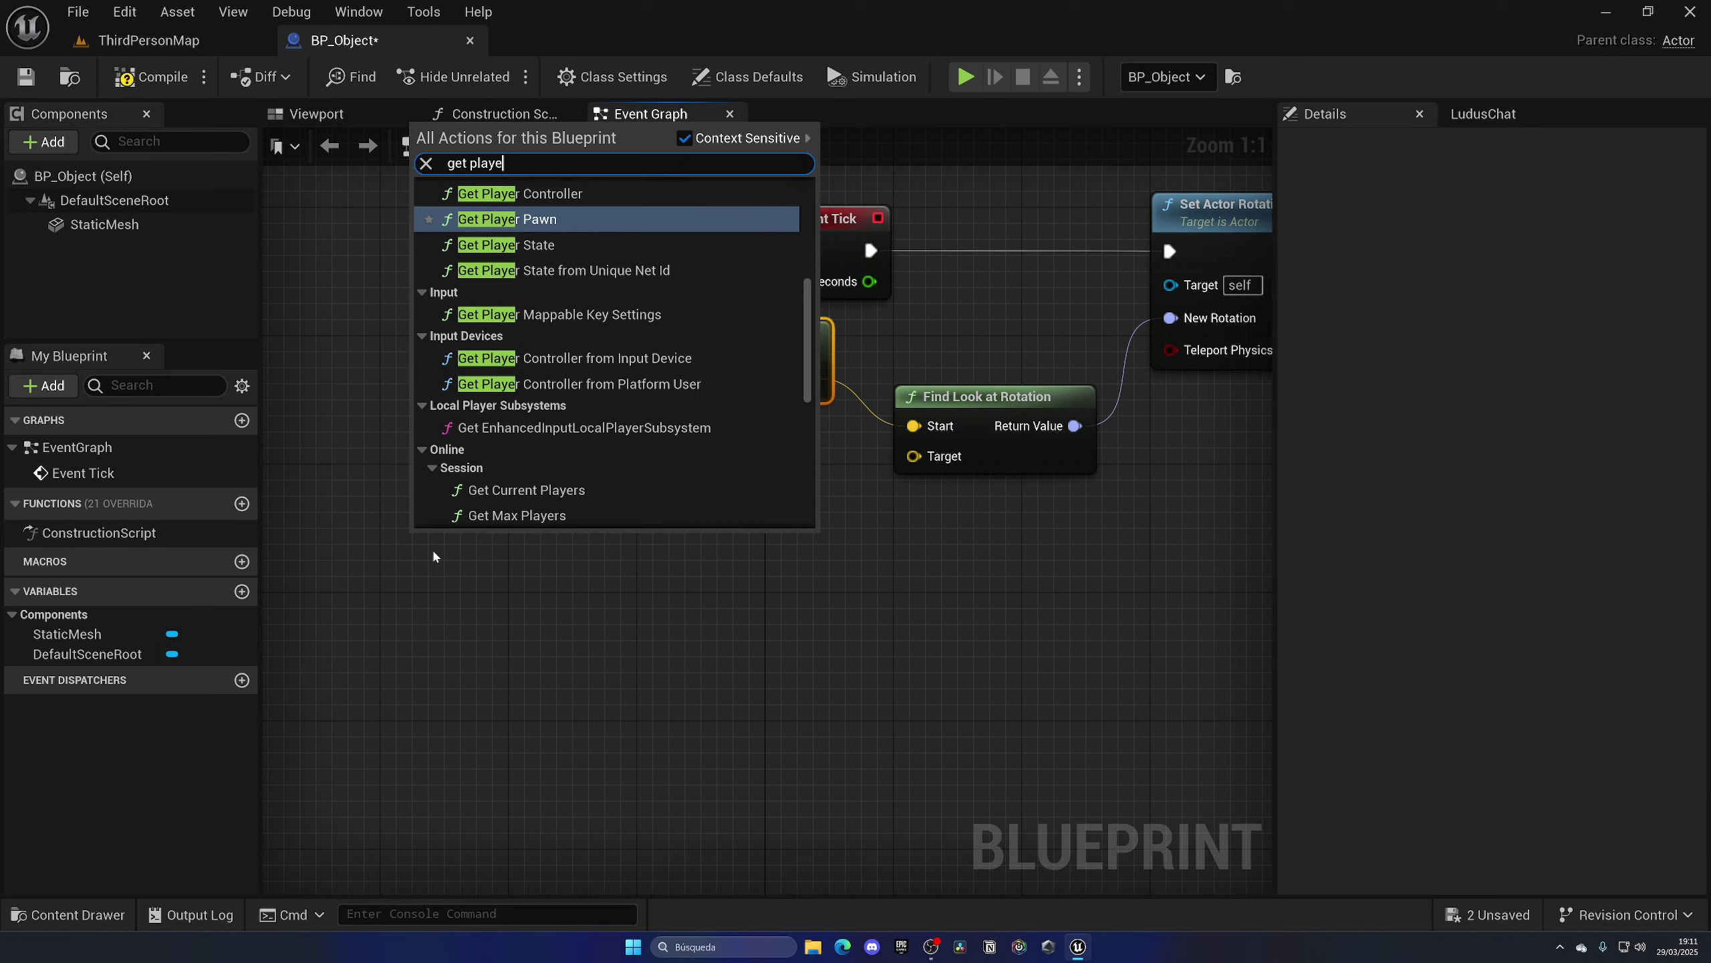
type("r chara")
key("Return")
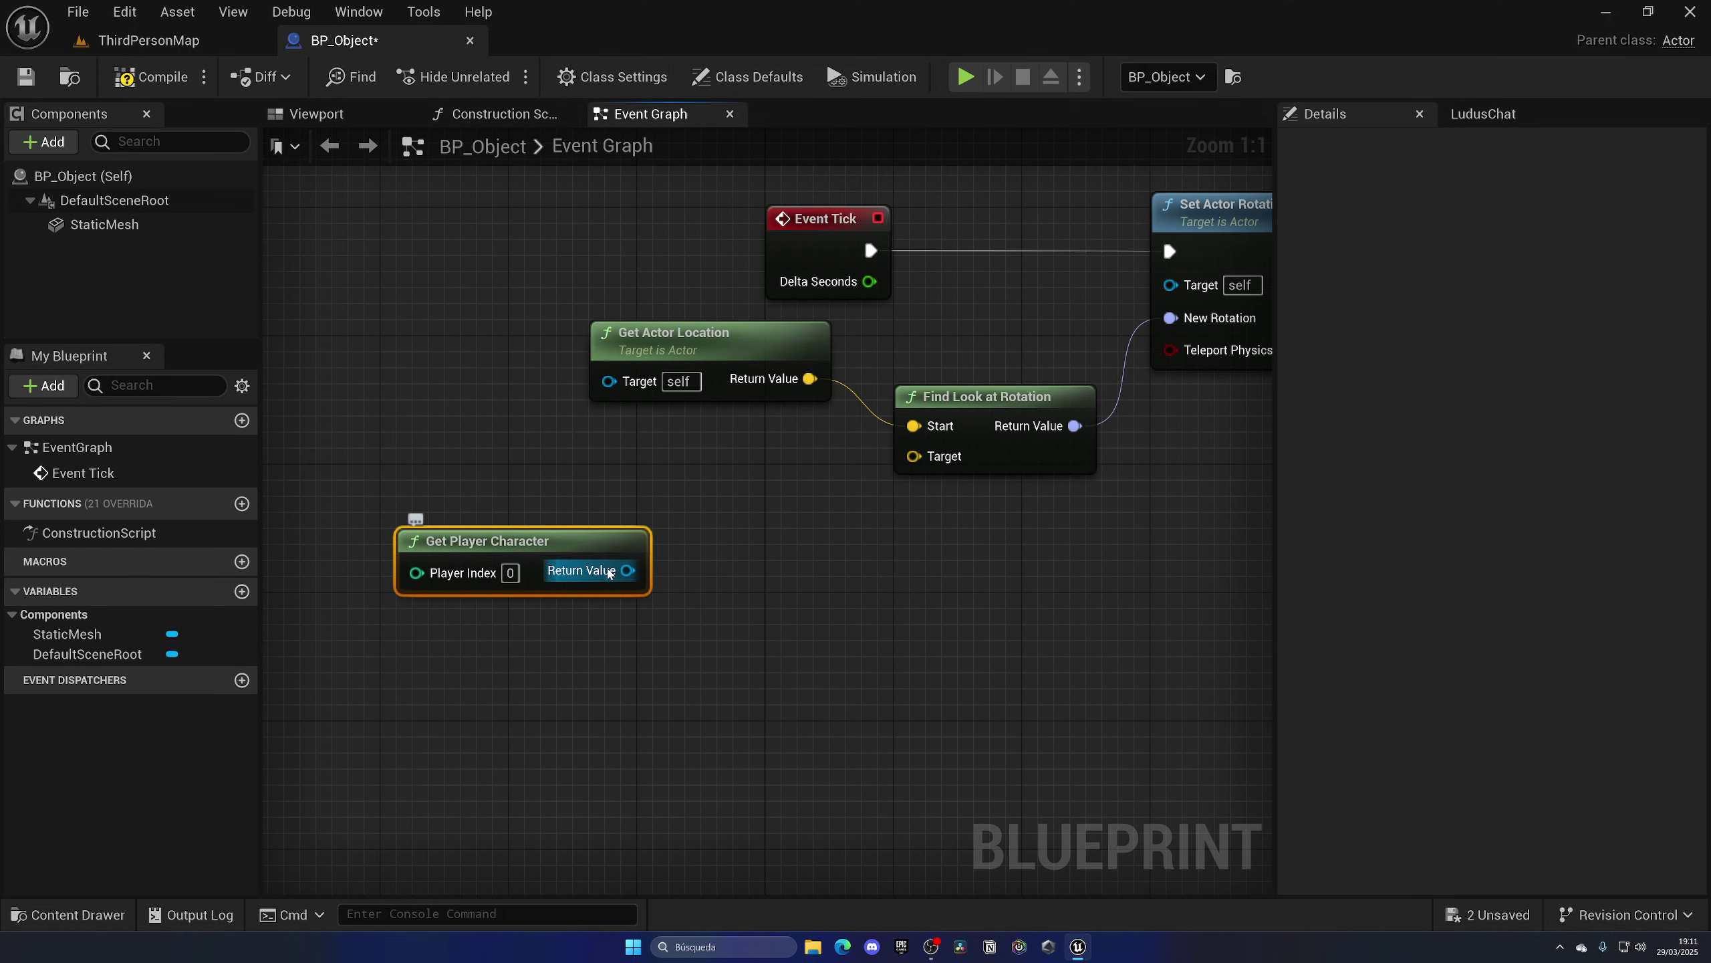
left_click_drag(627, 571, 695, 578)
type("get actor")
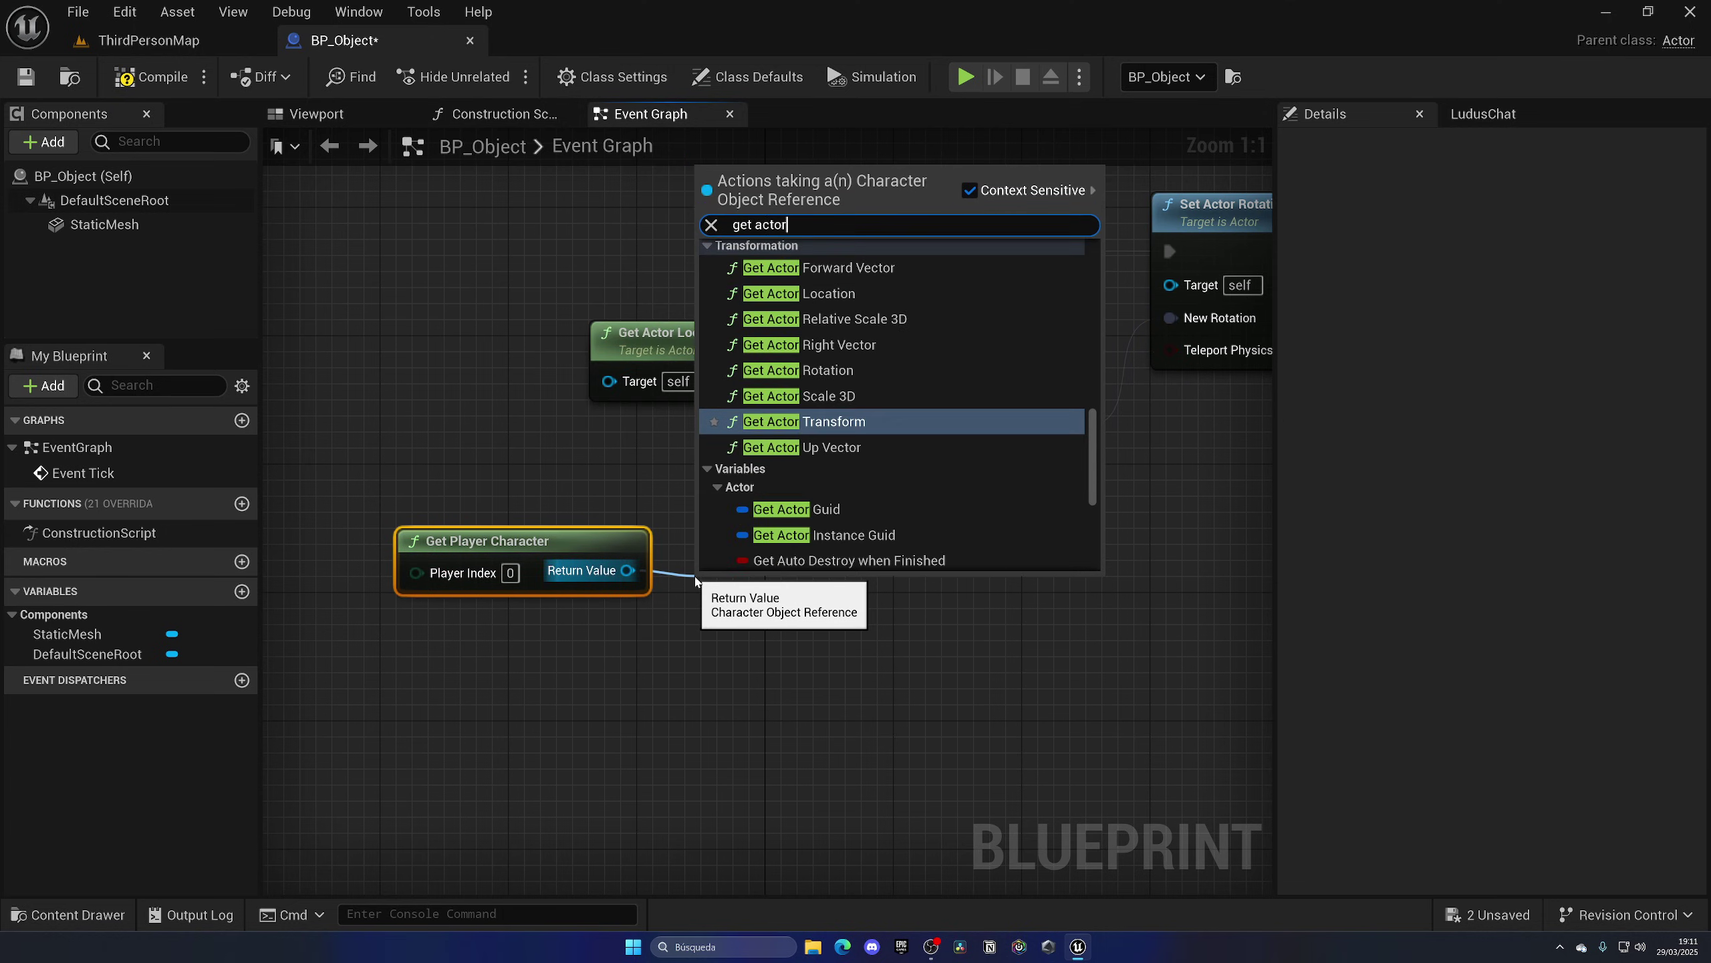
type(" loca")
key("Return")
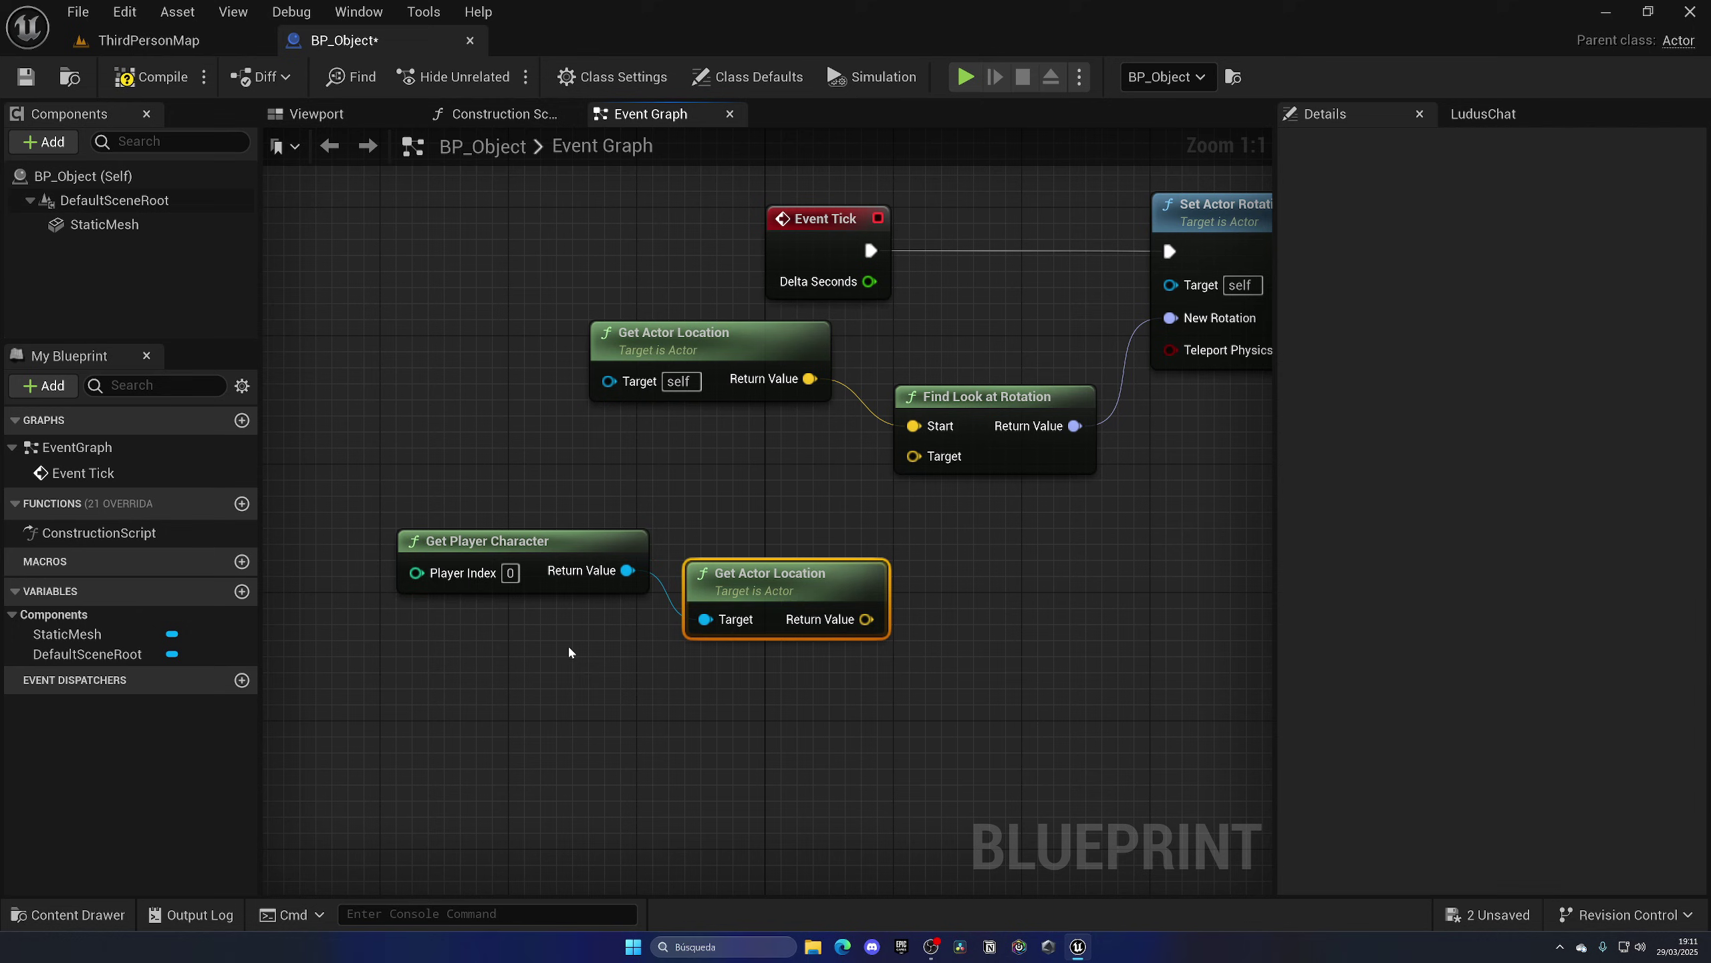
mouse_move(573, 653)
left_mouse_down()
mouse_move(843, 596)
mouse_move(824, 541)
mouse_move(914, 456)
left_mouse_up()
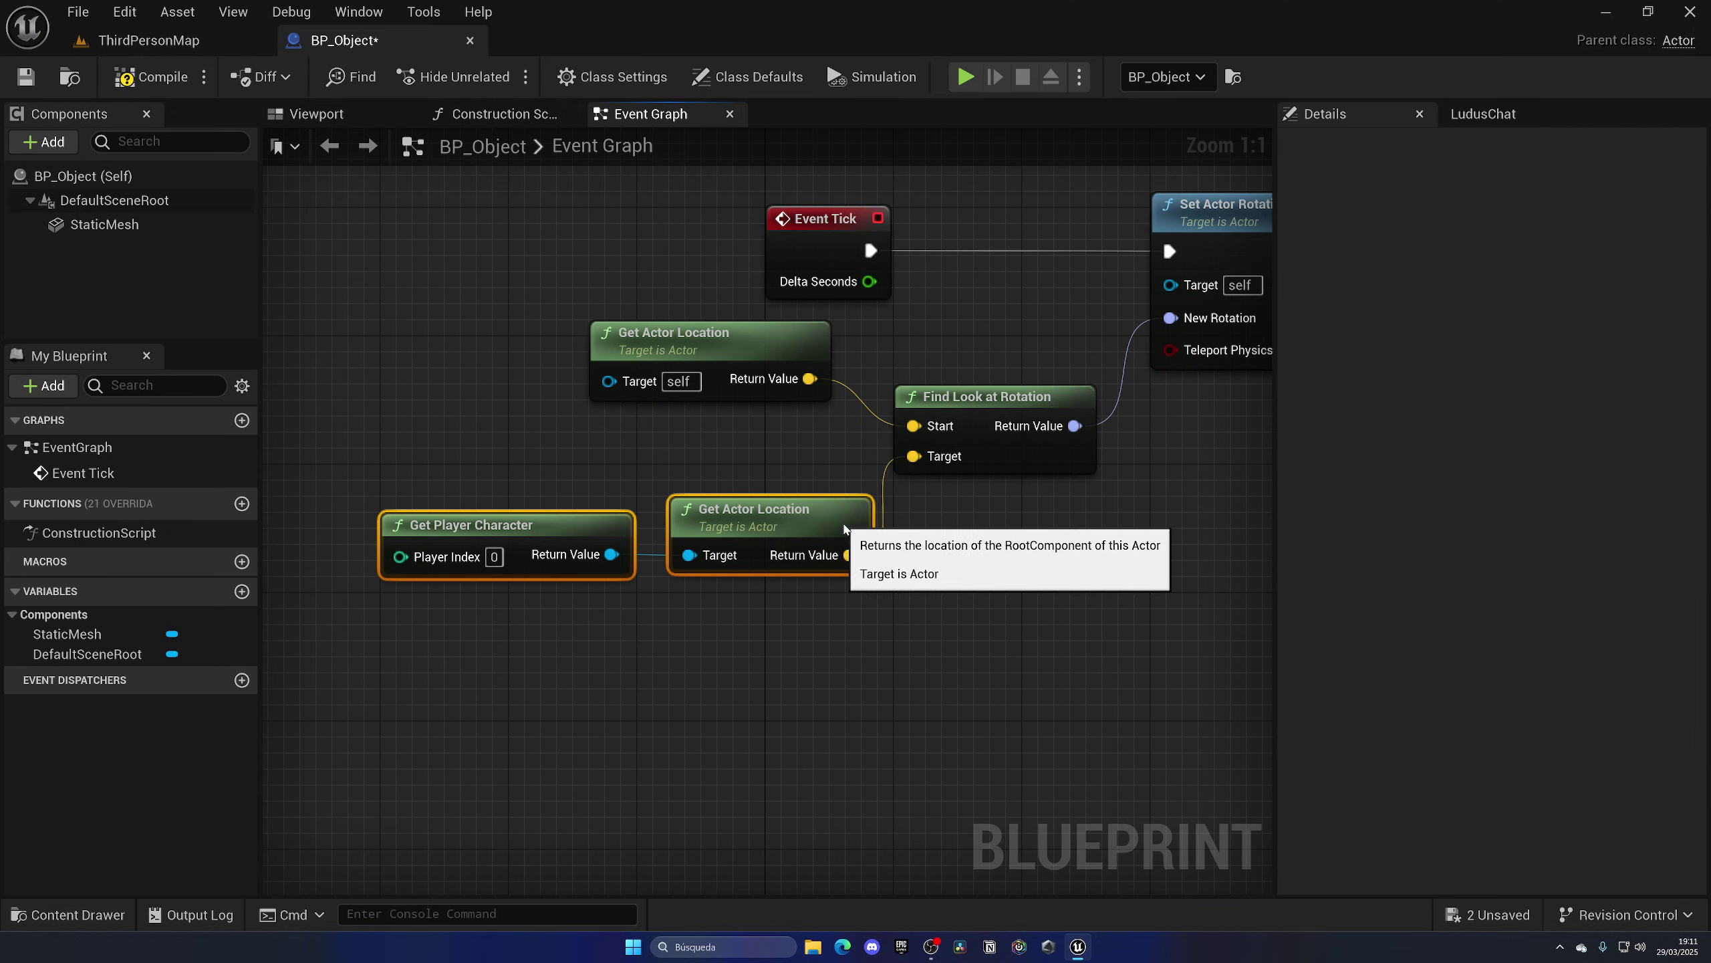
left_click_drag(851, 528, 802, 513)
left_click(891, 571)
scroll(891, 571, "down", 2)
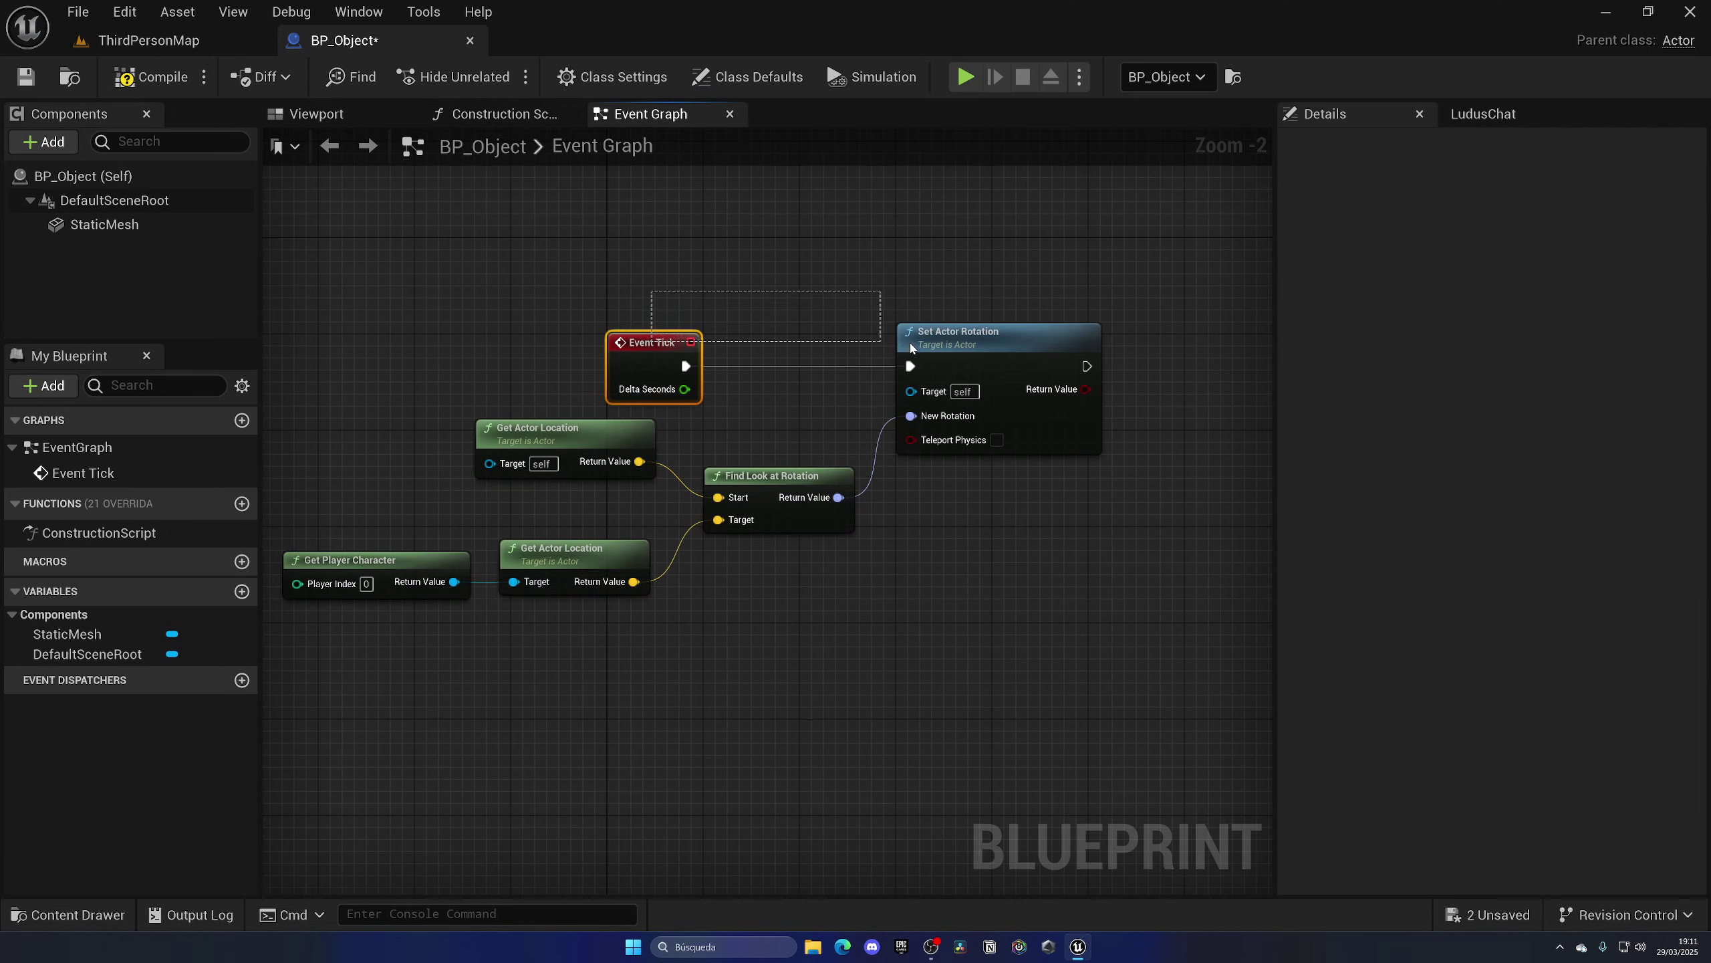
left_click_drag(911, 349, 672, 355)
Step: Save BP_Object and start a play session in ThirdPersonMap
left_click(26, 76)
left_click(148, 40)
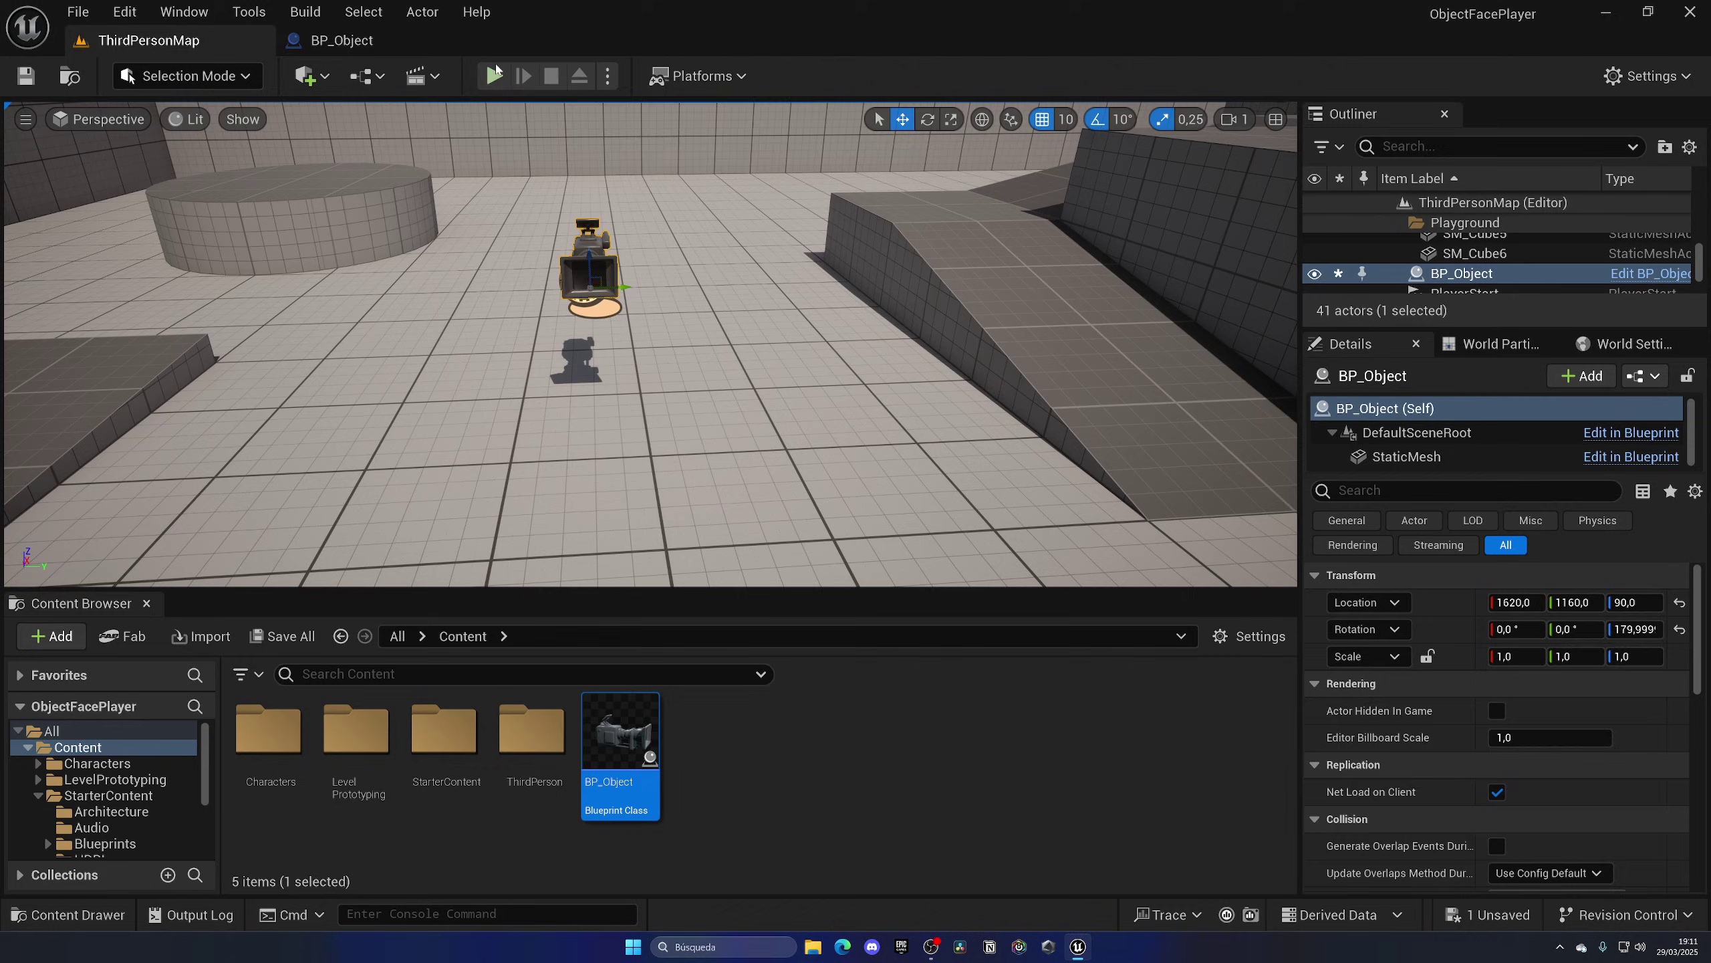
left_click(495, 76)
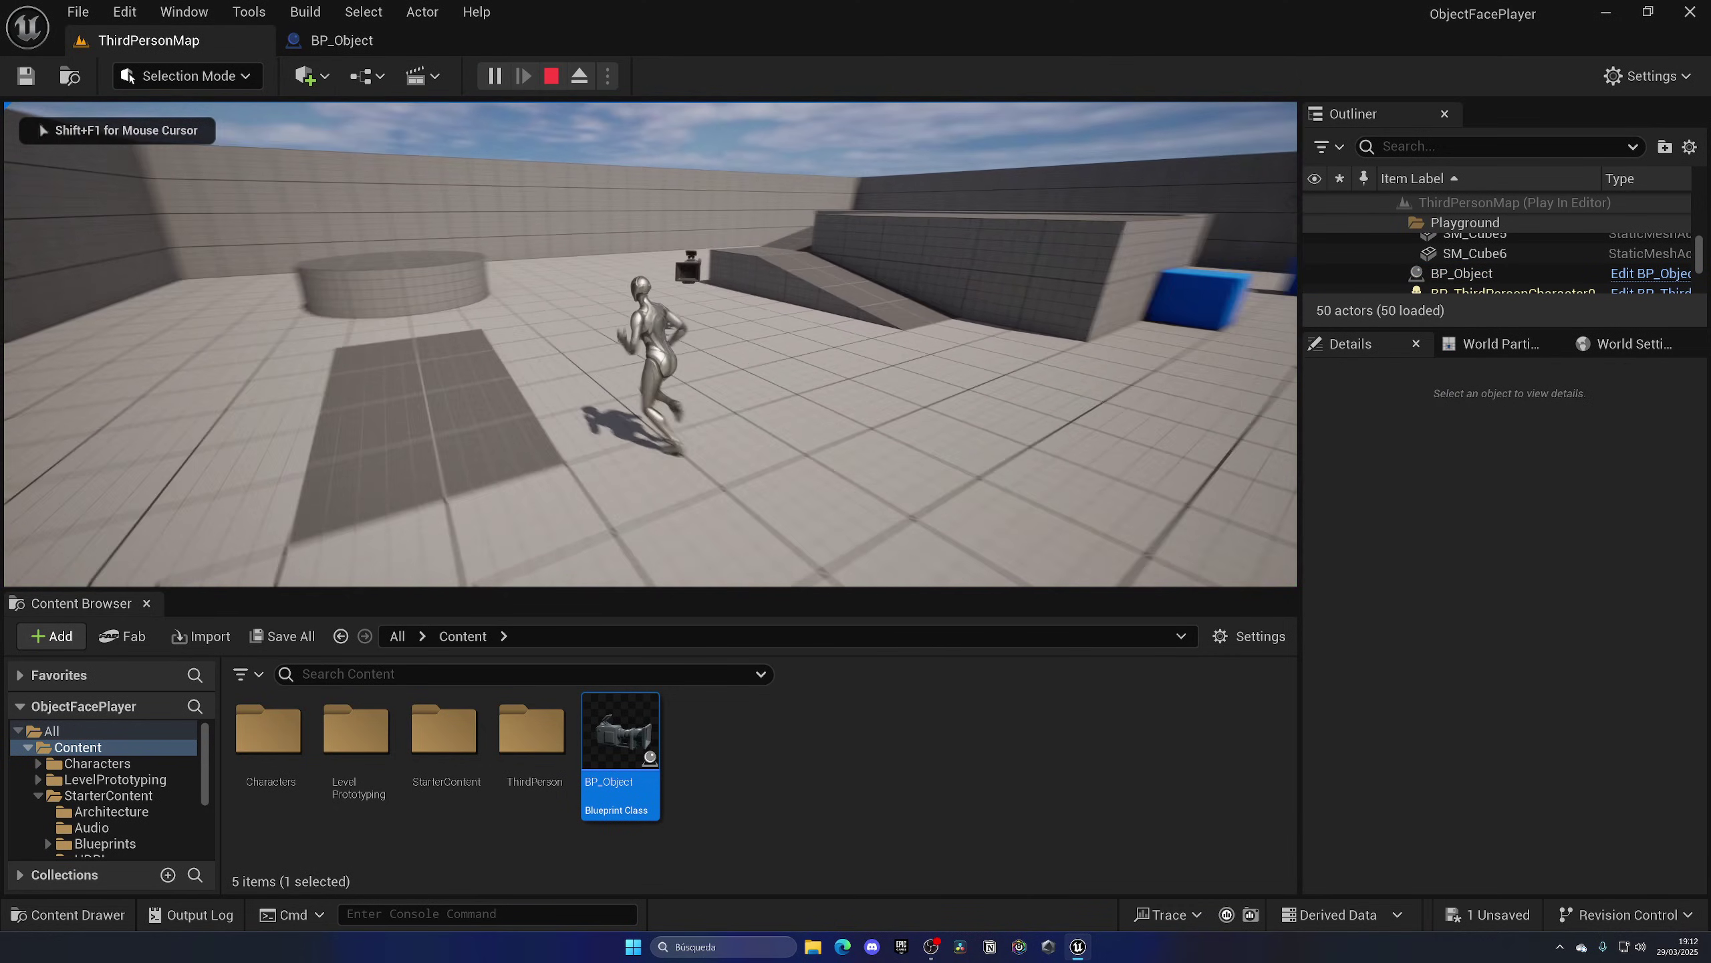
Step: Run and jump the character around, watching the camera turn to follow it
key("space")
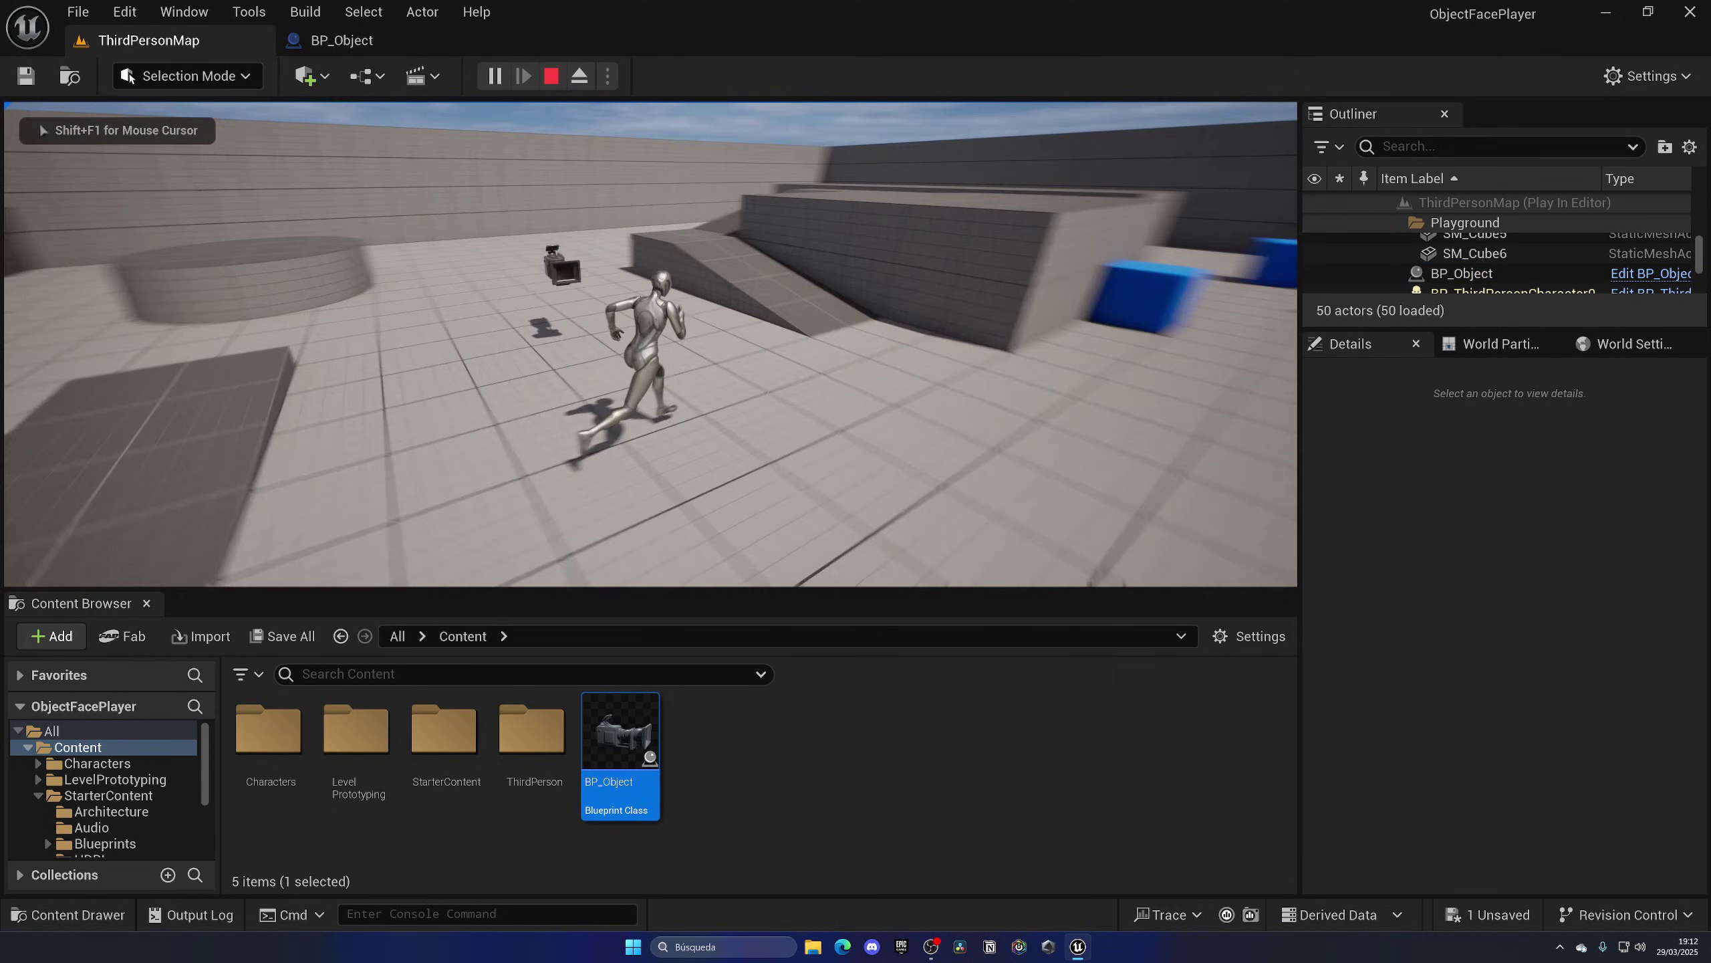
key("space")
key("w")
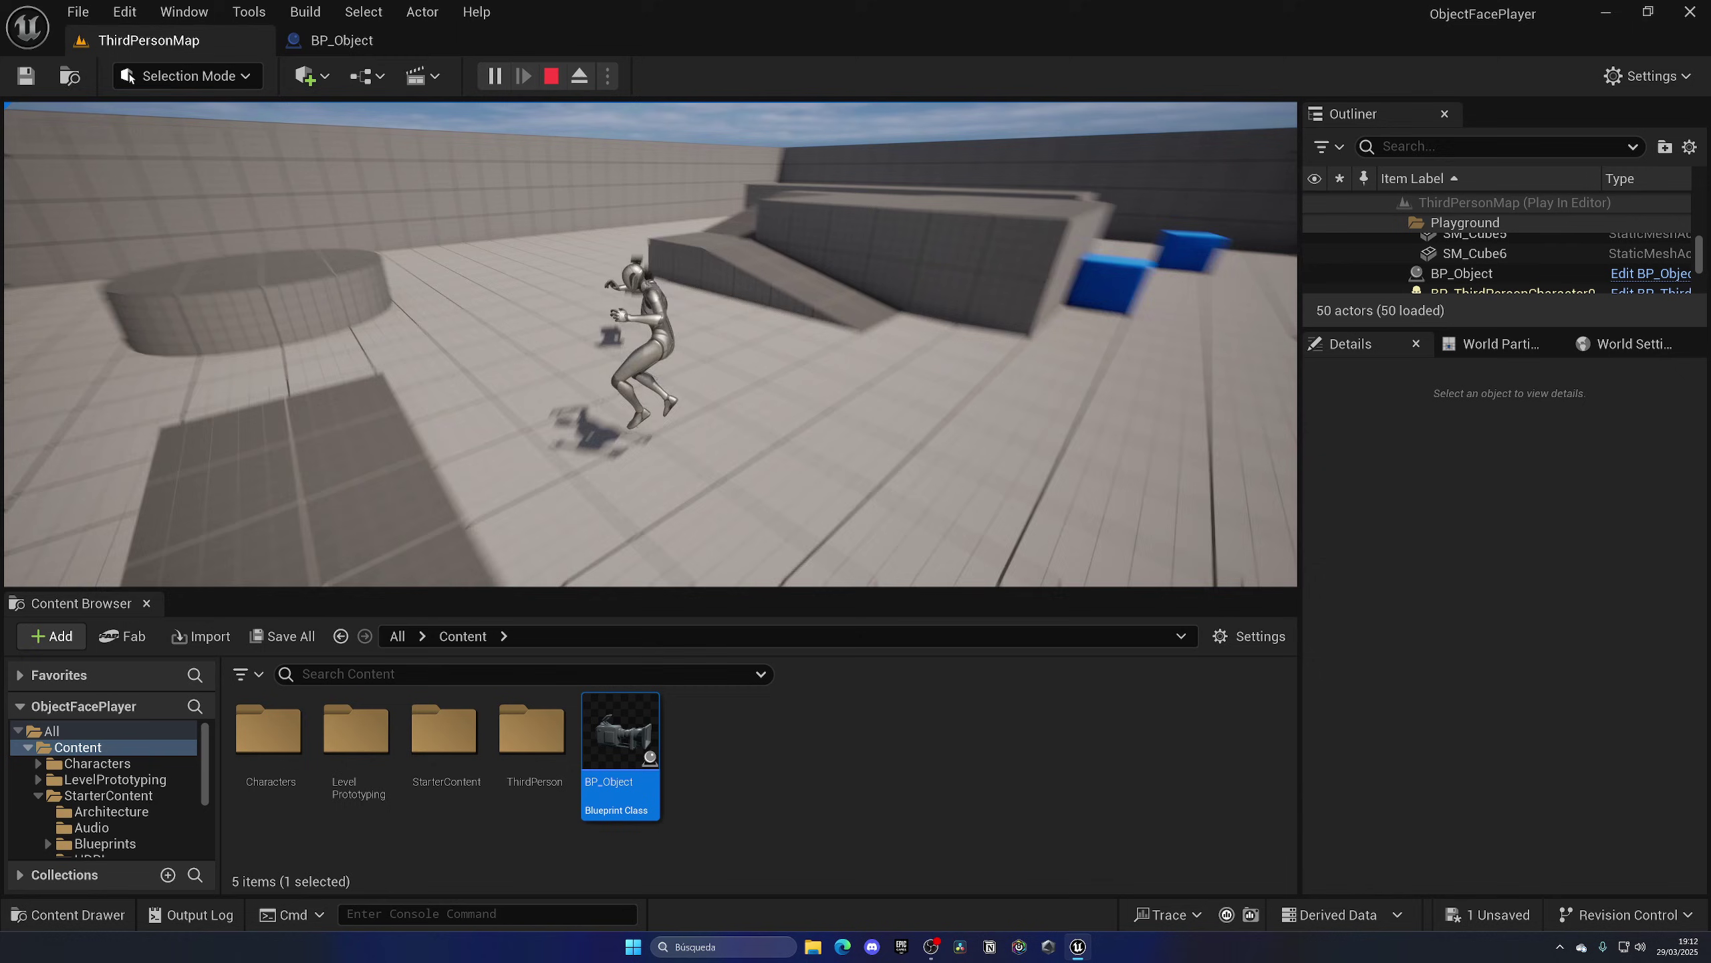
key("w")
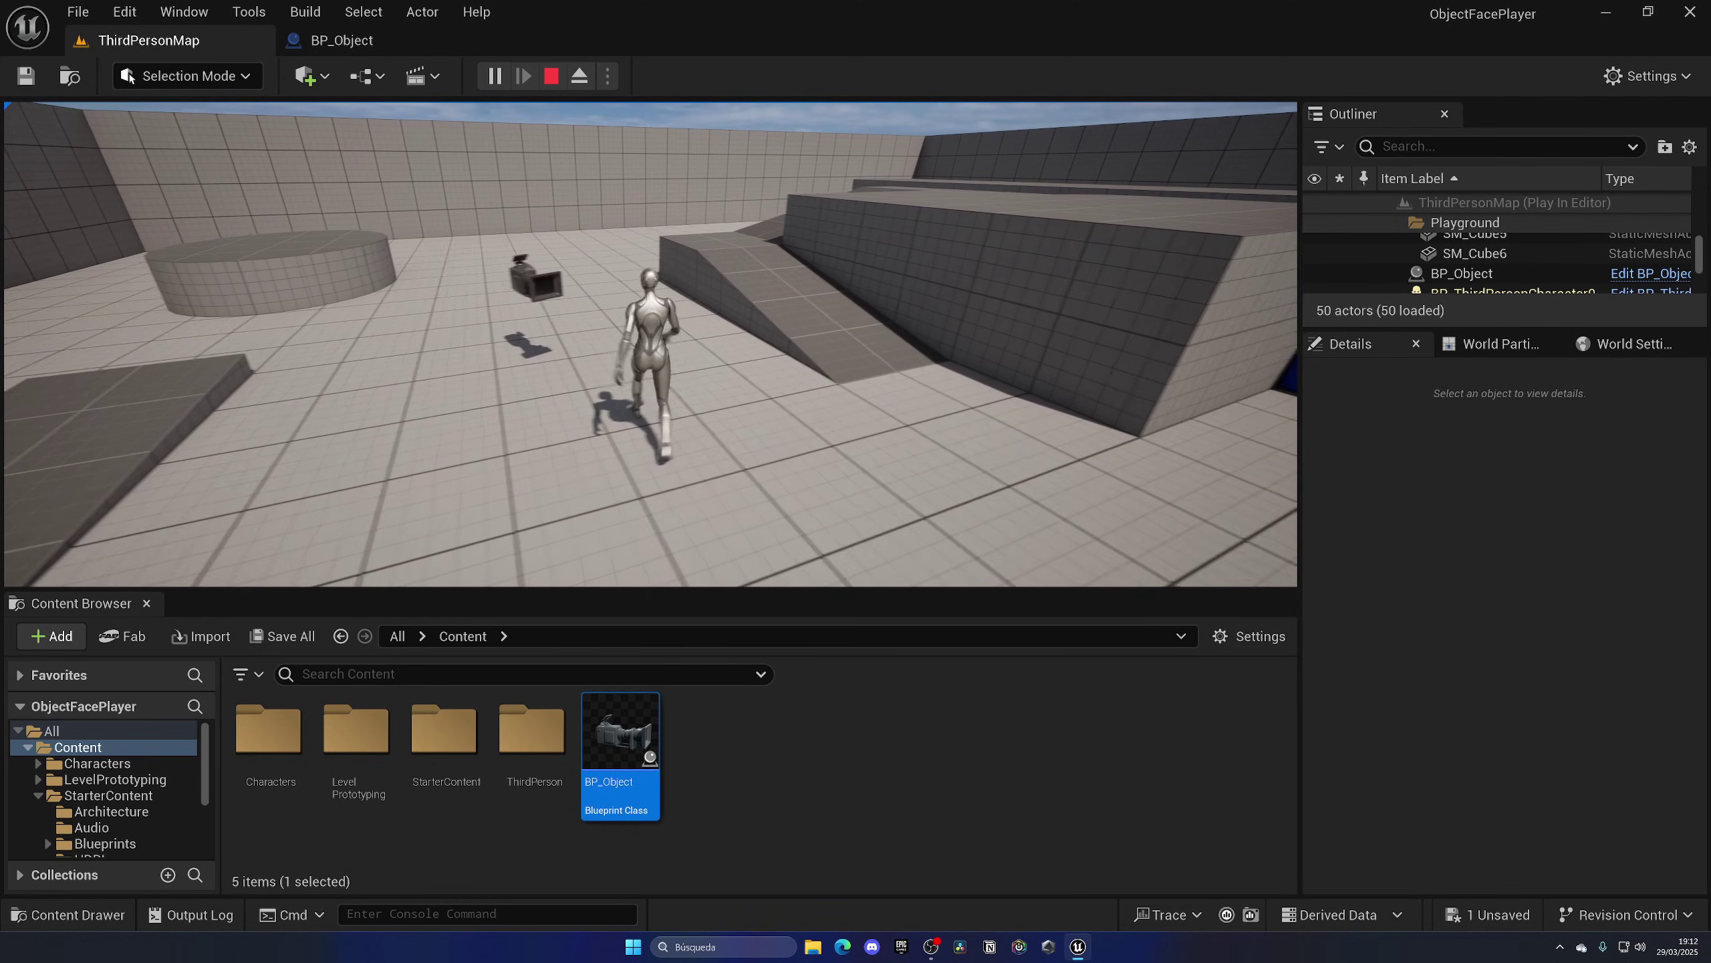
key("d")
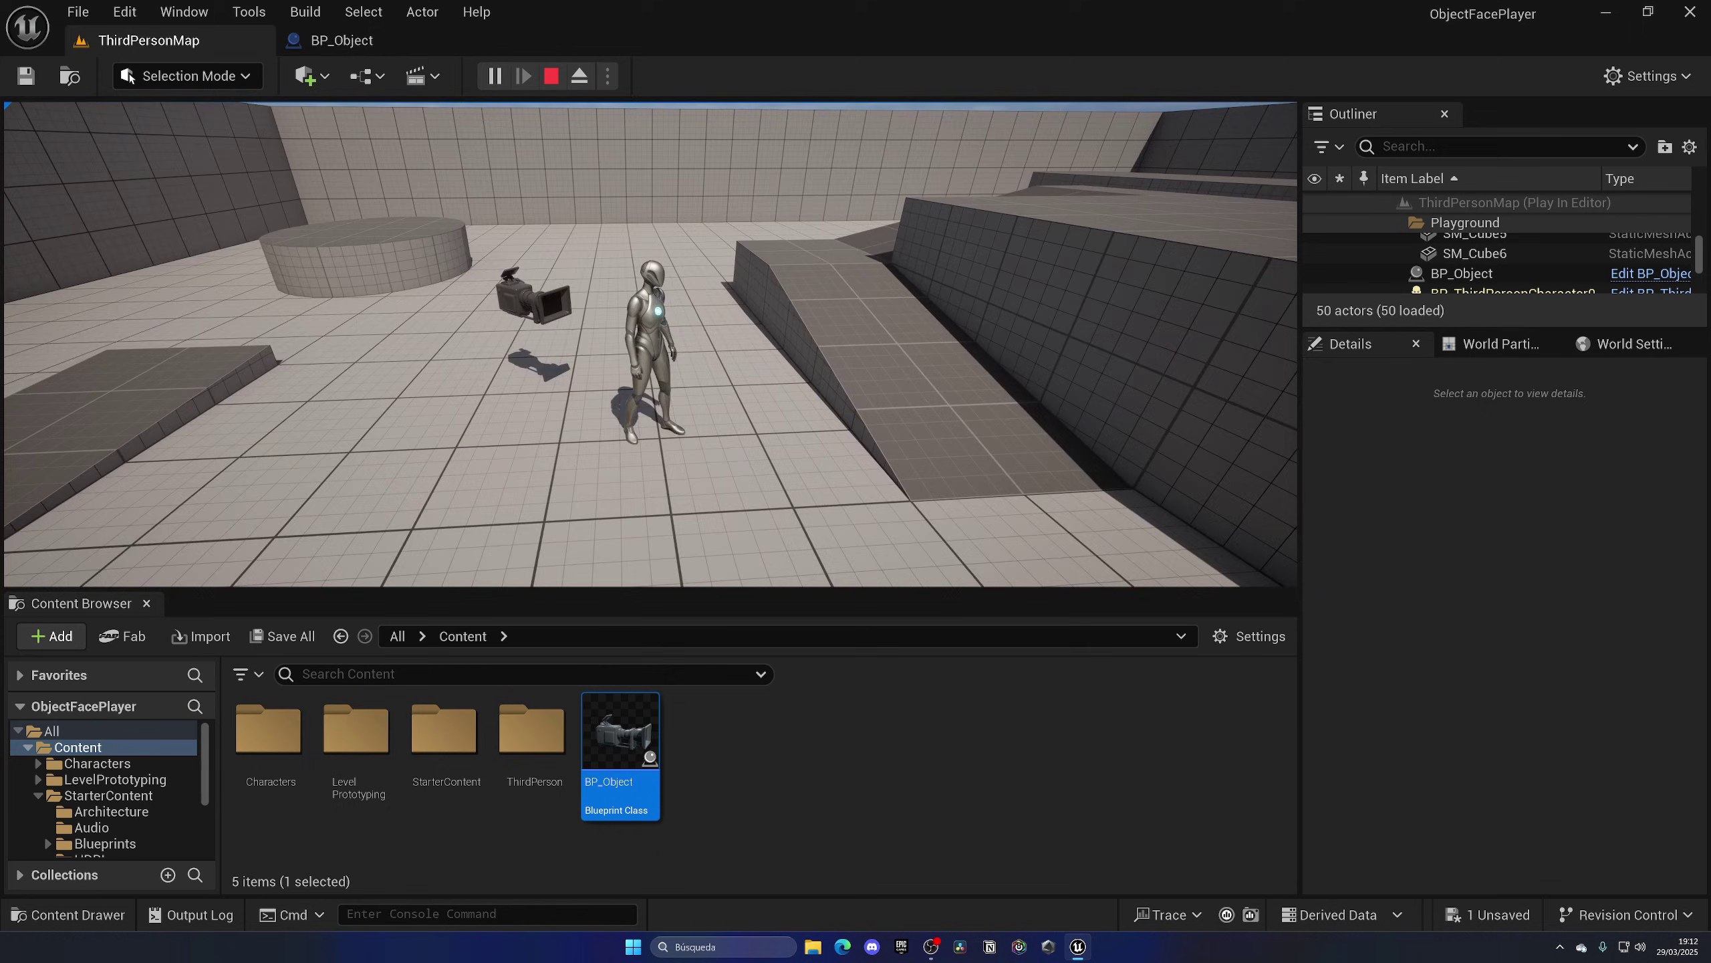
key("d")
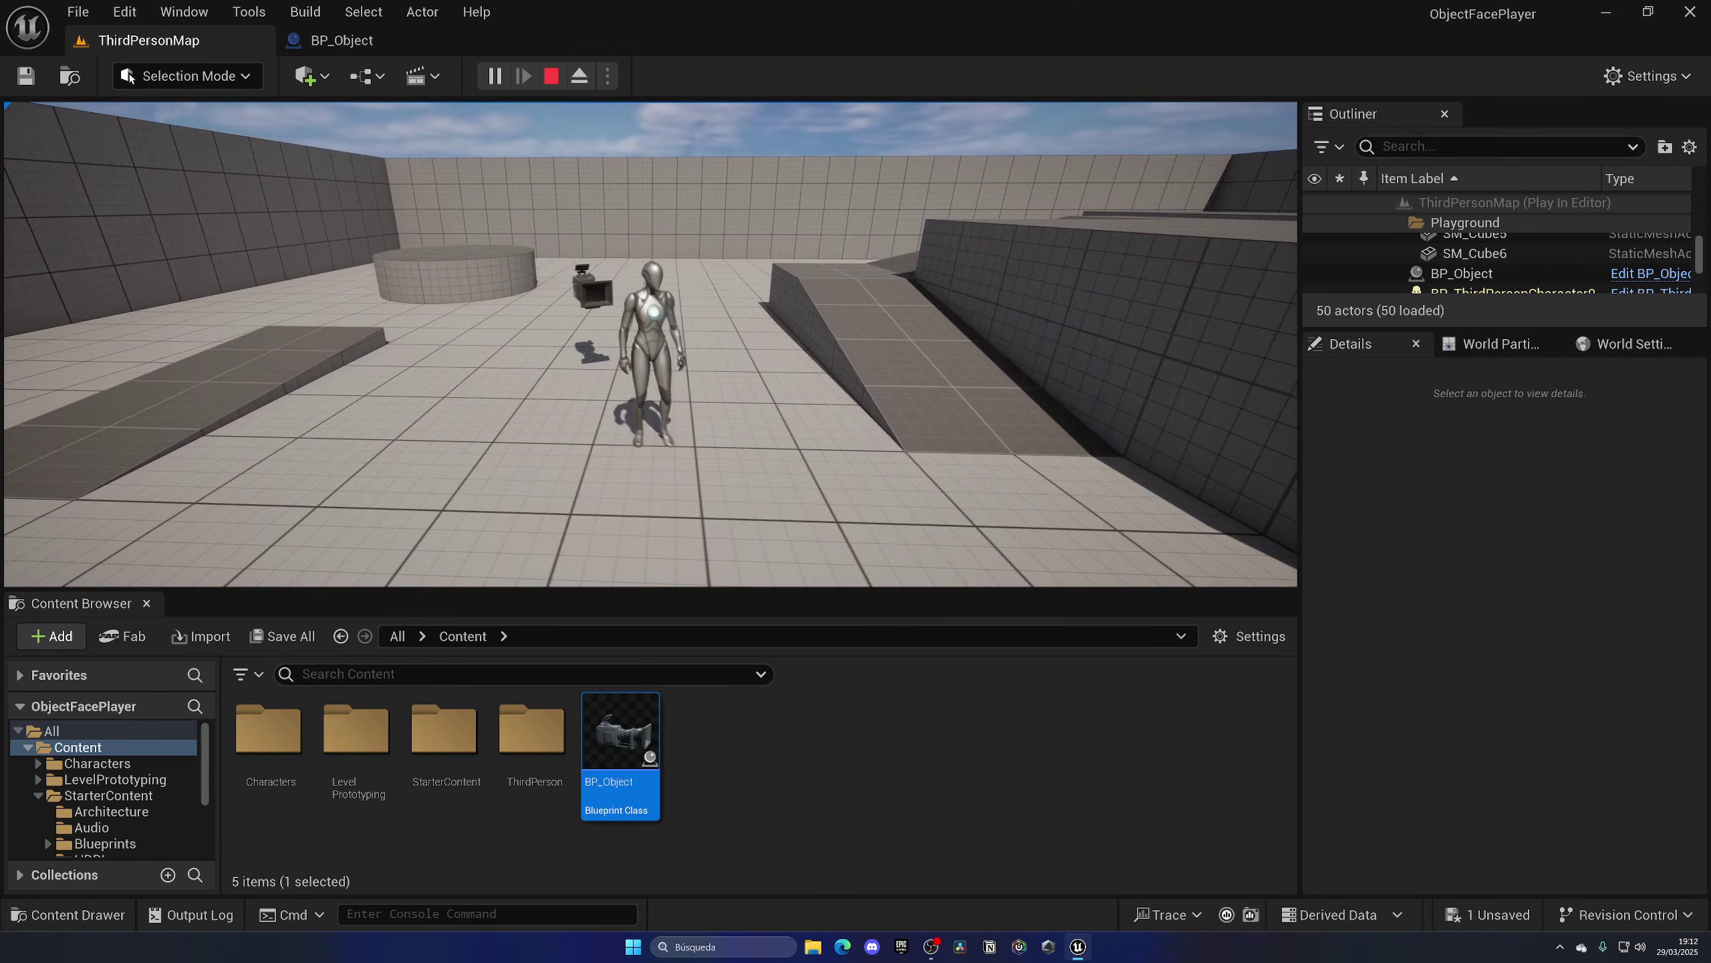
key("w")
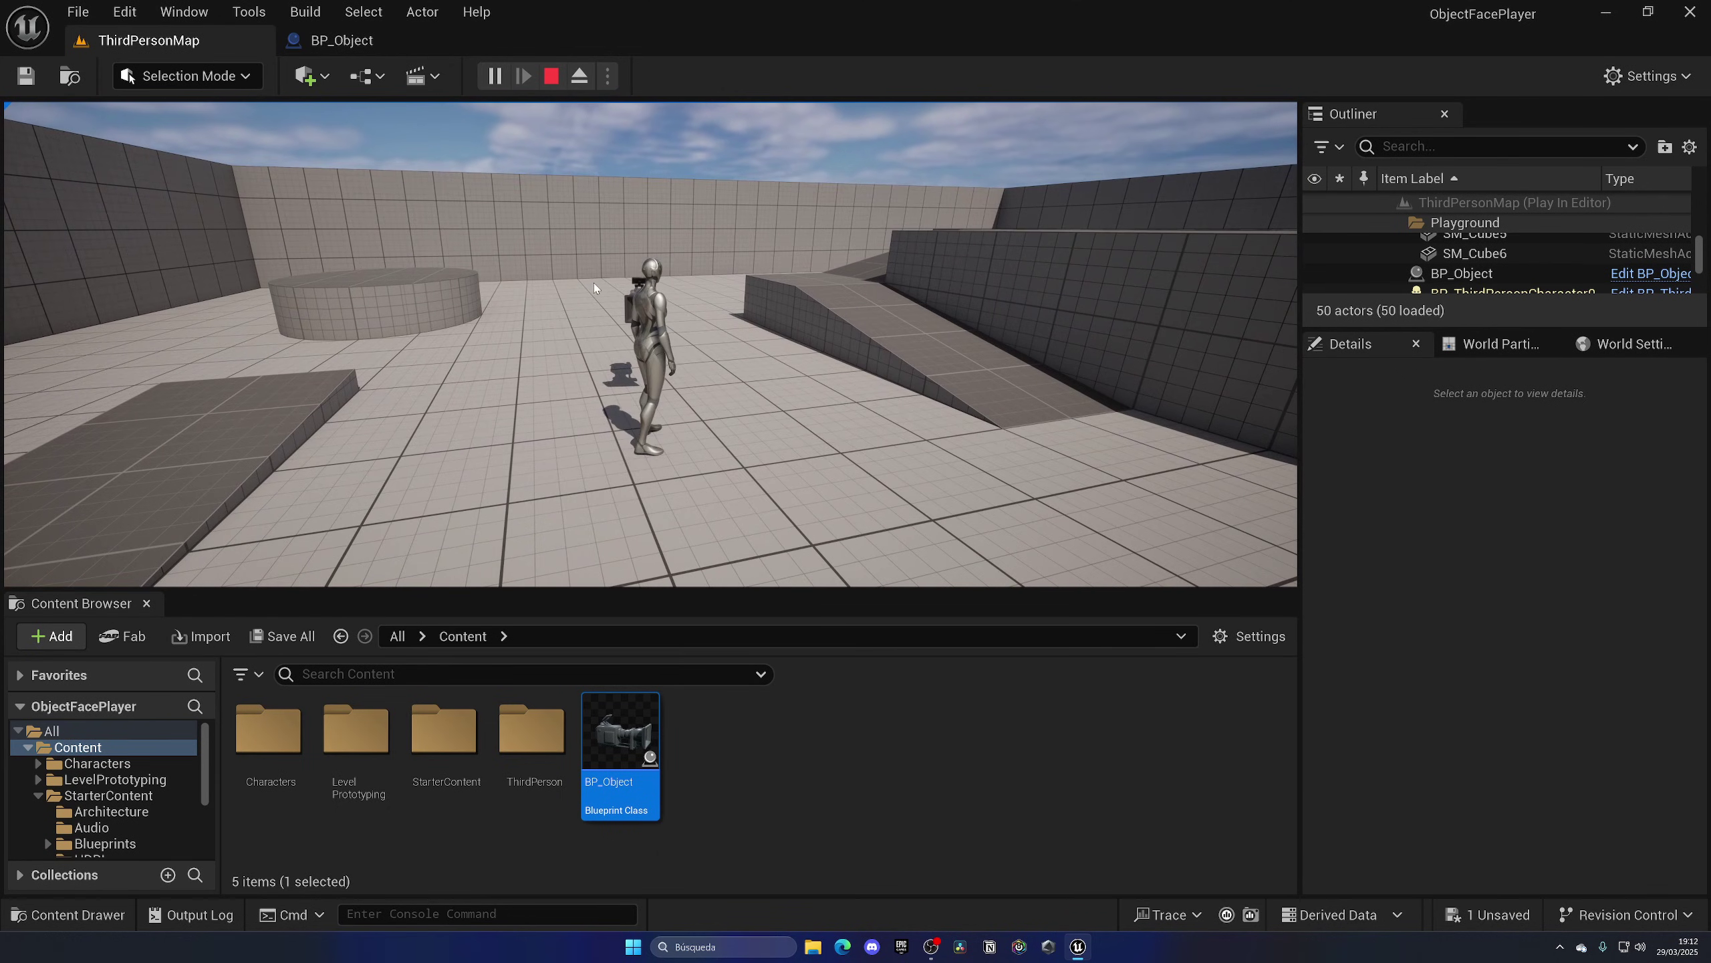
key("Escape")
left_click(345, 42)
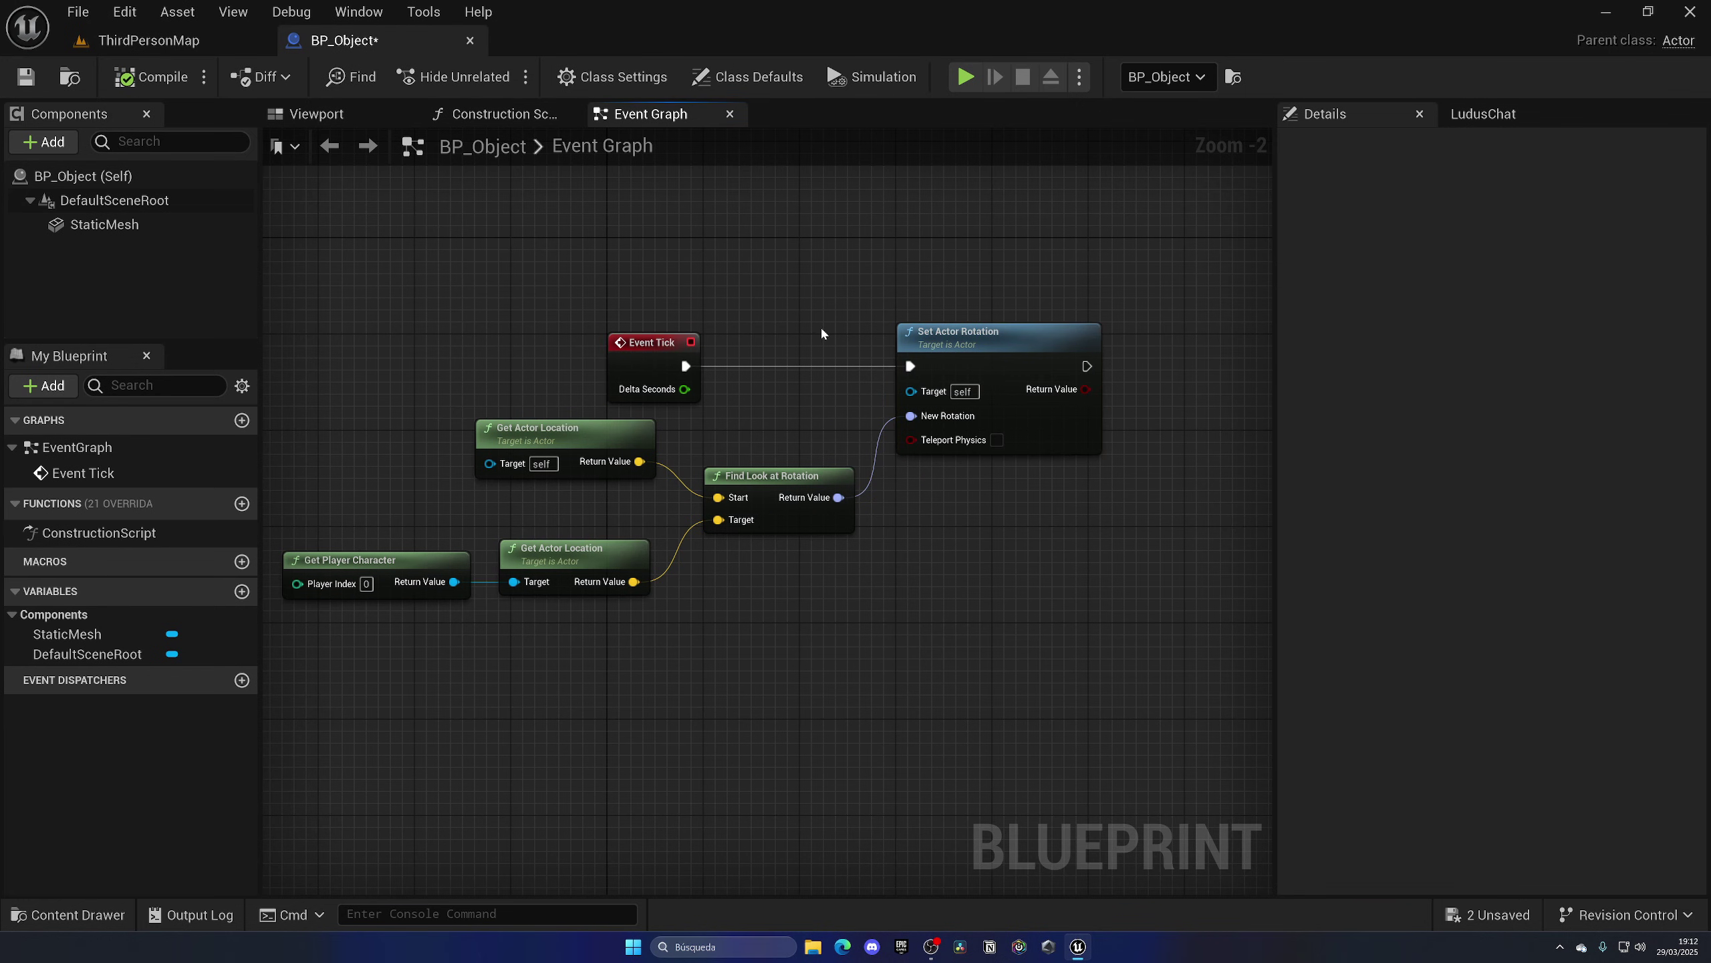
left_click(147, 40)
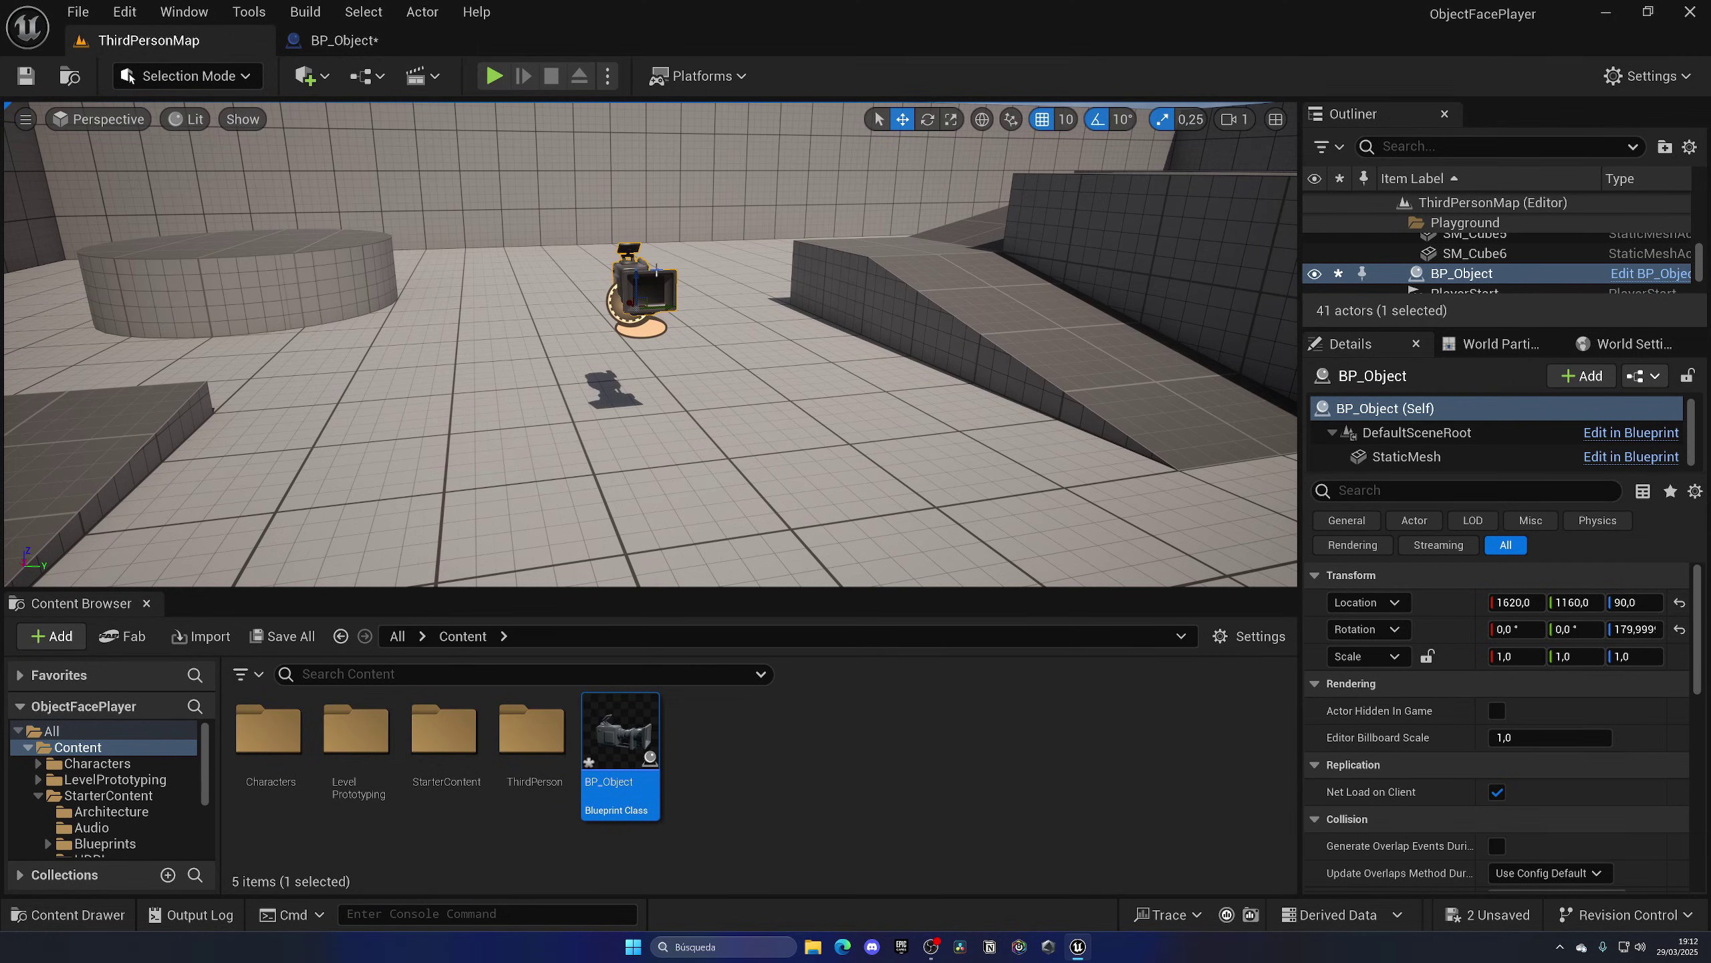
left_click(346, 41)
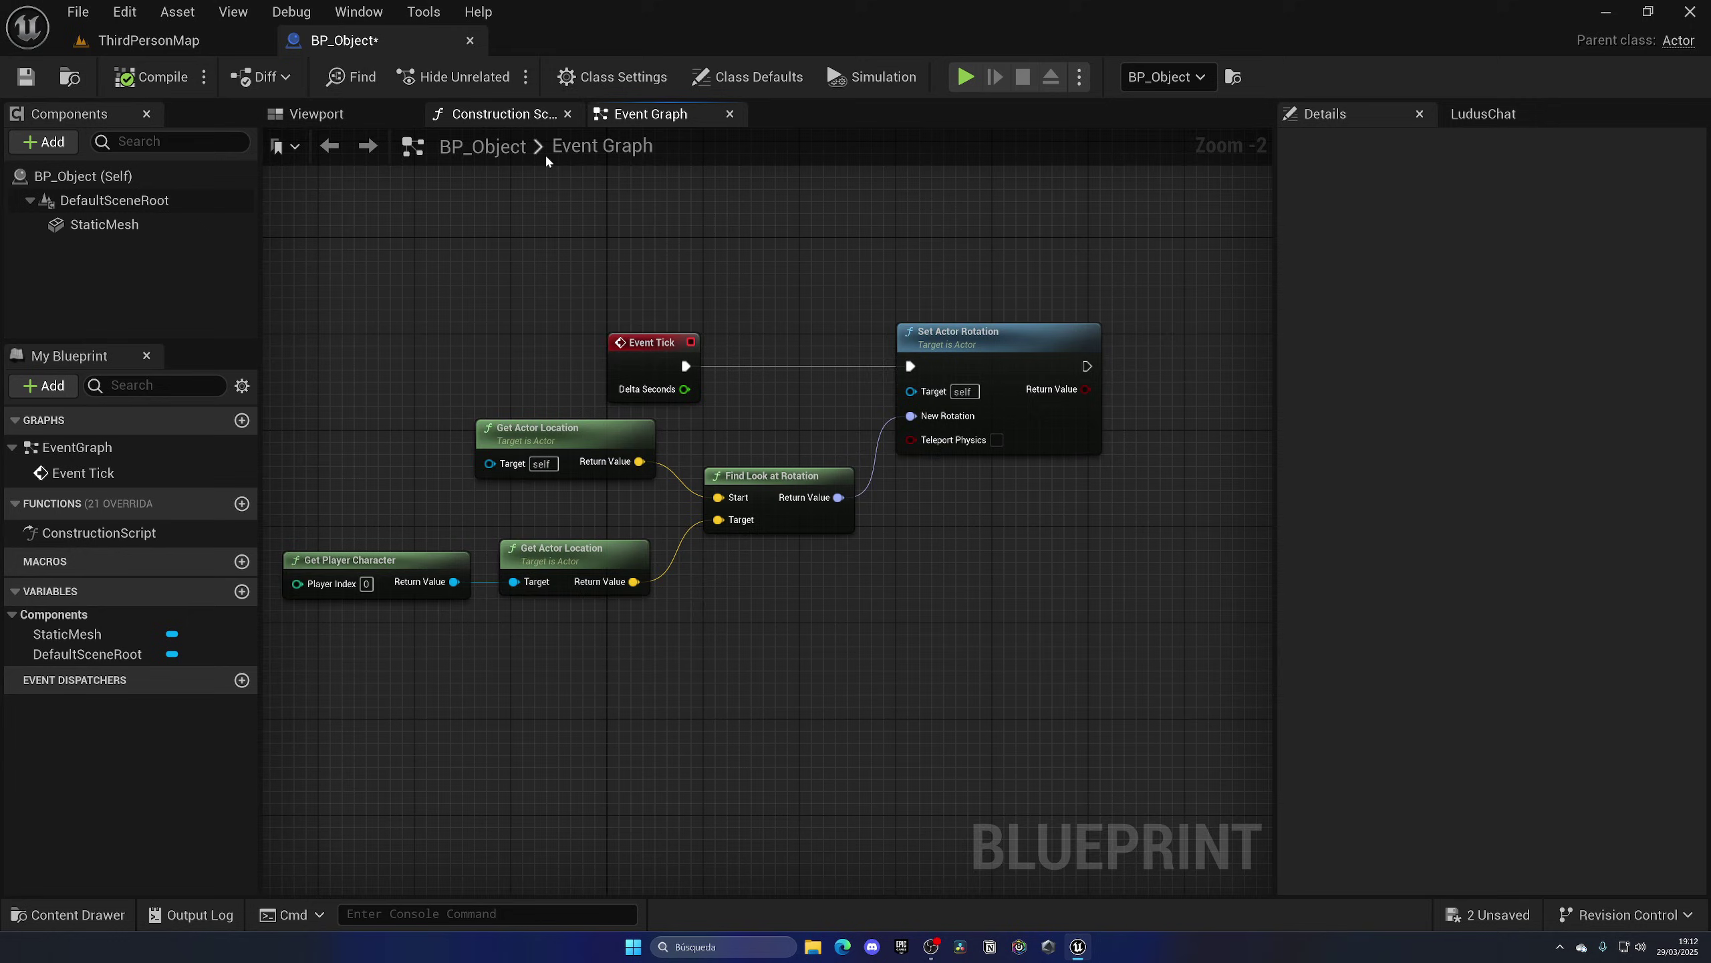
scroll(641, 215, "down", 2)
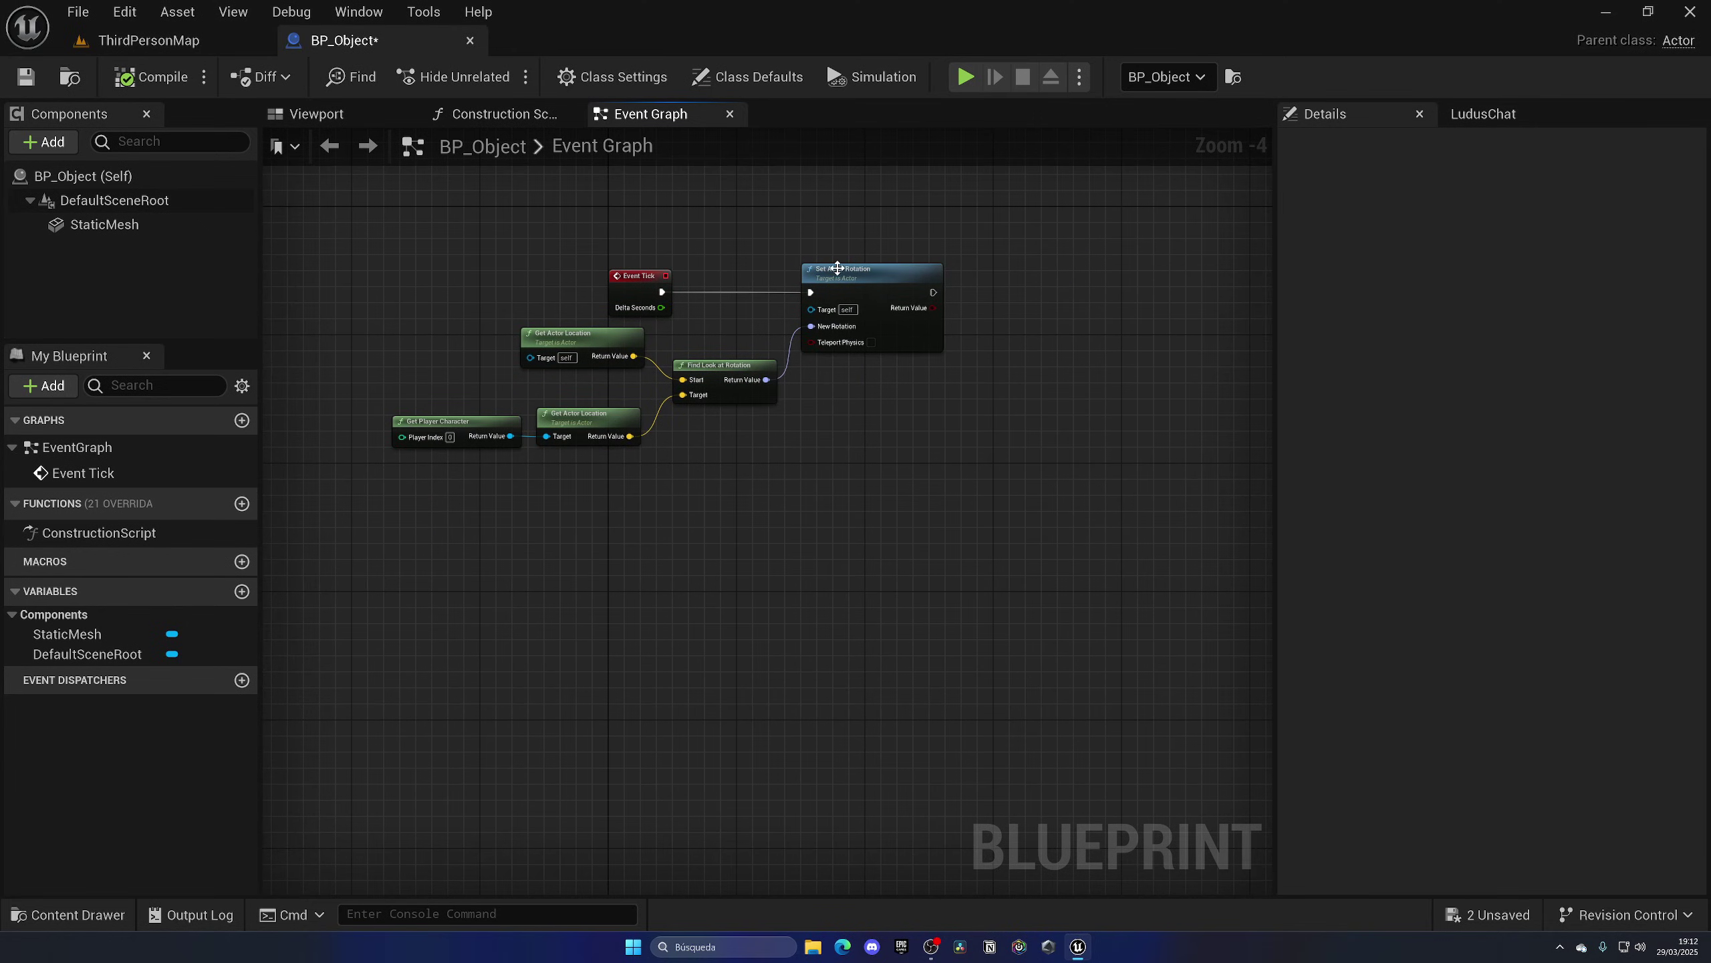
left_click_drag(837, 270, 1156, 269)
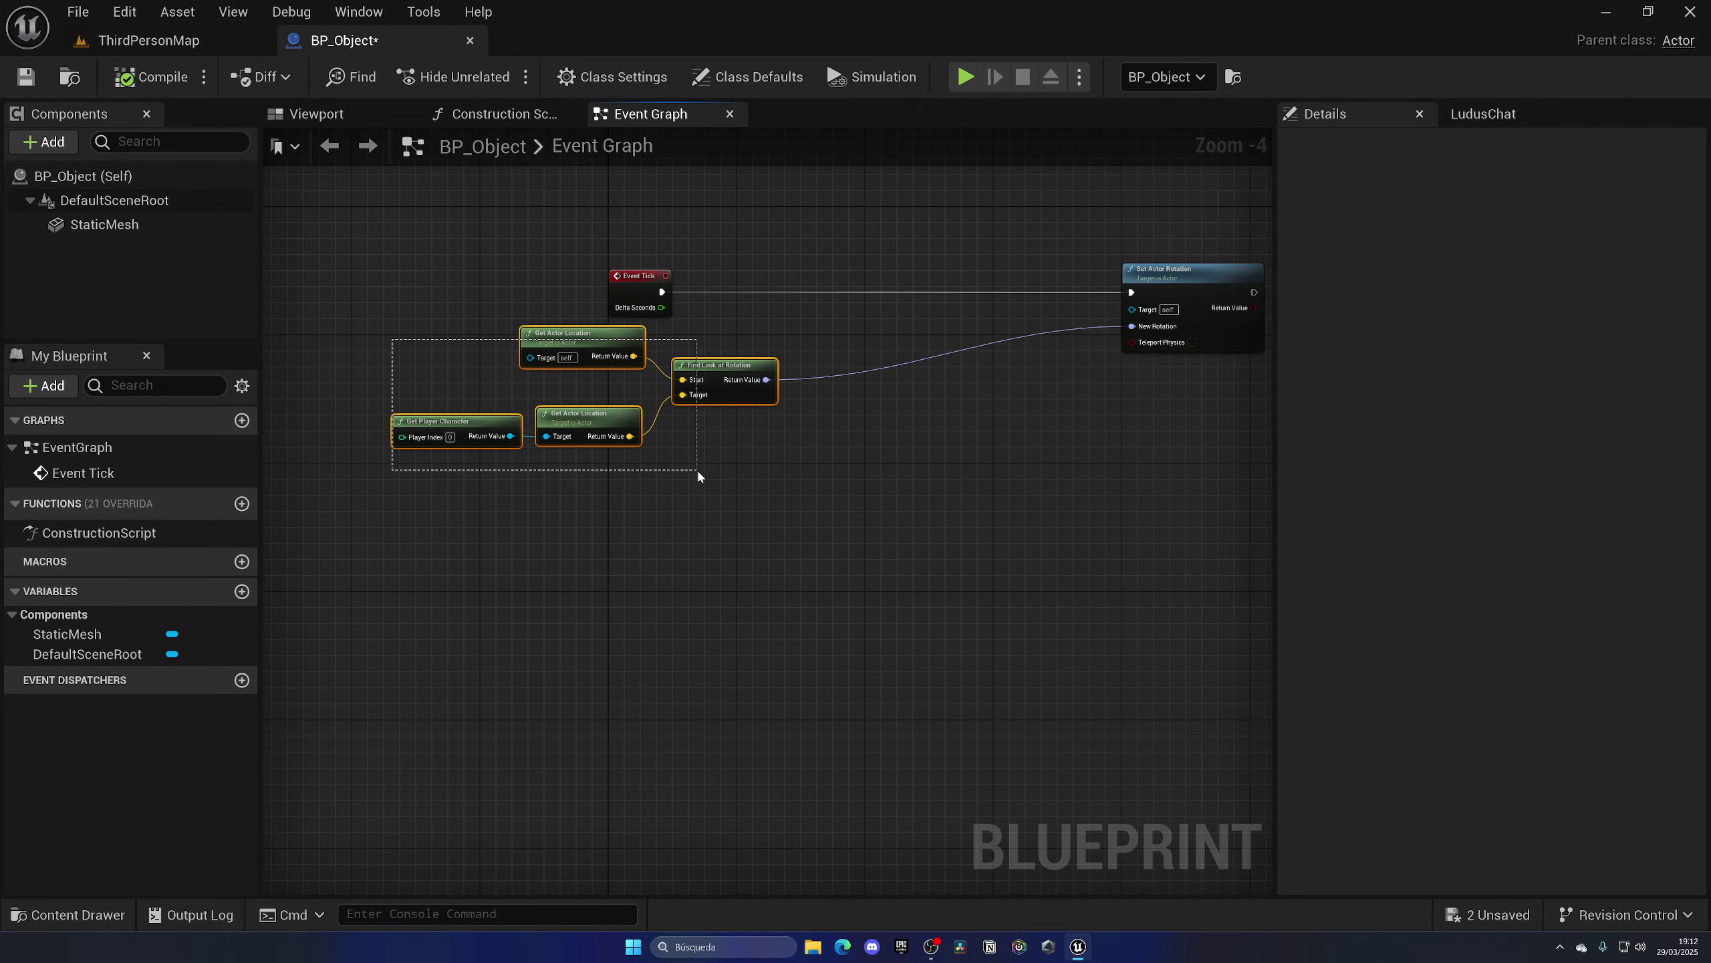
left_click_drag(722, 380, 1004, 388)
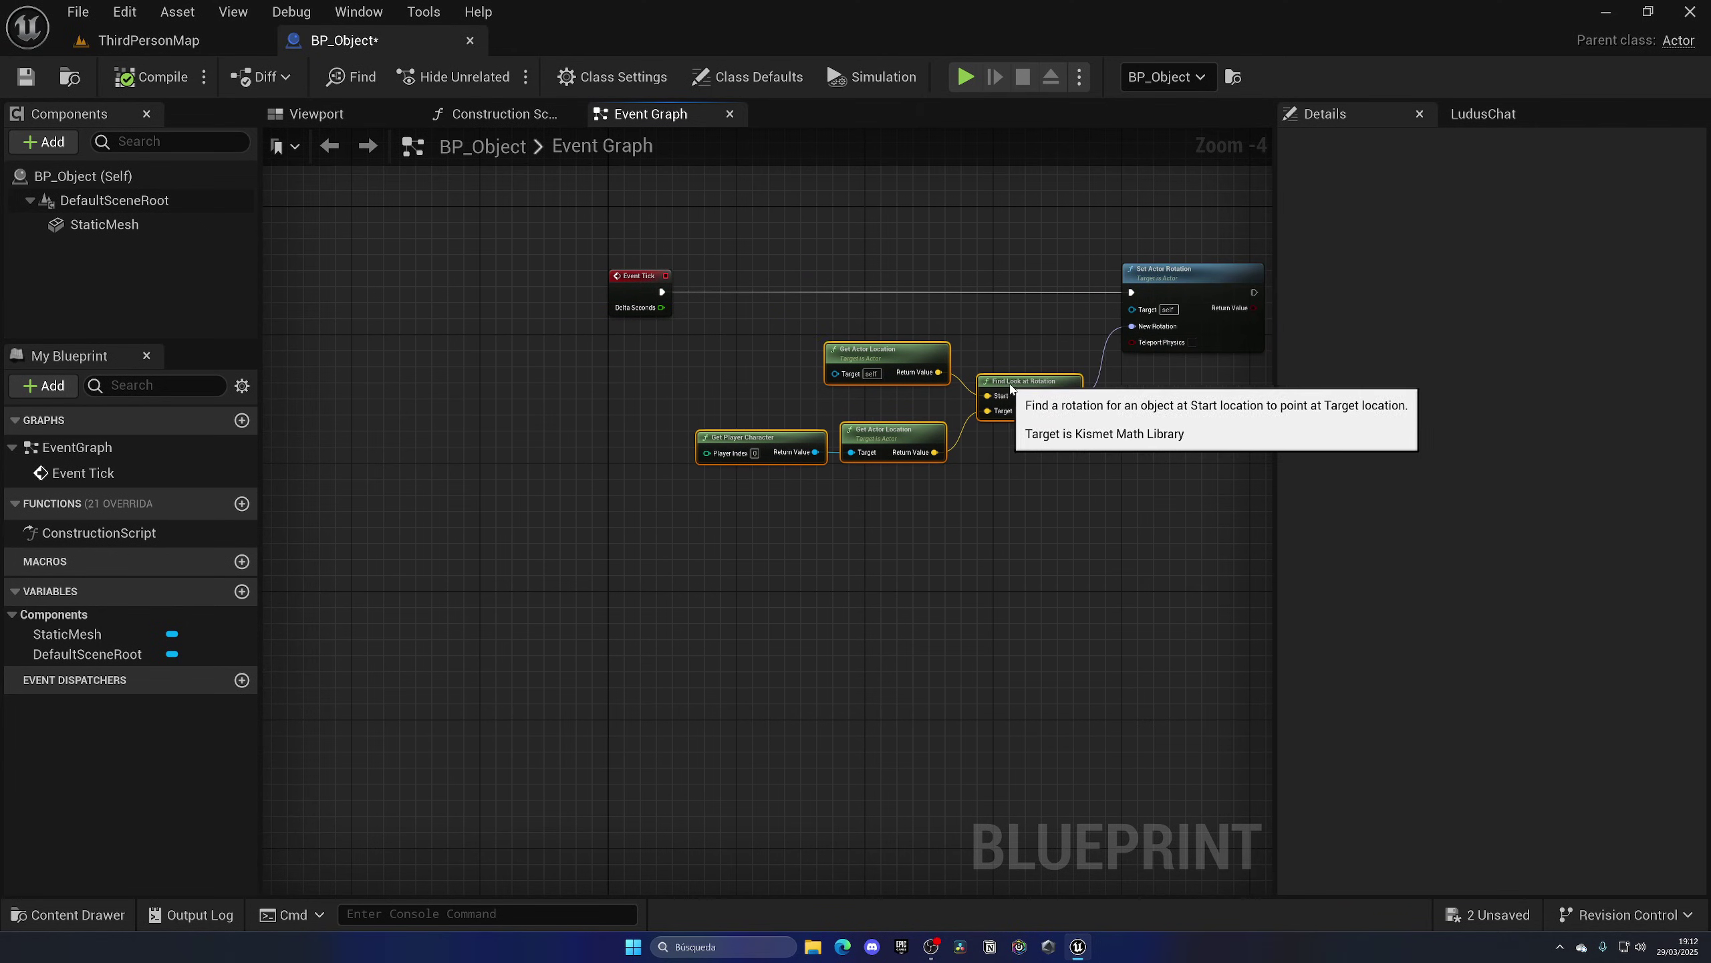
left_click(1008, 446)
scroll(851, 451, "up", 3)
scroll(765, 473, "down", 1)
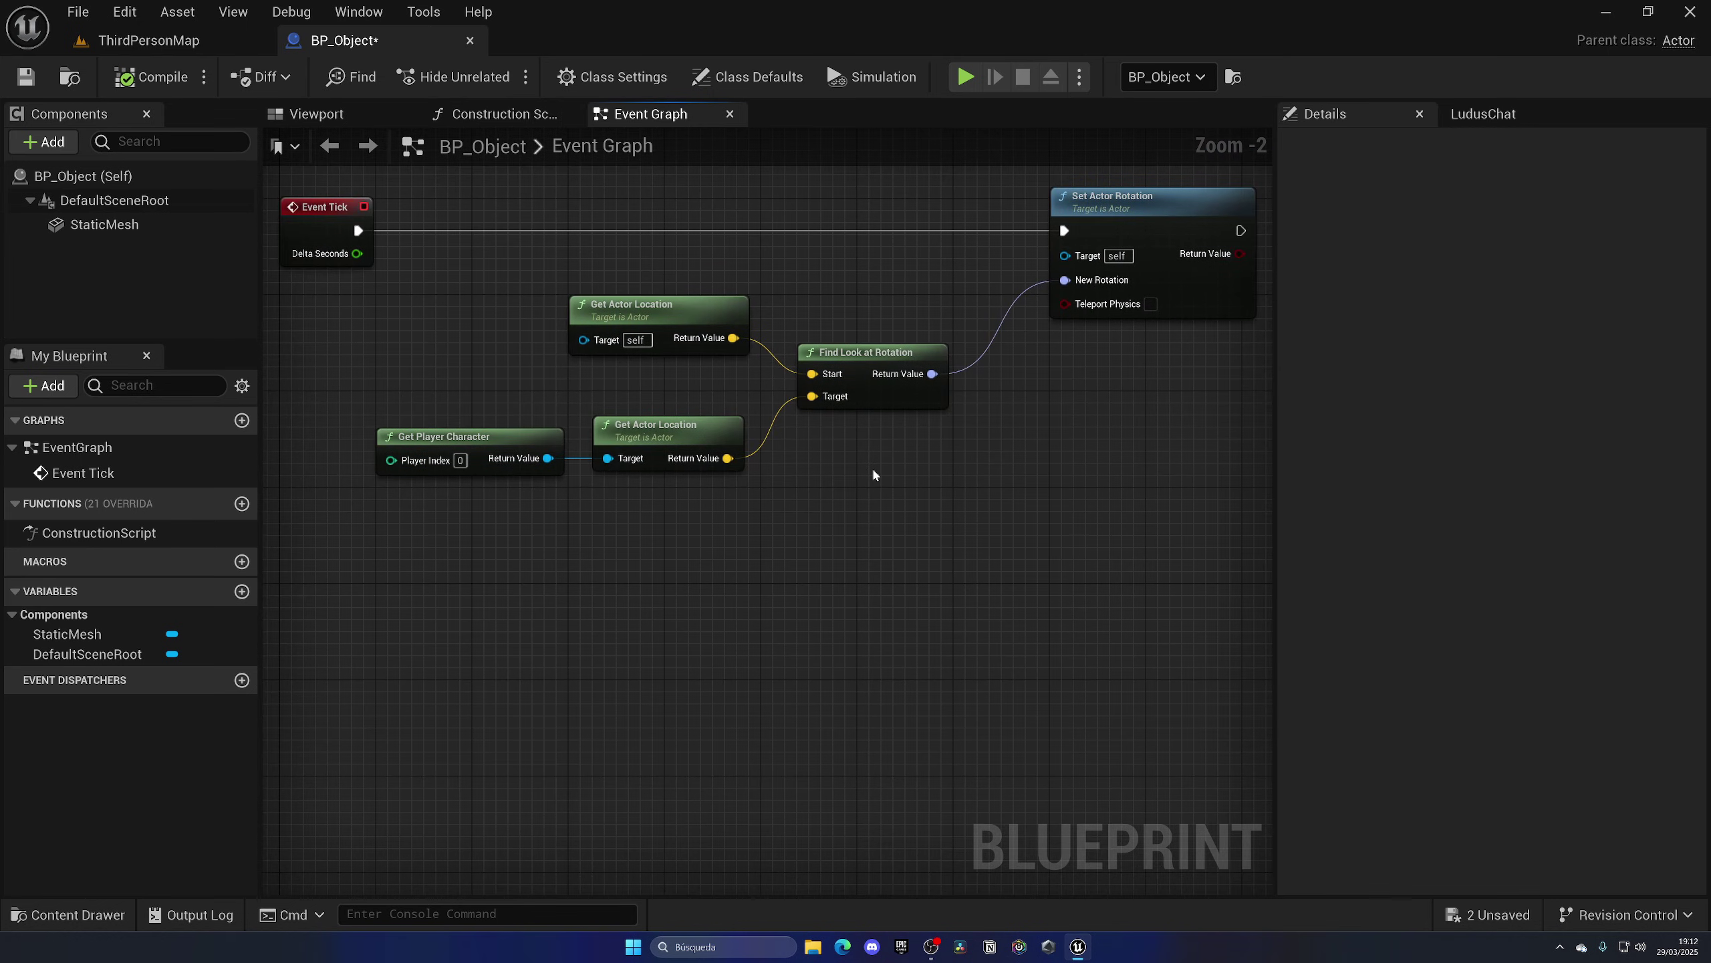
right_click_drag(873, 475, 865, 502)
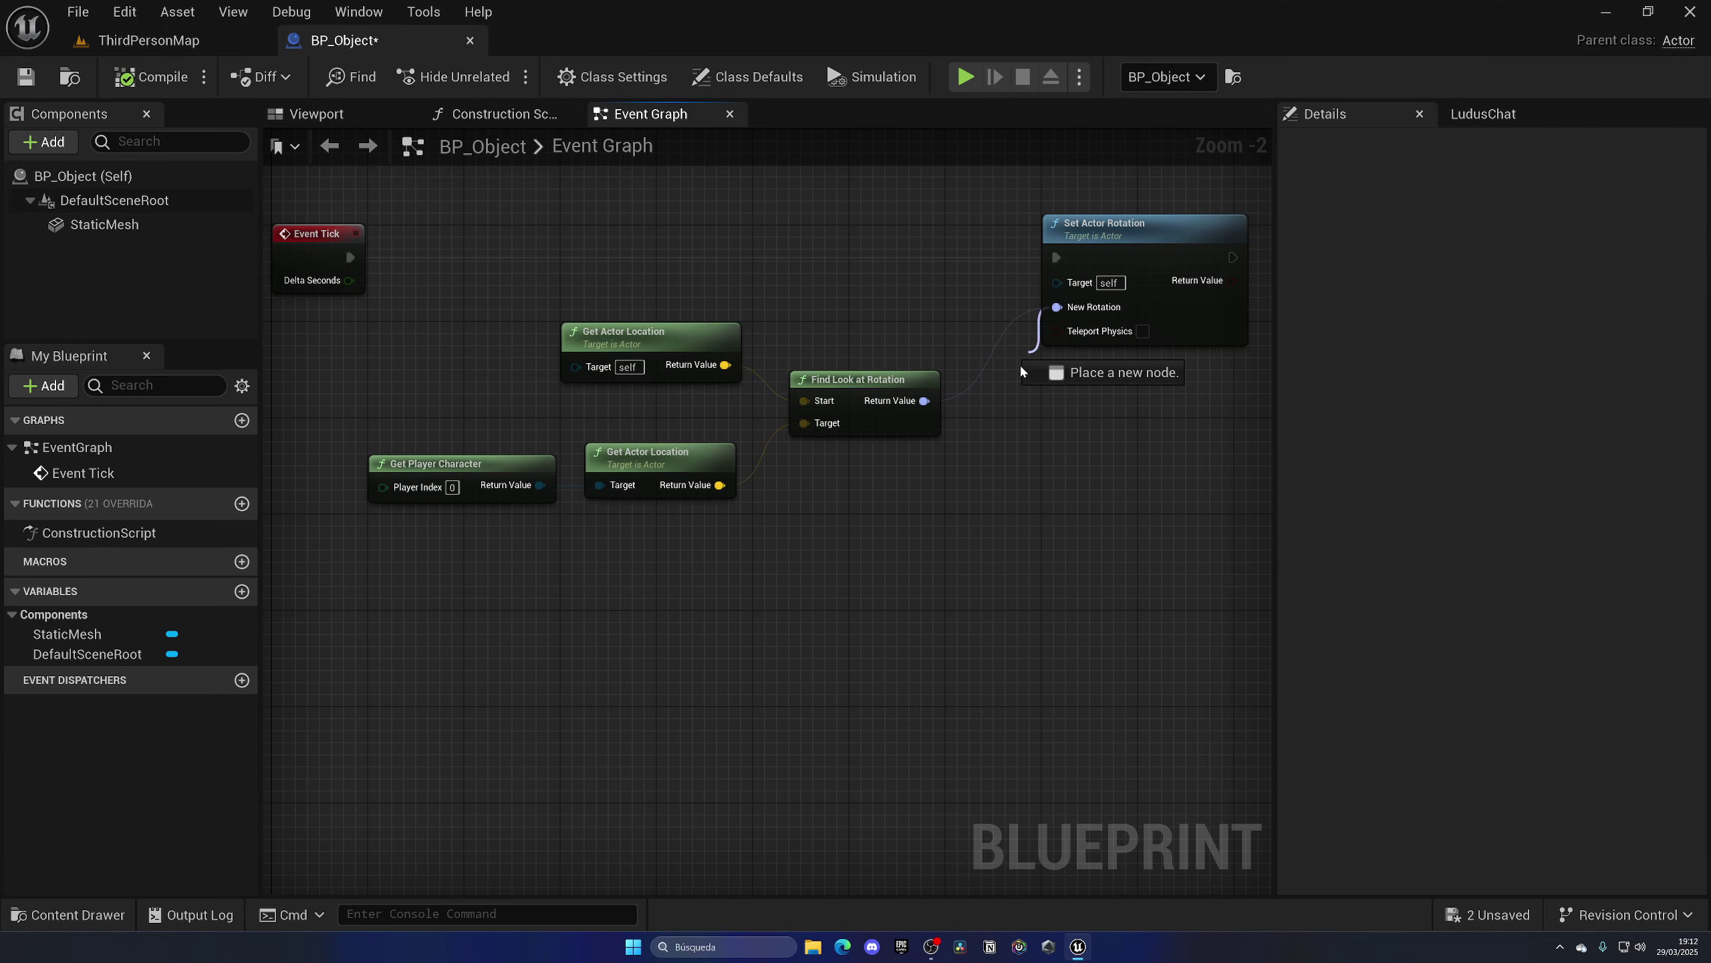
Step: Insert RInterp To before New Rotation, with Find Look at Rotation's result as Target
left_click_drag(1057, 307, 956, 471)
type("terp")
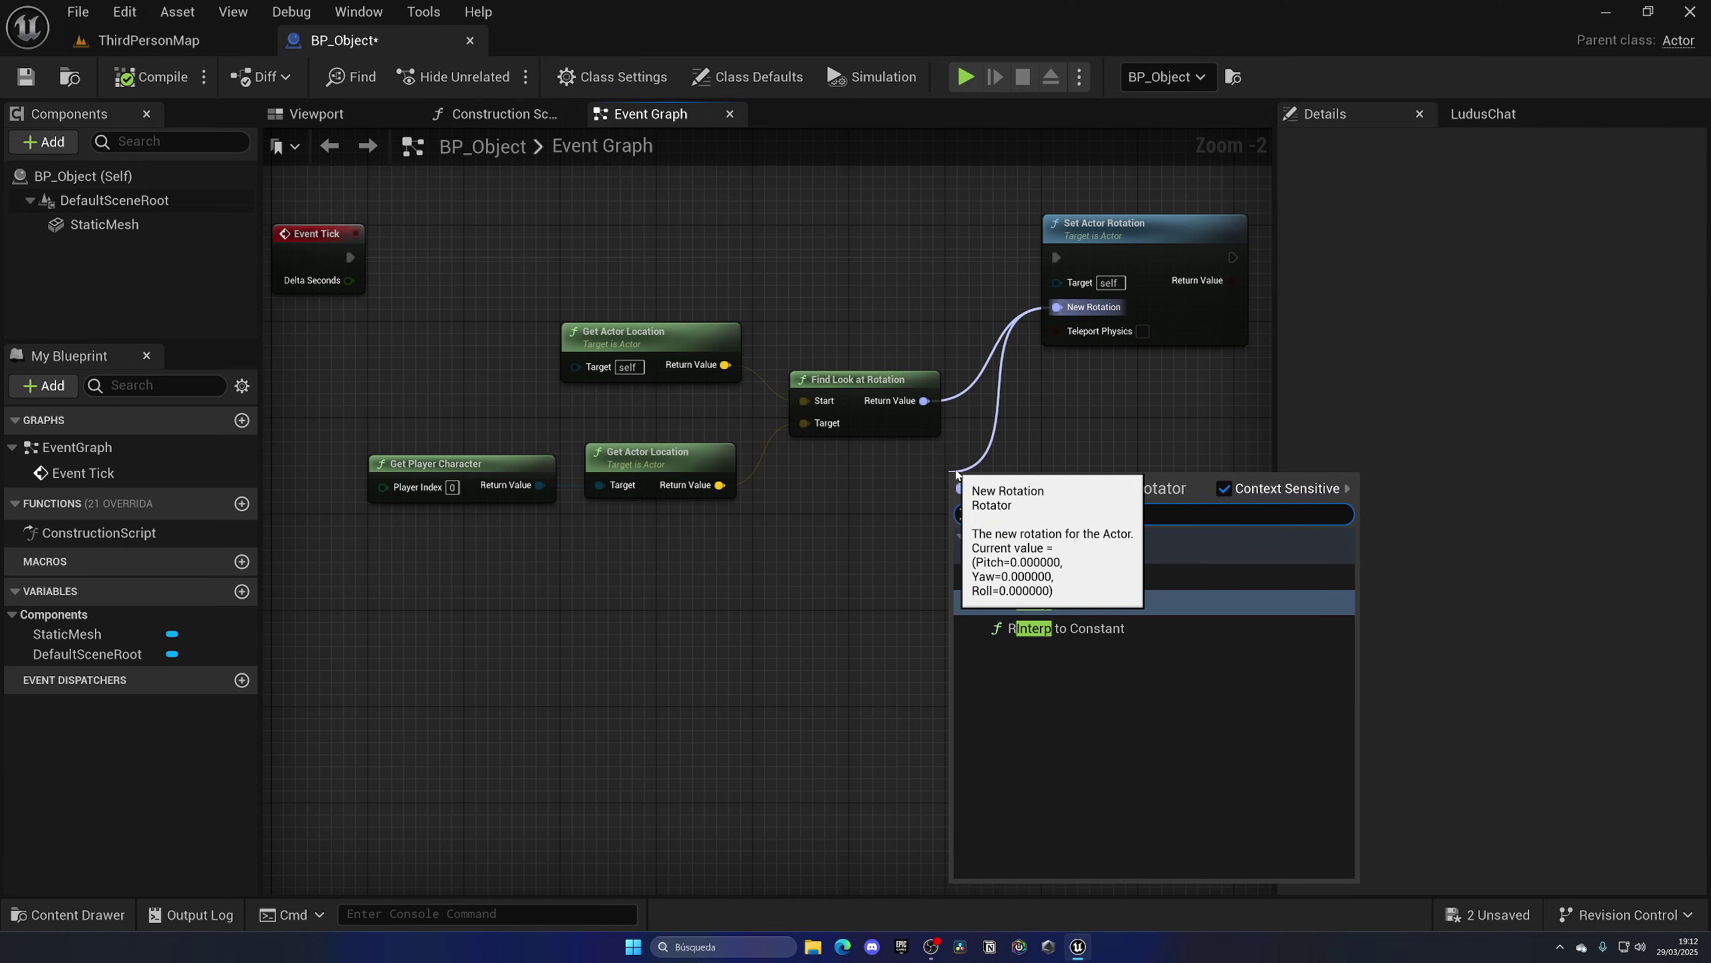
left_click(1056, 604)
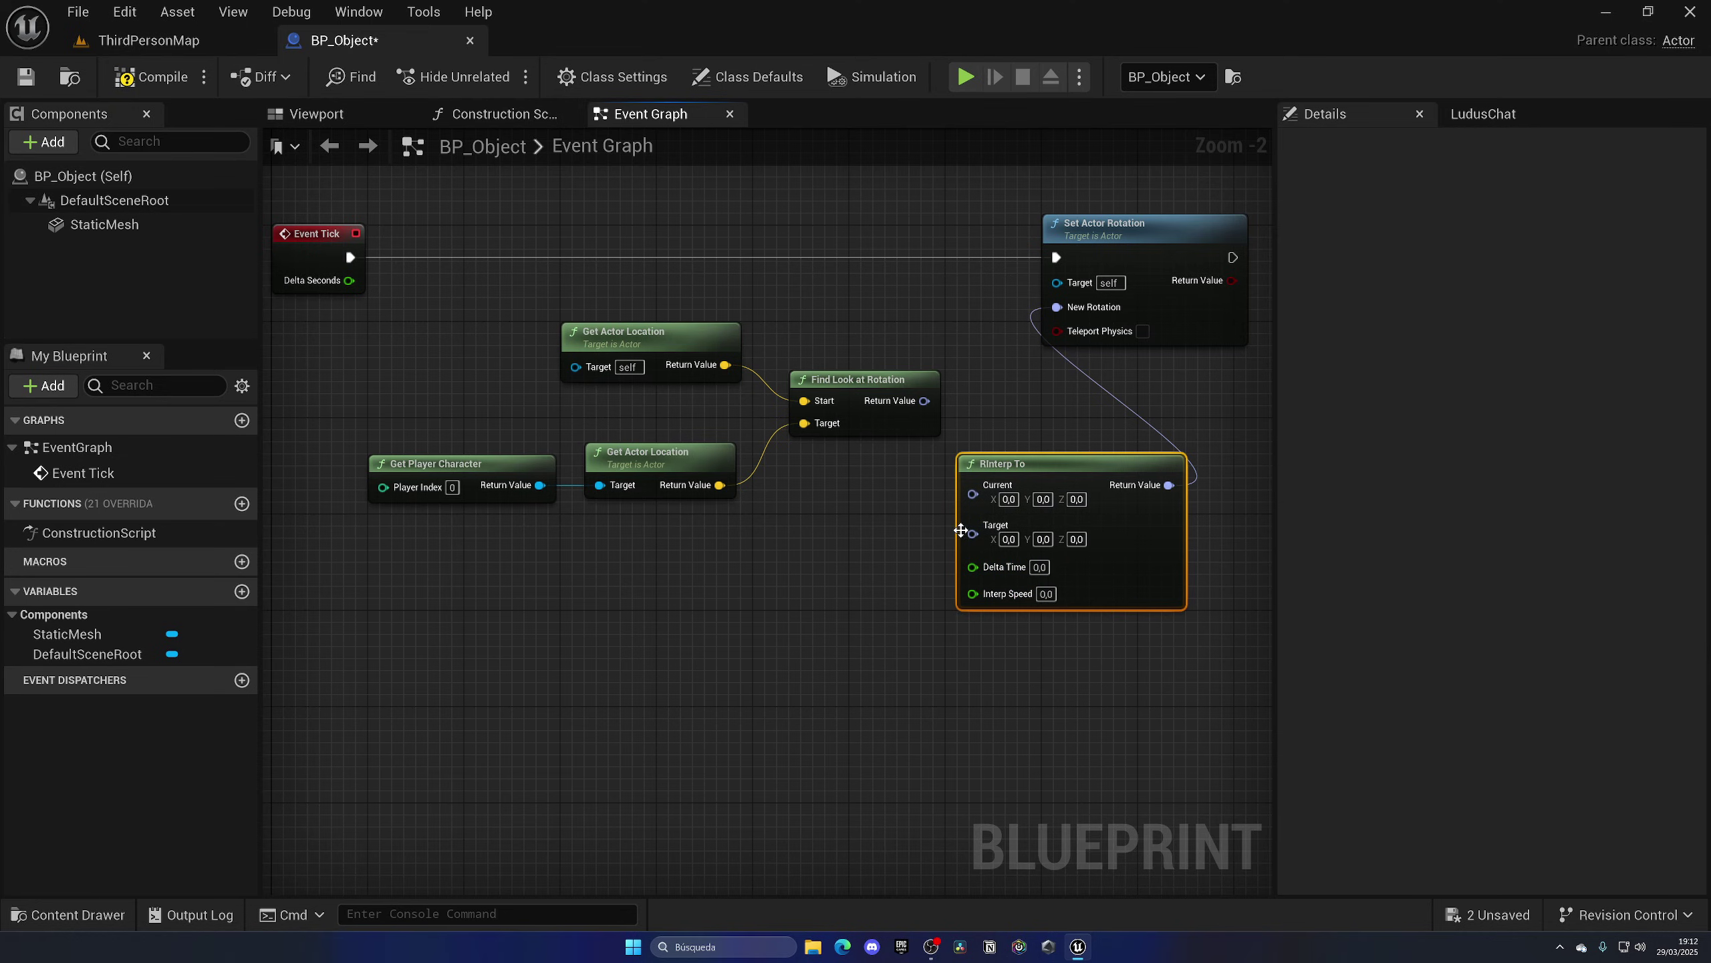
left_click_drag(946, 530, 973, 525)
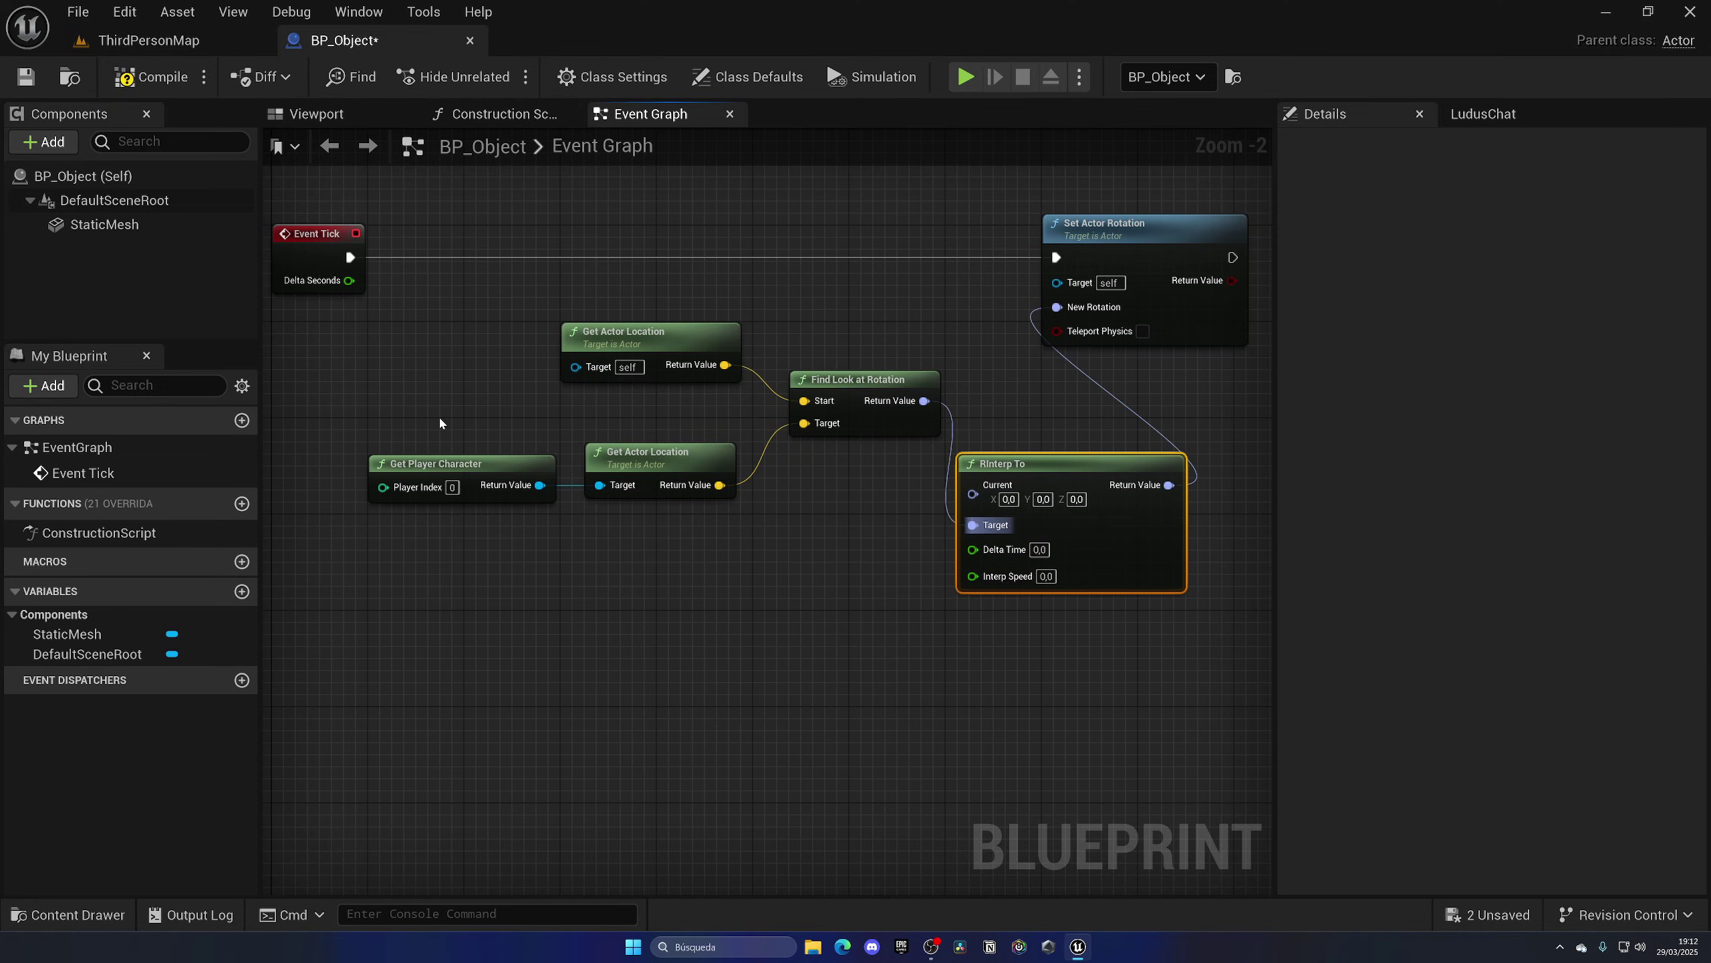
left_click_drag(835, 388, 788, 569)
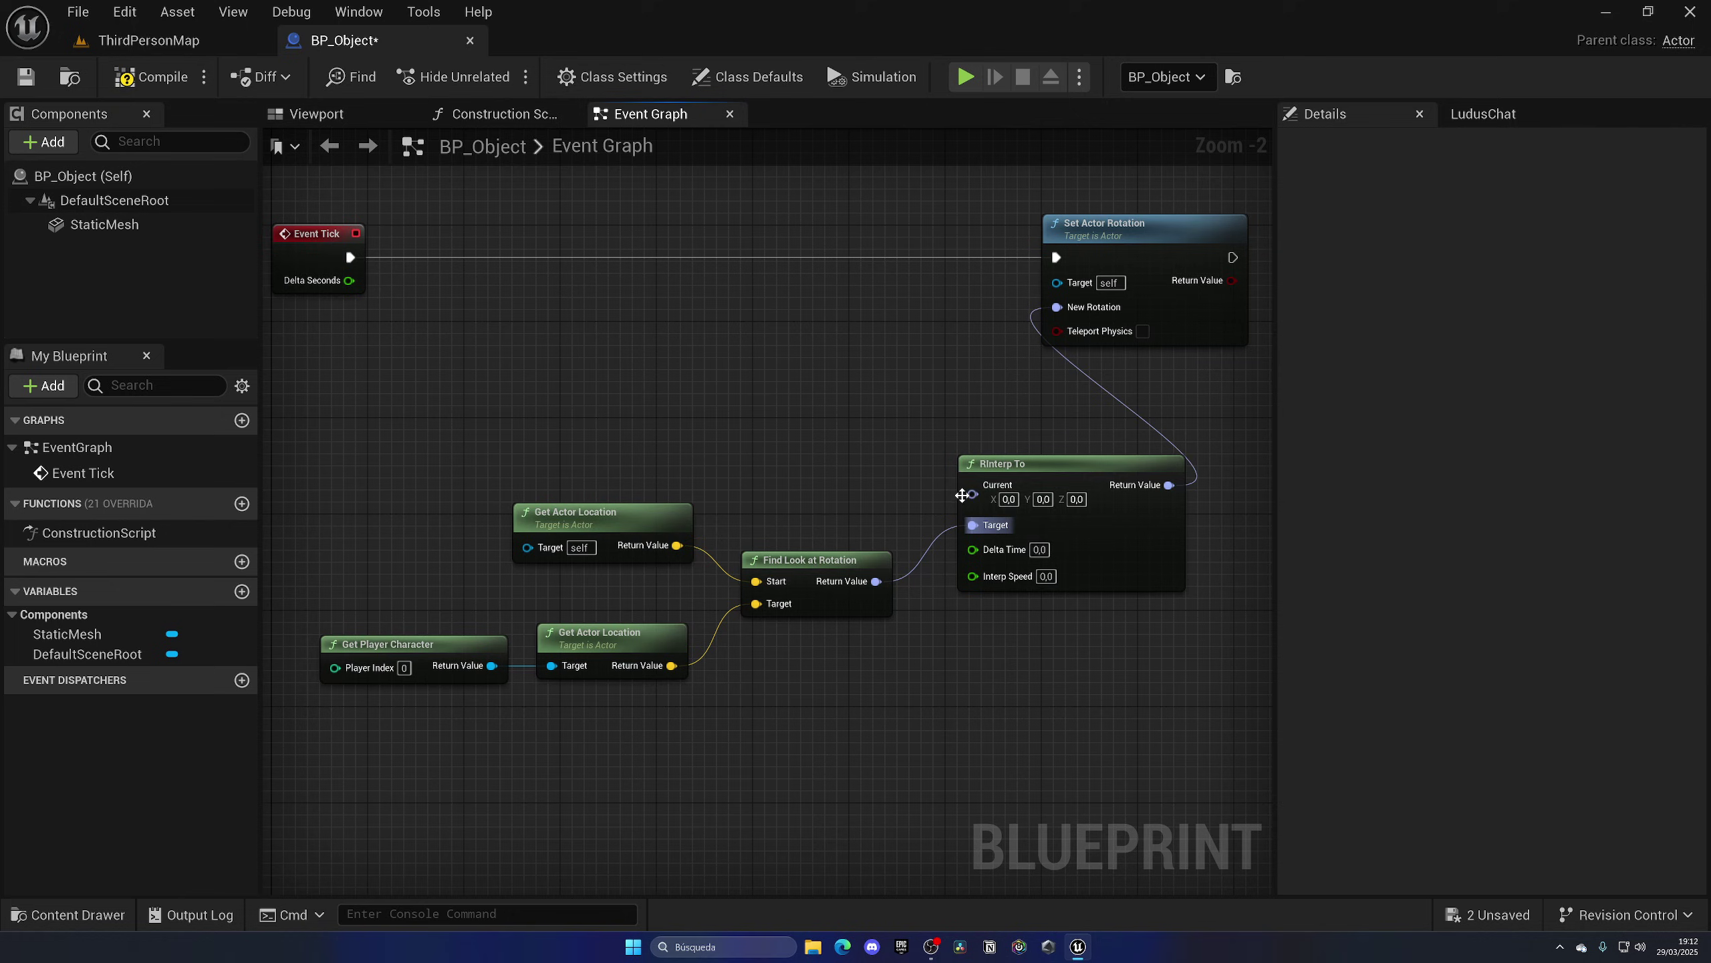
left_click_drag(973, 497, 810, 441)
type("get actor rot")
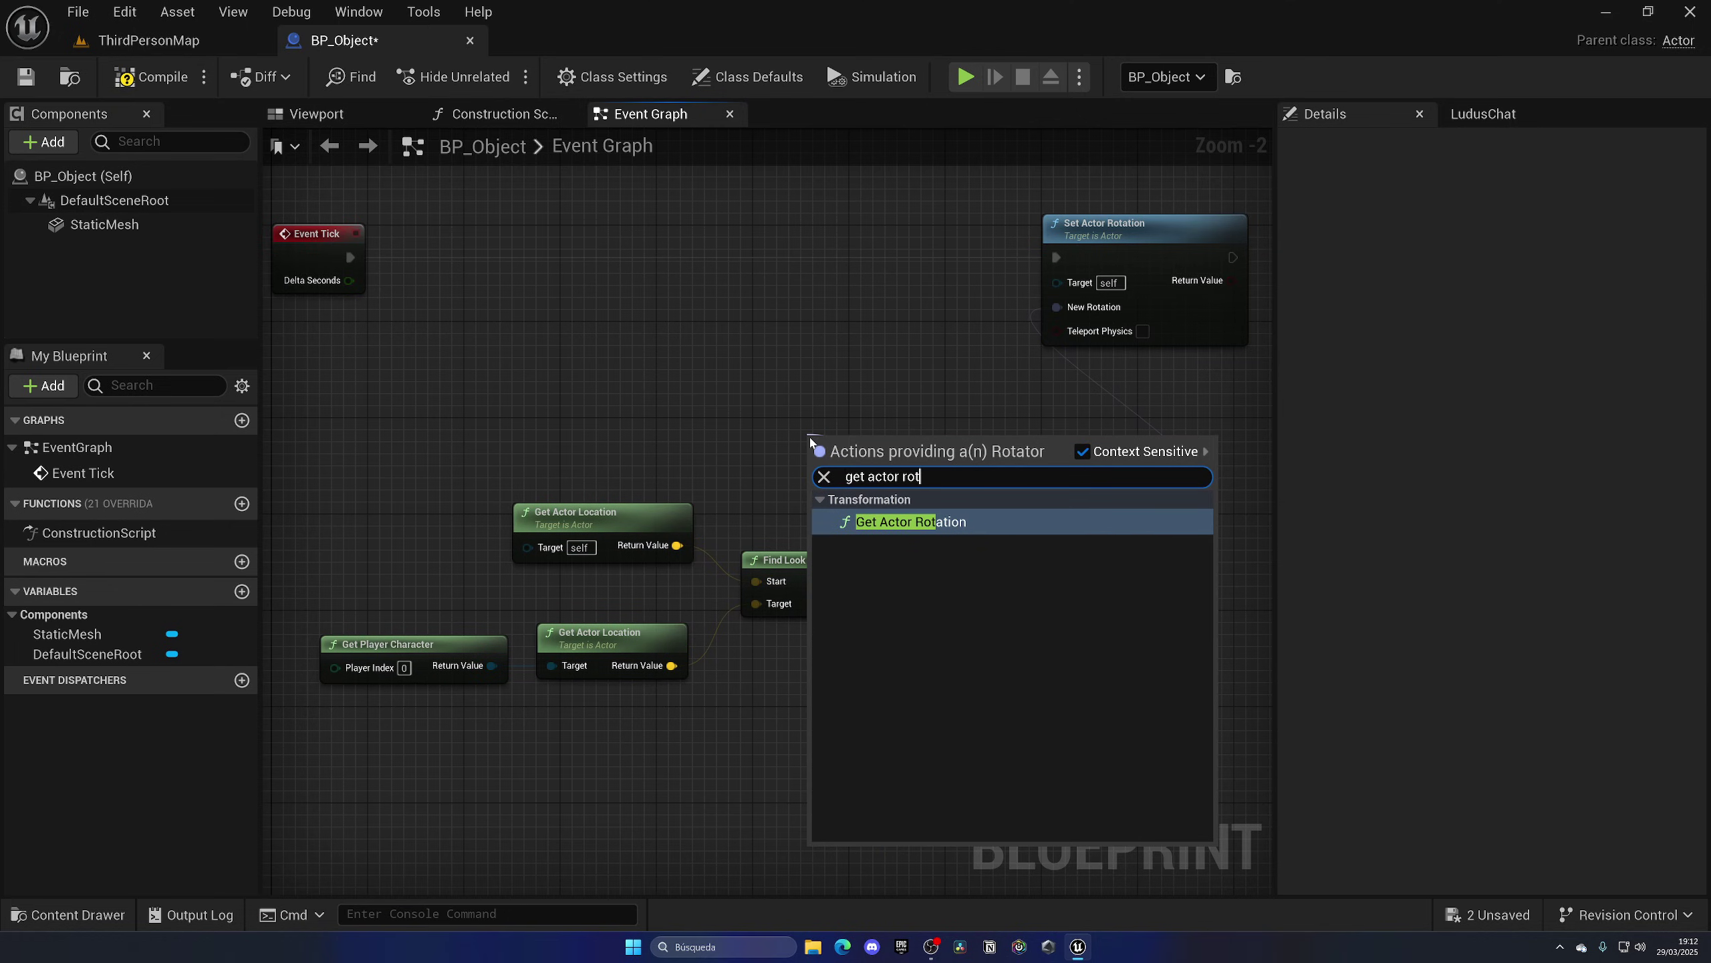
Step: Add Get Actor Rotation as the RInterp To Current input
key("Return")
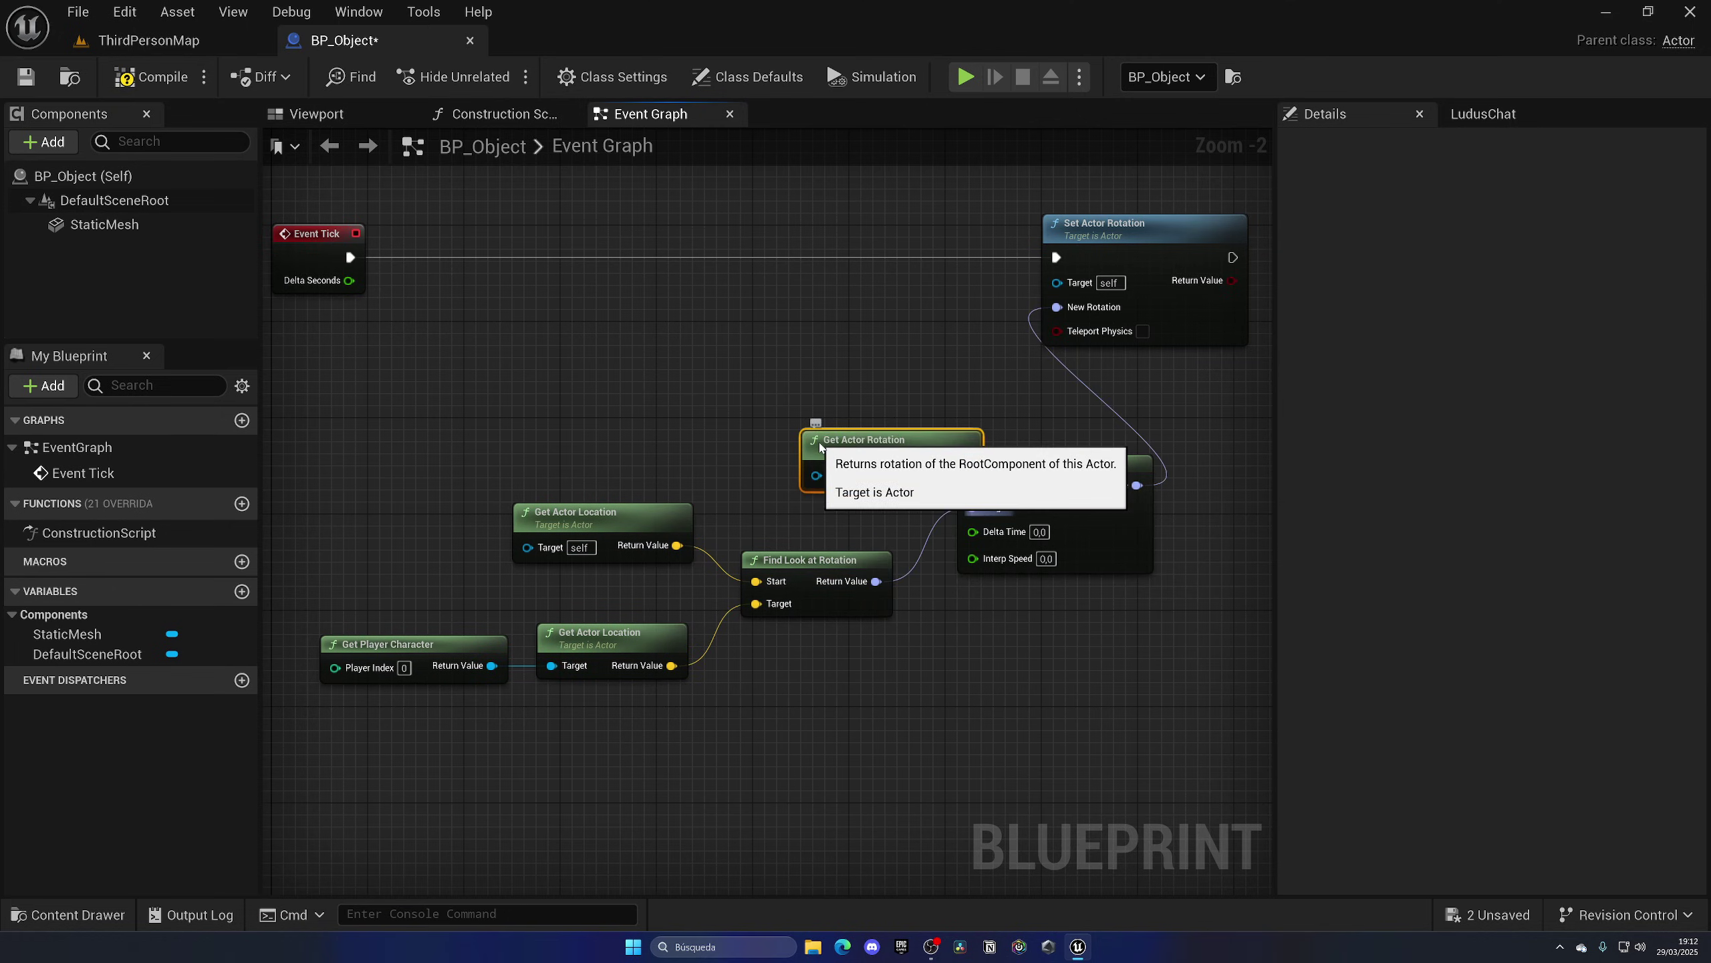
left_click_drag(823, 435, 775, 425)
left_click(836, 531)
right_click_drag(836, 531, 737, 502)
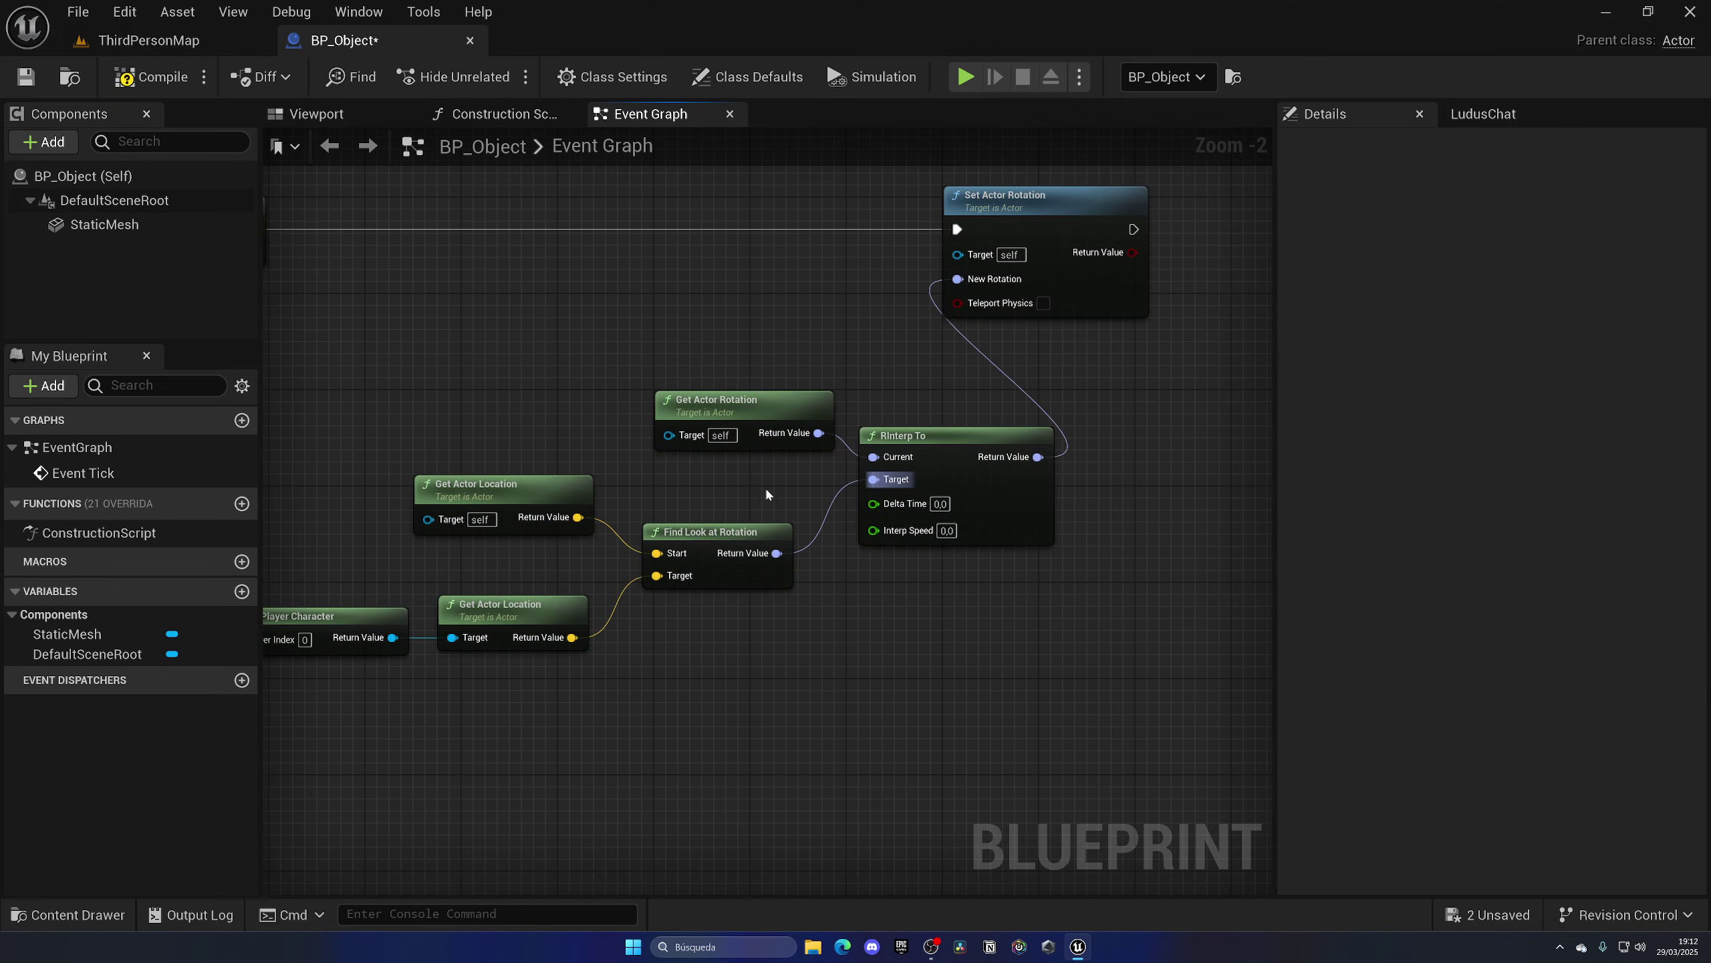
left_click(940, 503)
right_click_drag(908, 598, 1208, 642)
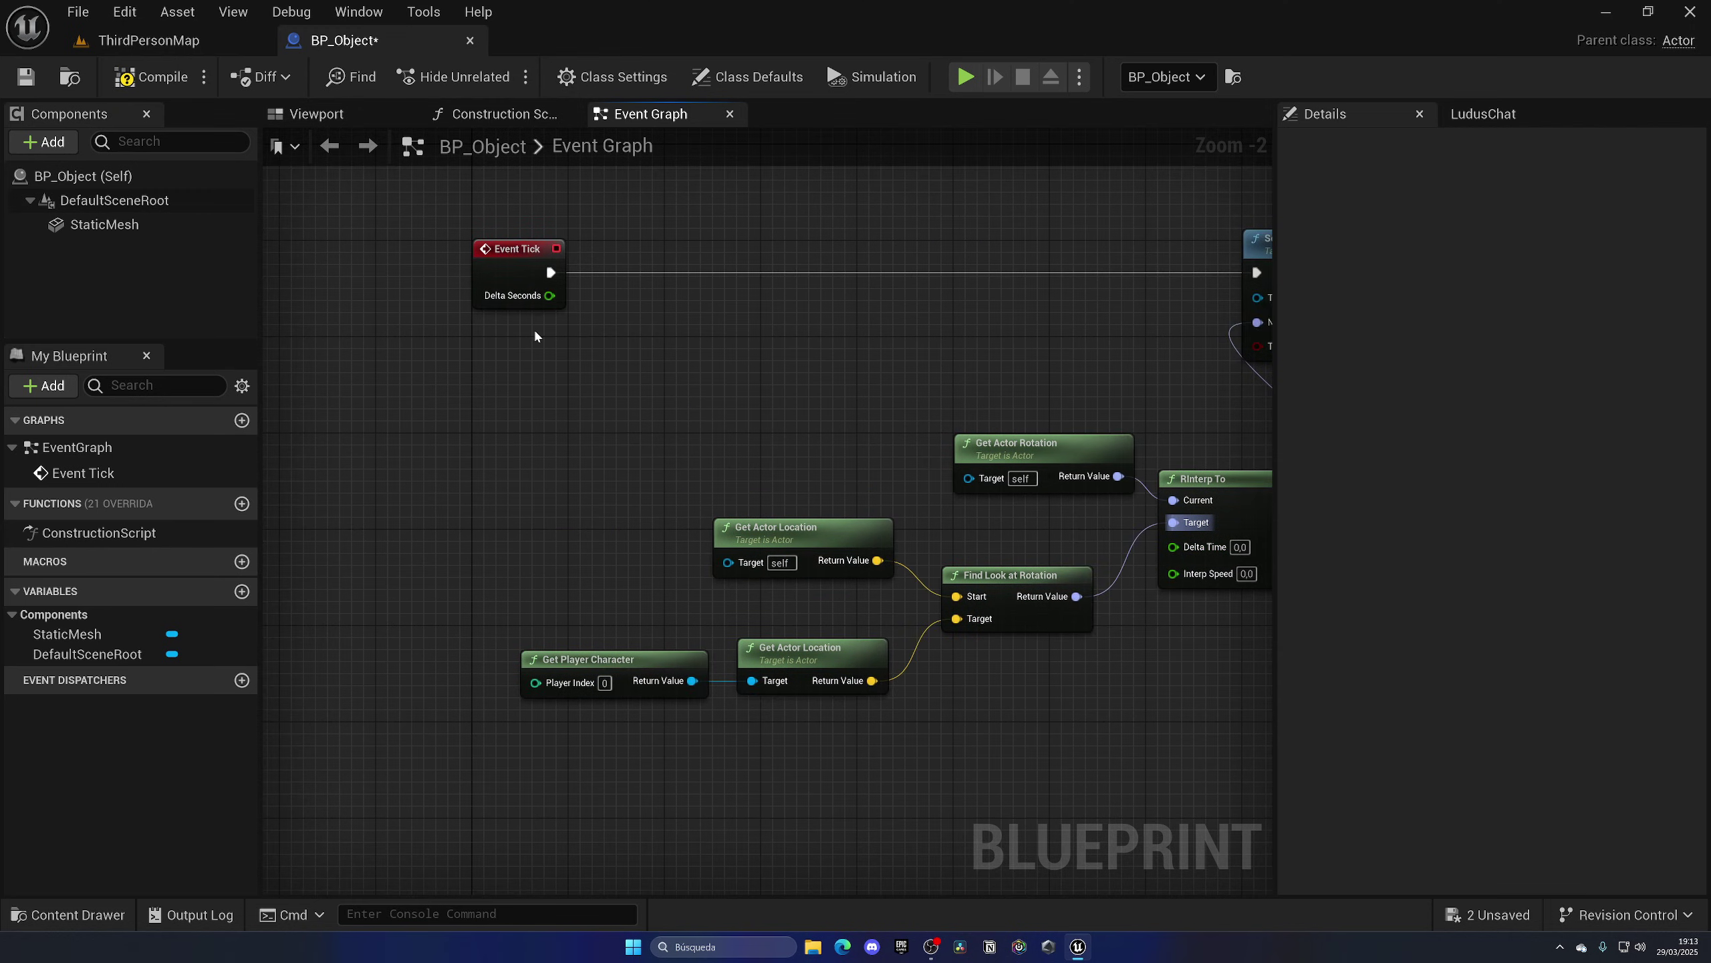
Step: Wire Event Tick's Delta Seconds into Delta Time through two reroute points
left_click_drag(550, 296, 1065, 457)
left_click_drag(1182, 549, 1182, 549)
double_click(1078, 526)
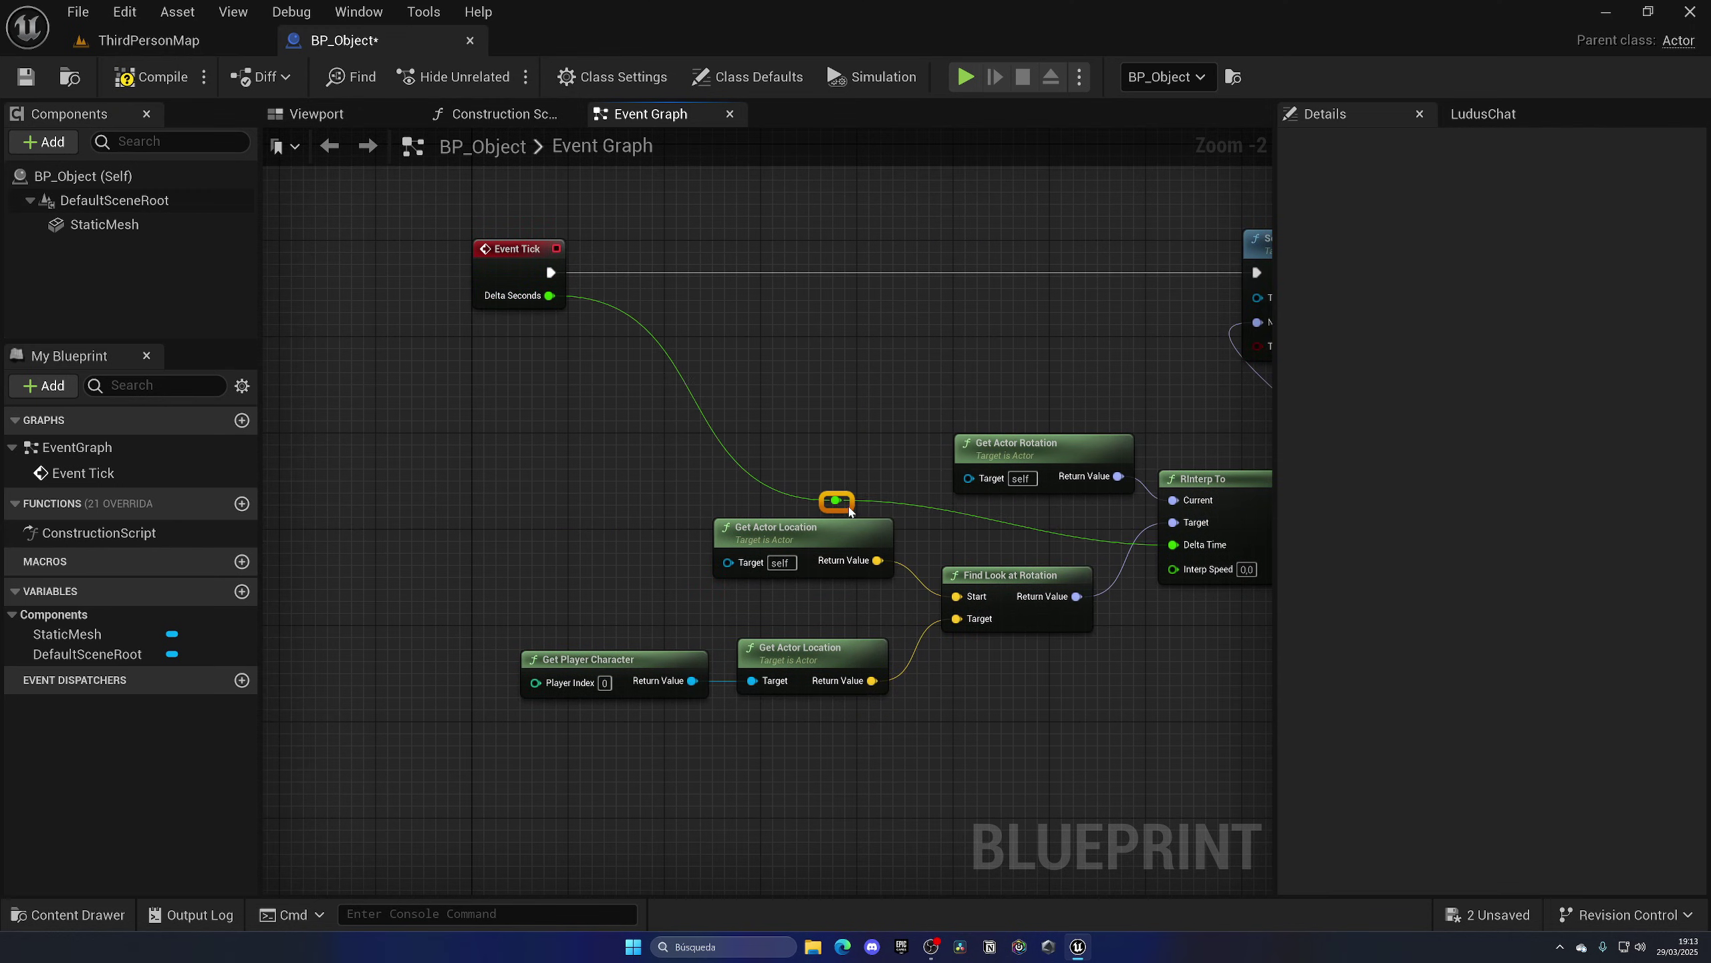
double_click(923, 493)
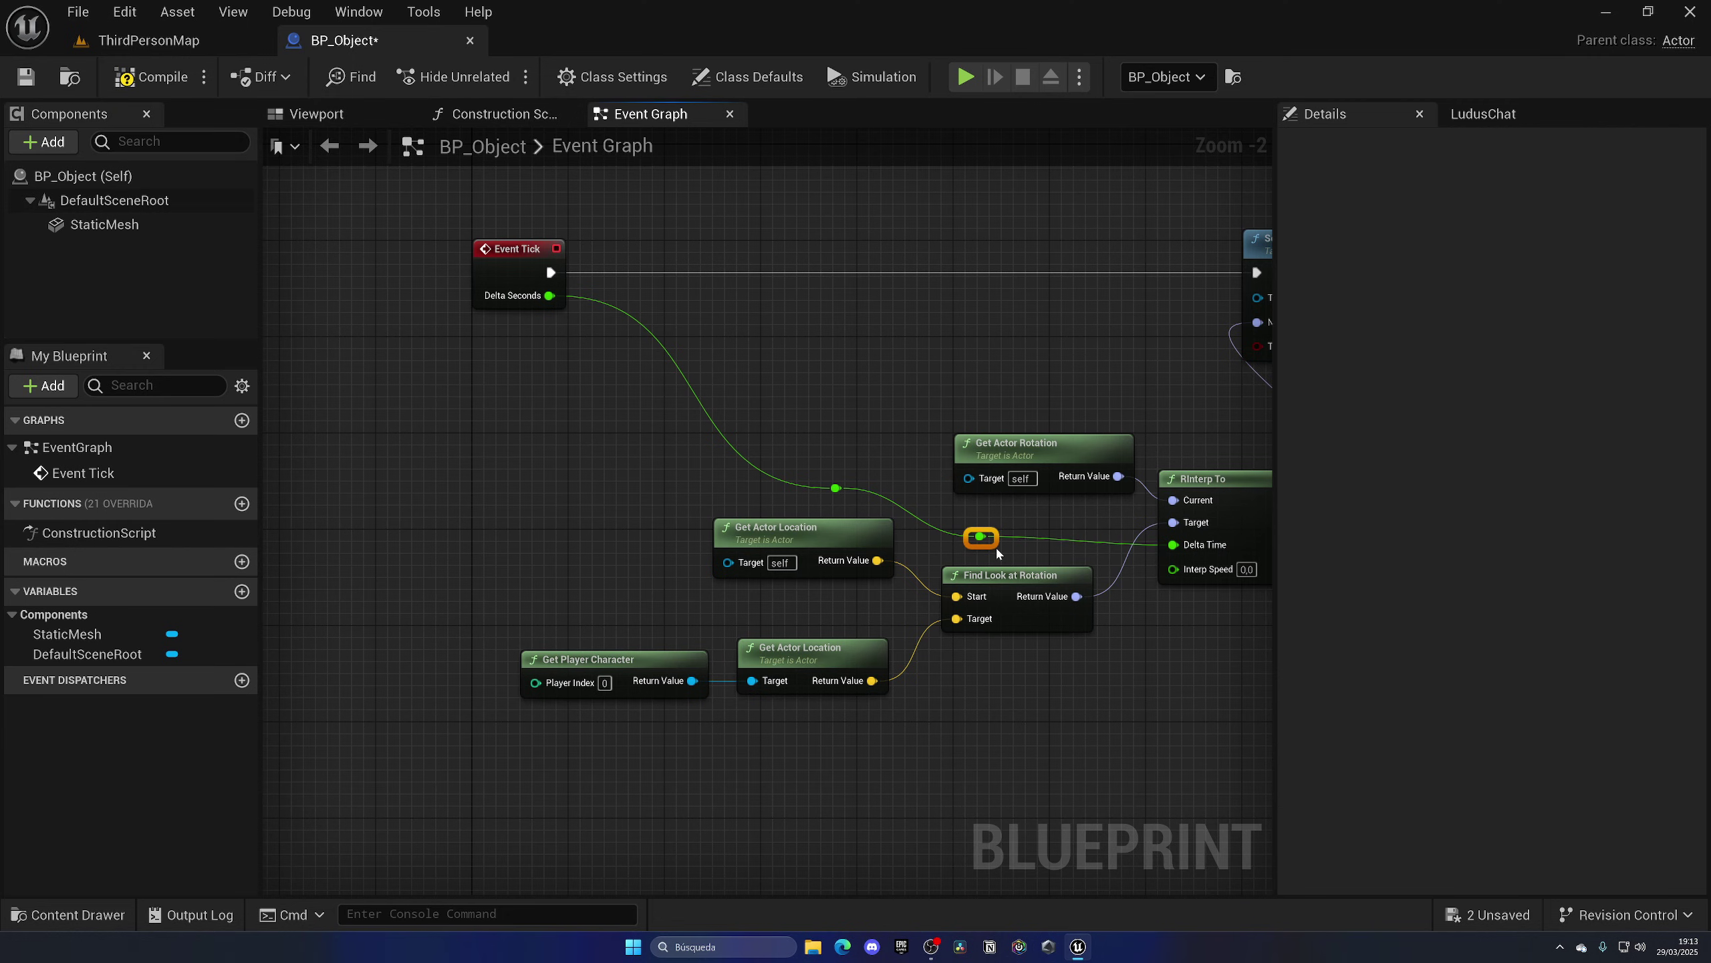
left_click(1021, 519)
right_click_drag(1020, 520, 863, 512)
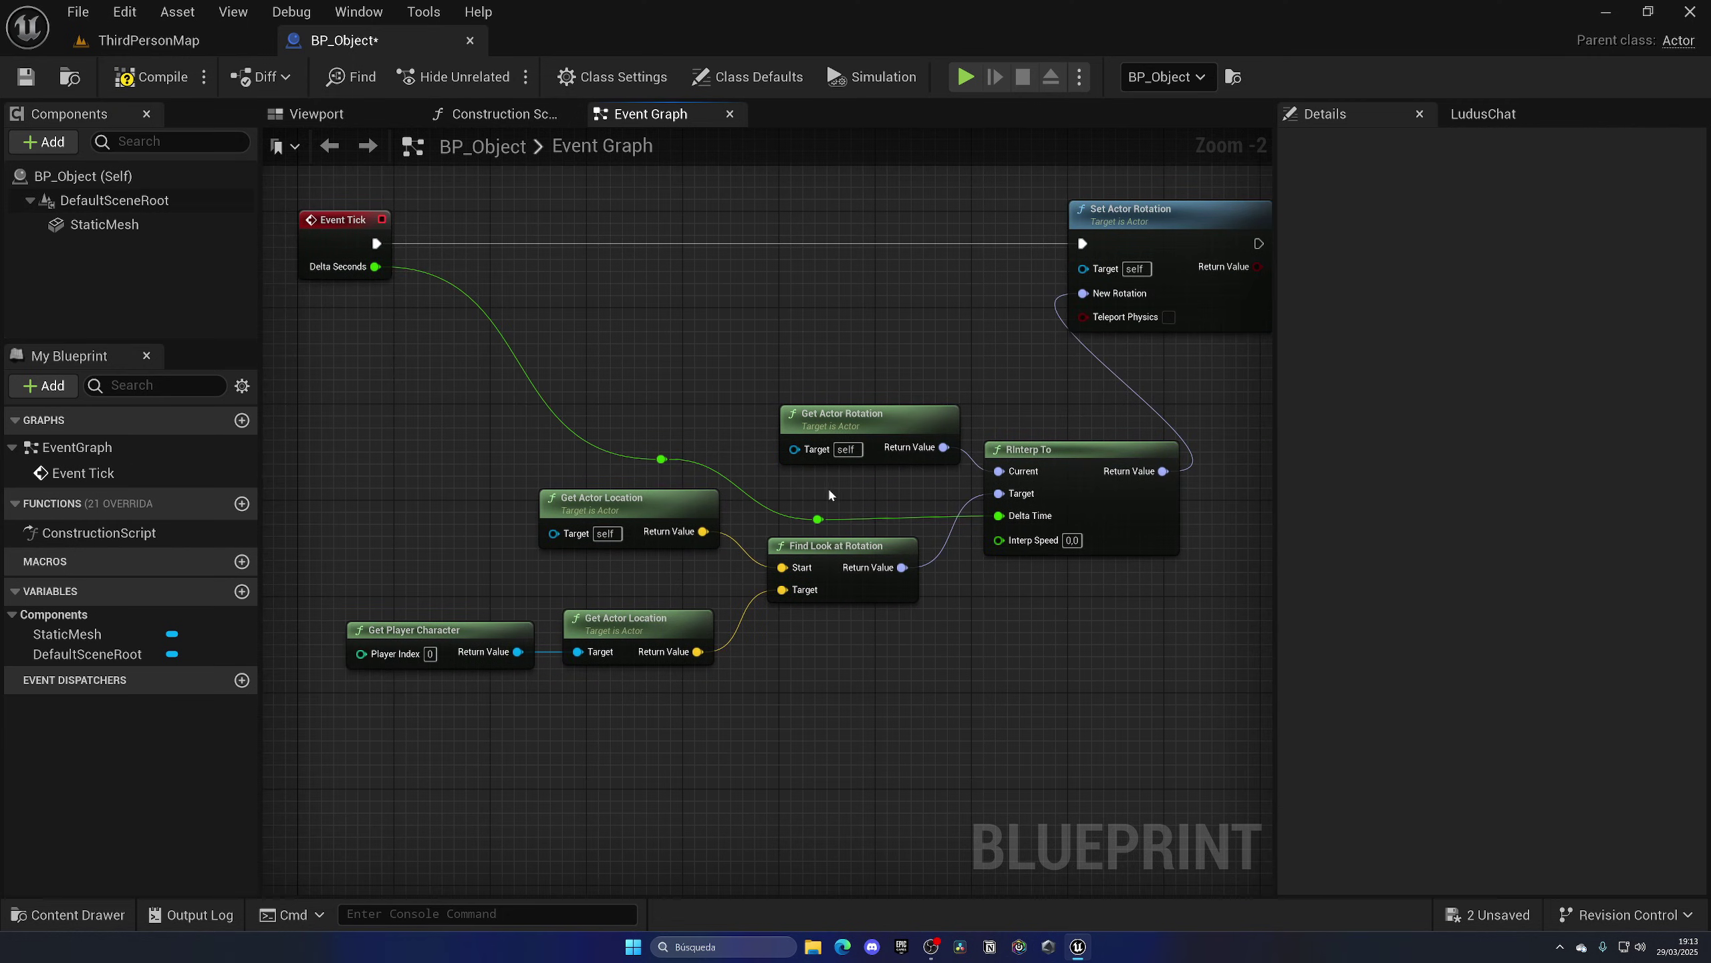
right_click_drag(1004, 584, 917, 580)
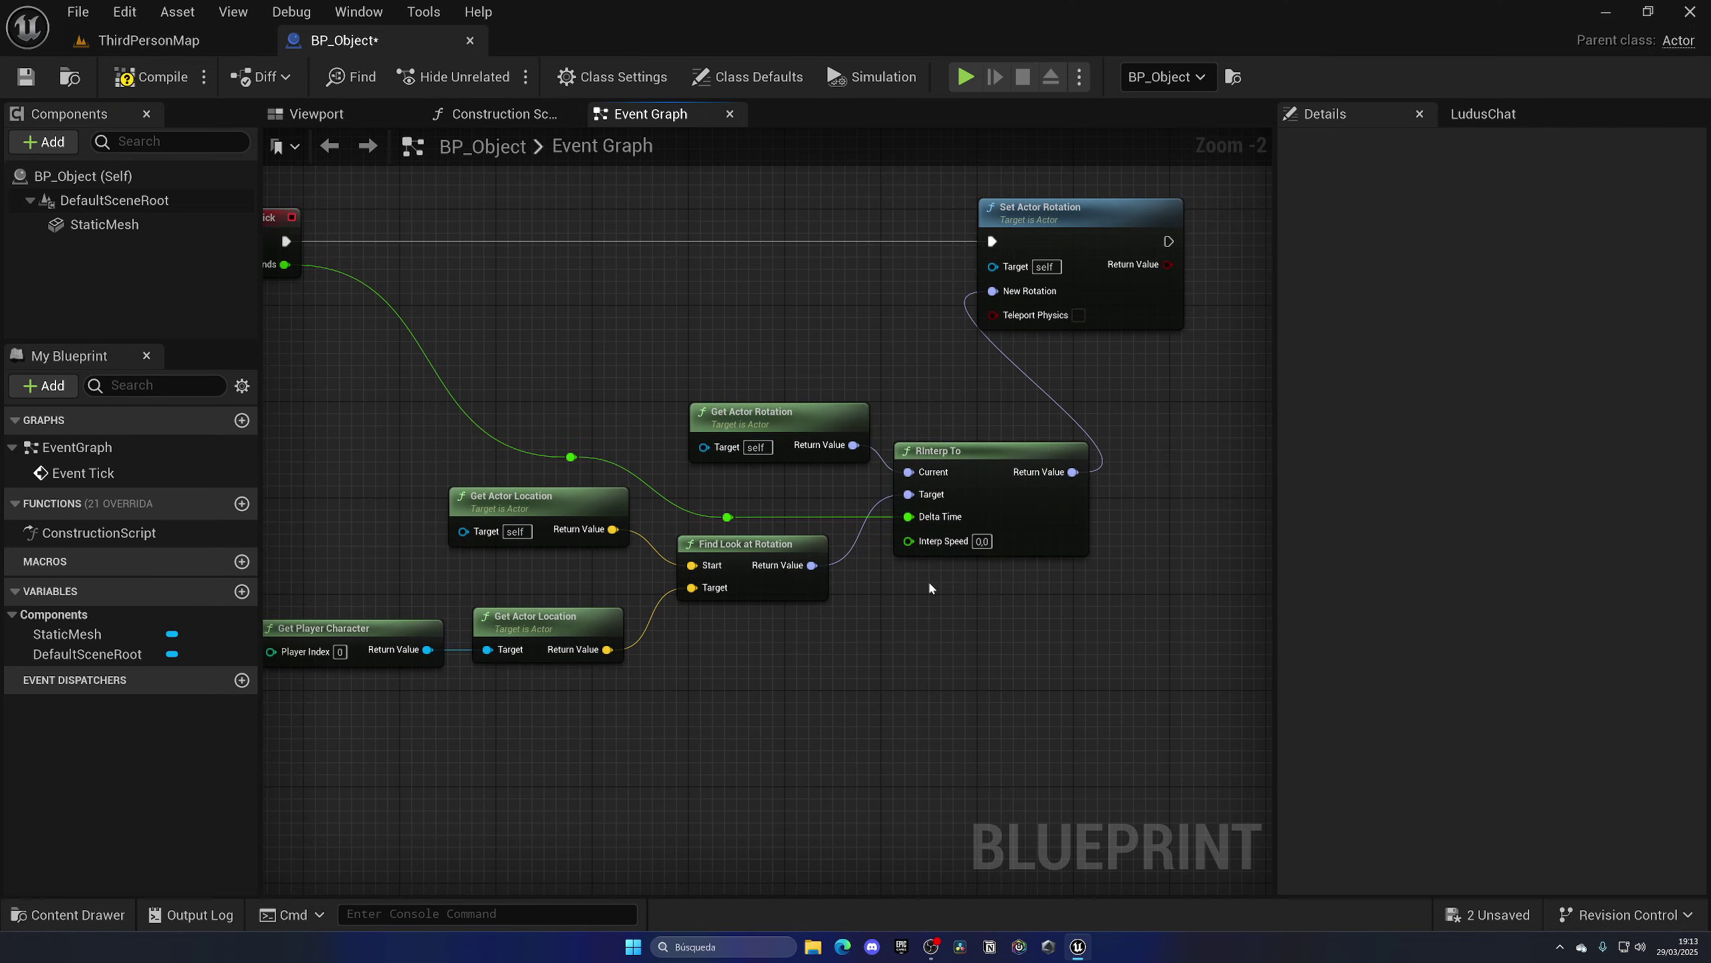
Step: Enter 1 as RInterp To's Interp Speed, then return to ThirdPersonMap
left_click(982, 543)
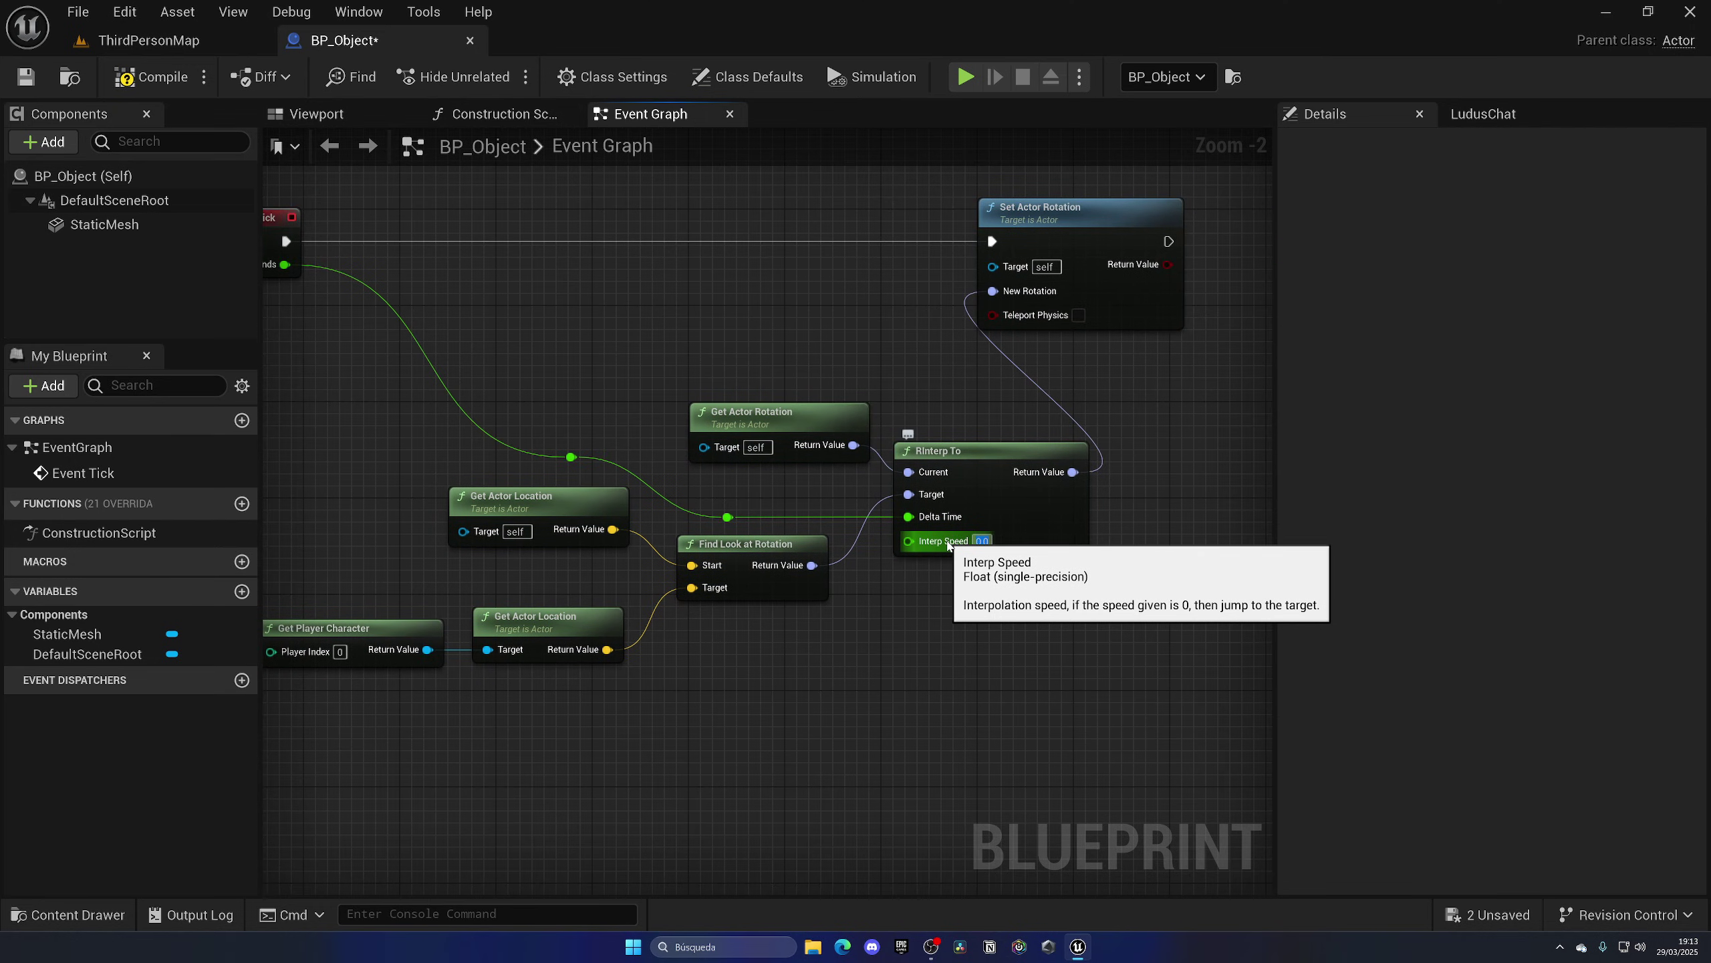
type("0,3")
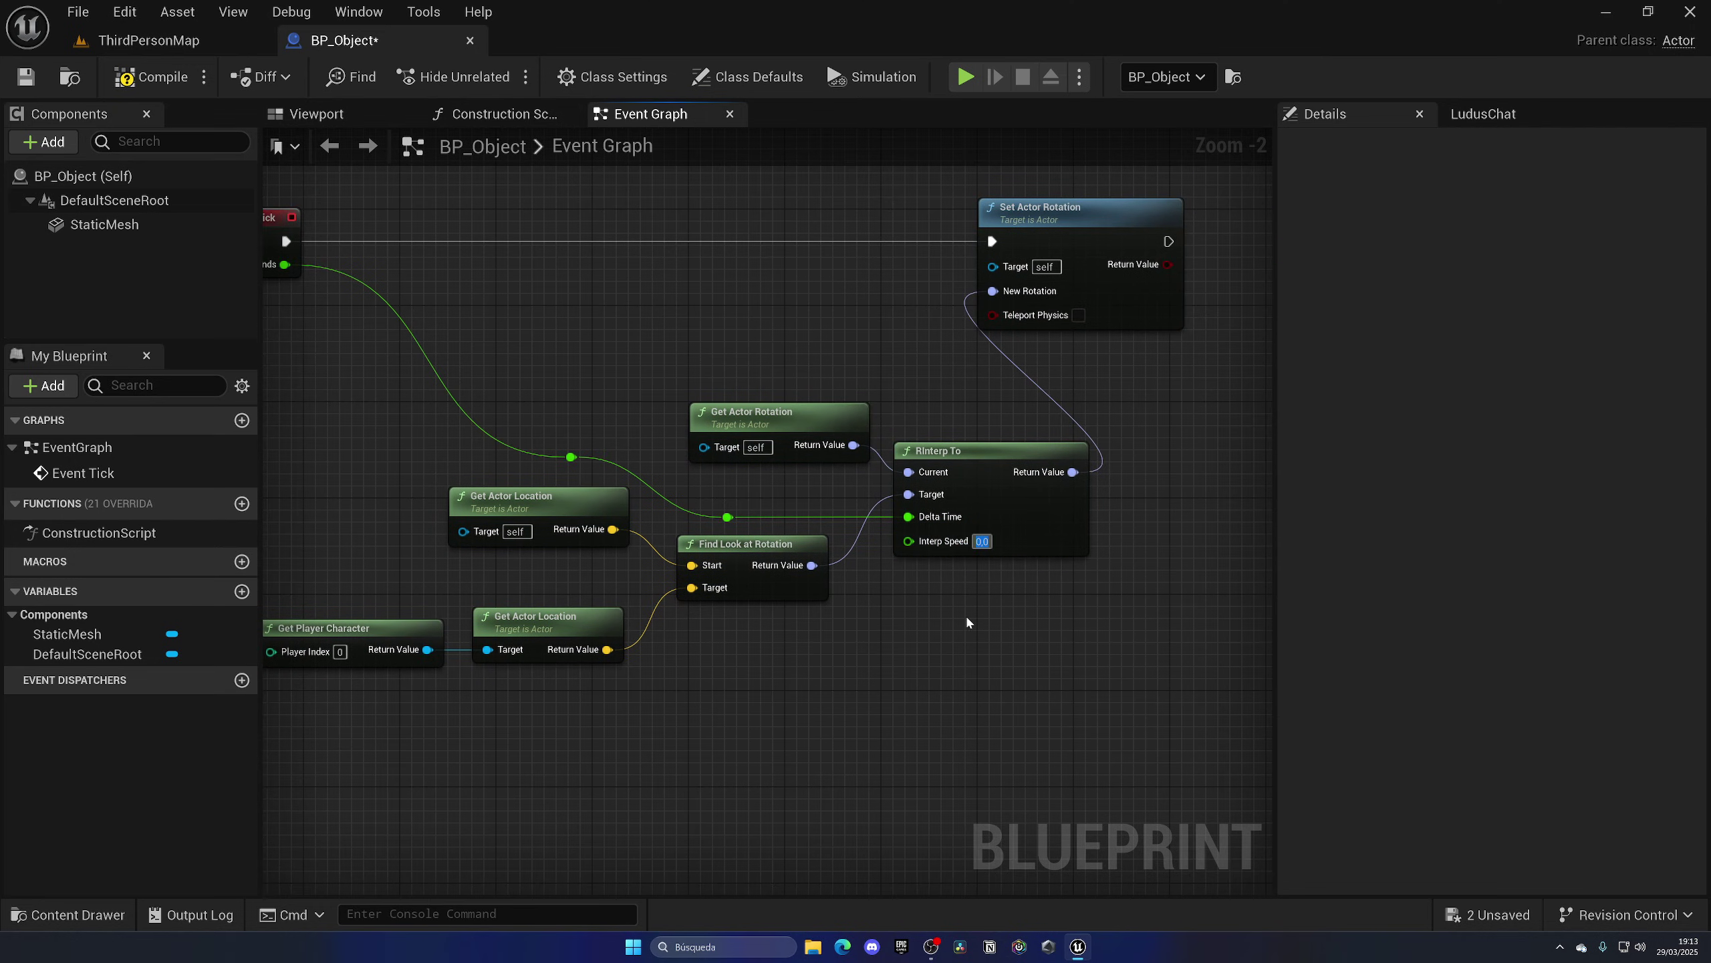
type("1")
key("Return")
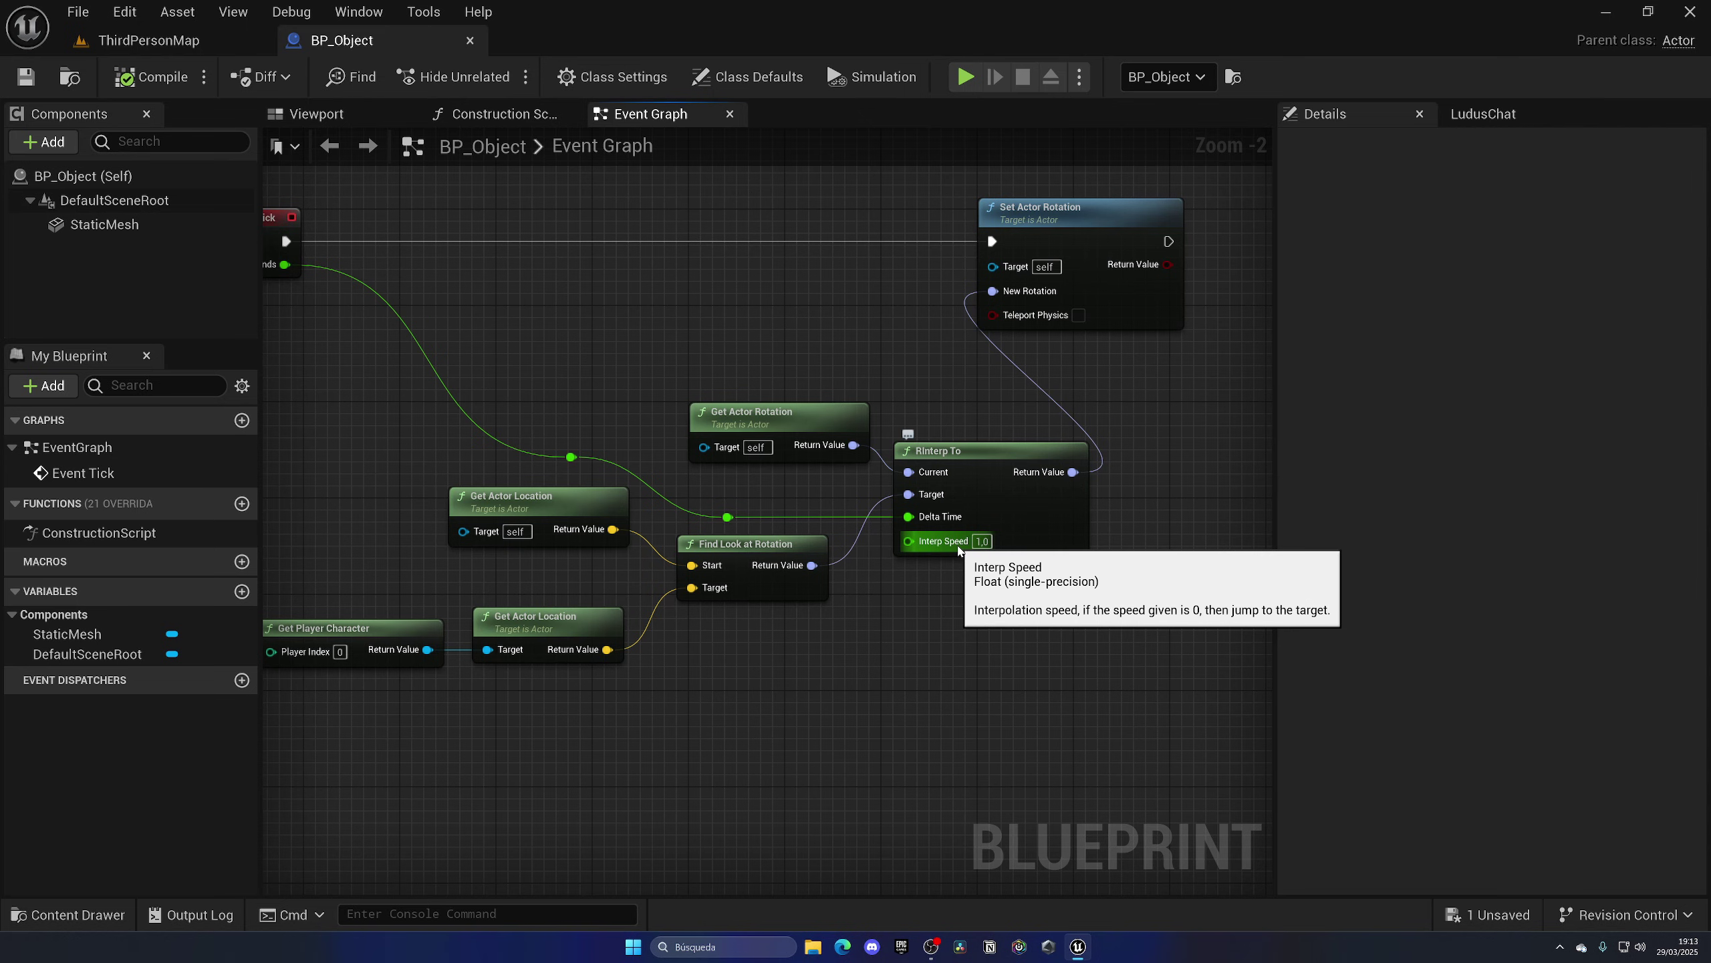
left_click(200, 41)
Step: Play-test the turning, then lower Interp Speed to 0,5
left_click(492, 76)
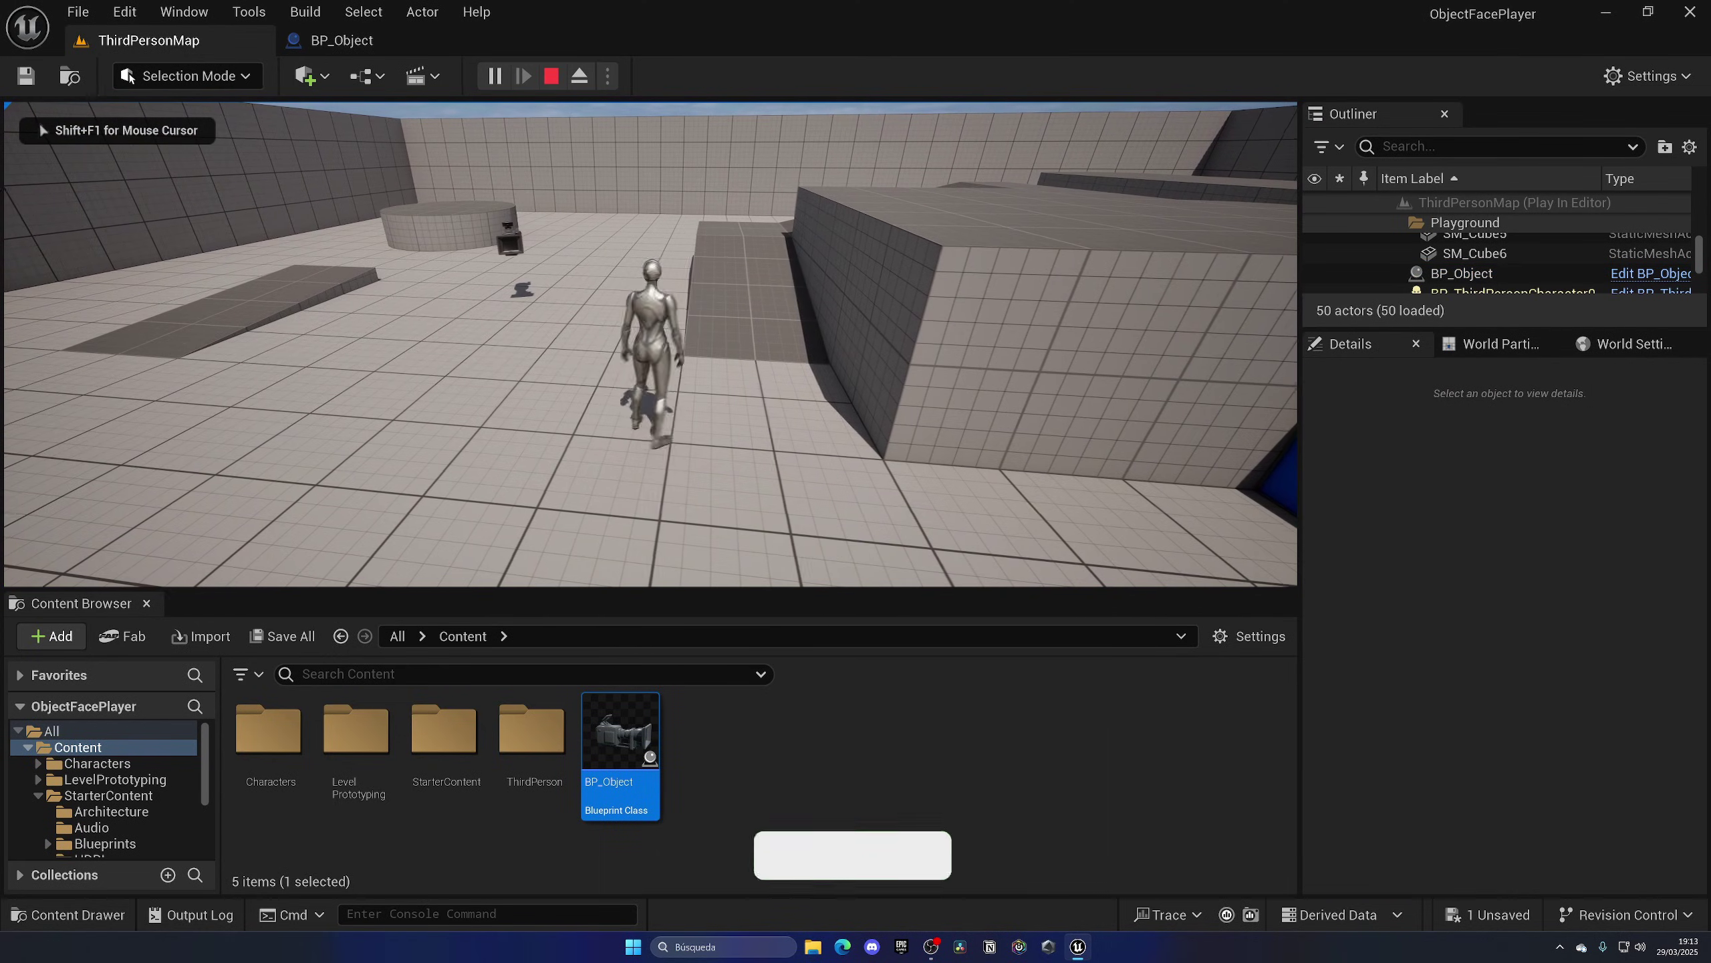
key("w")
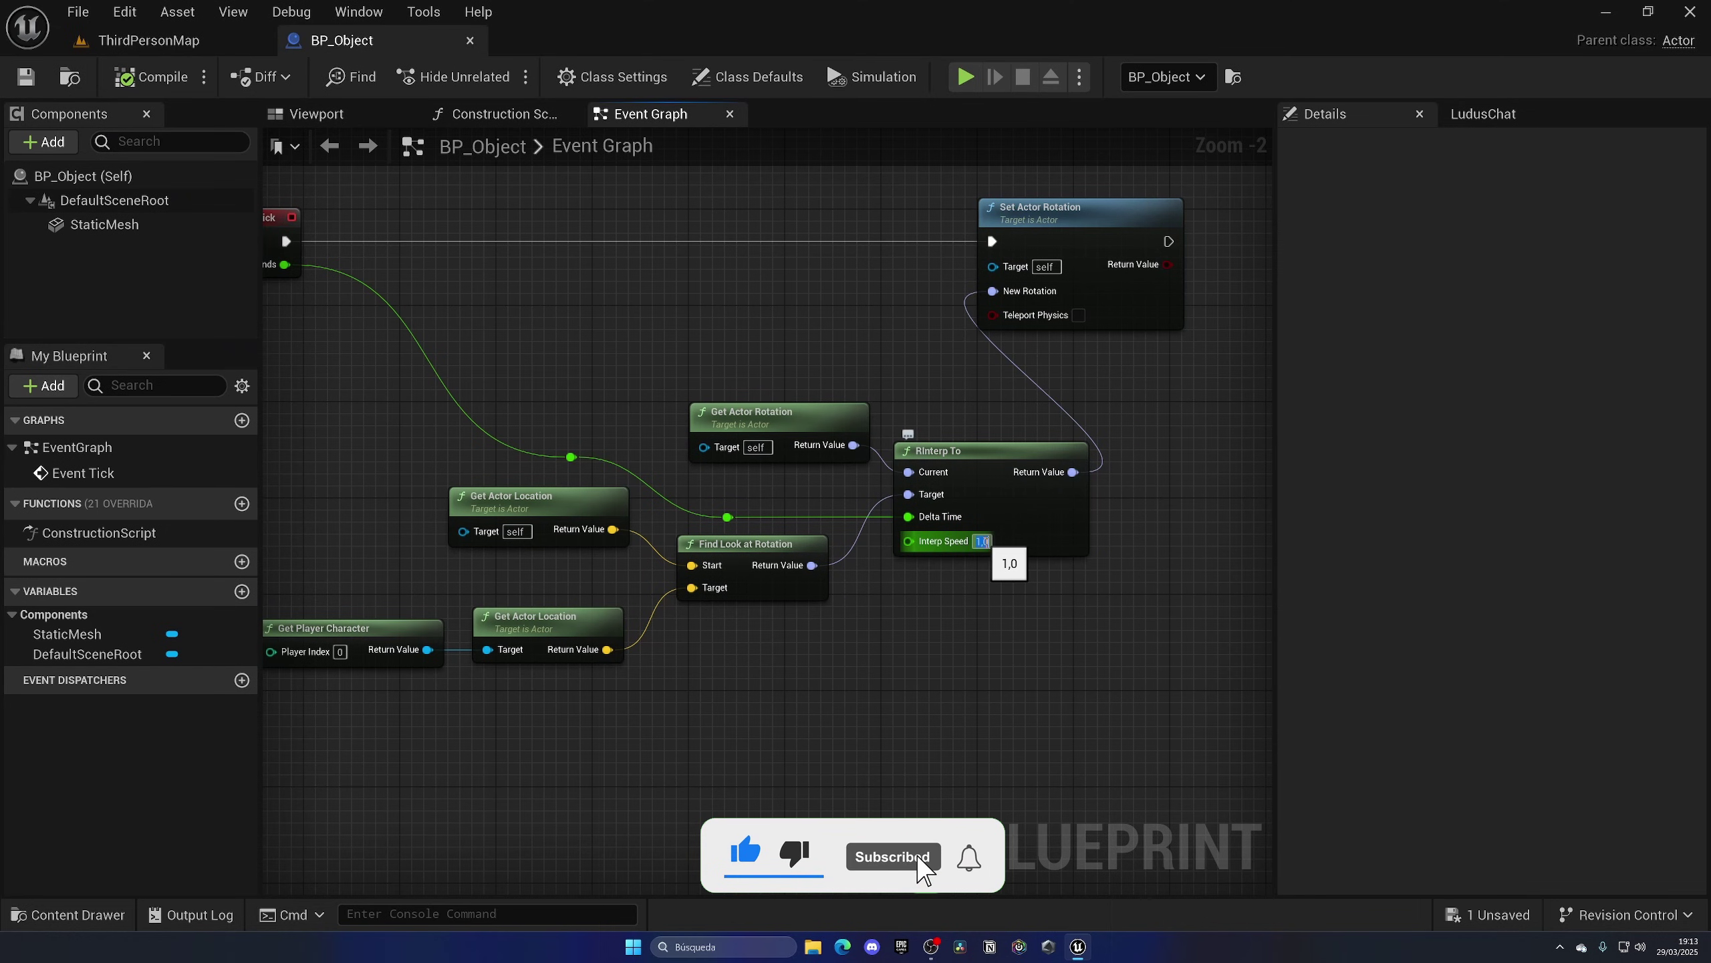
type("0,5")
key("Return")
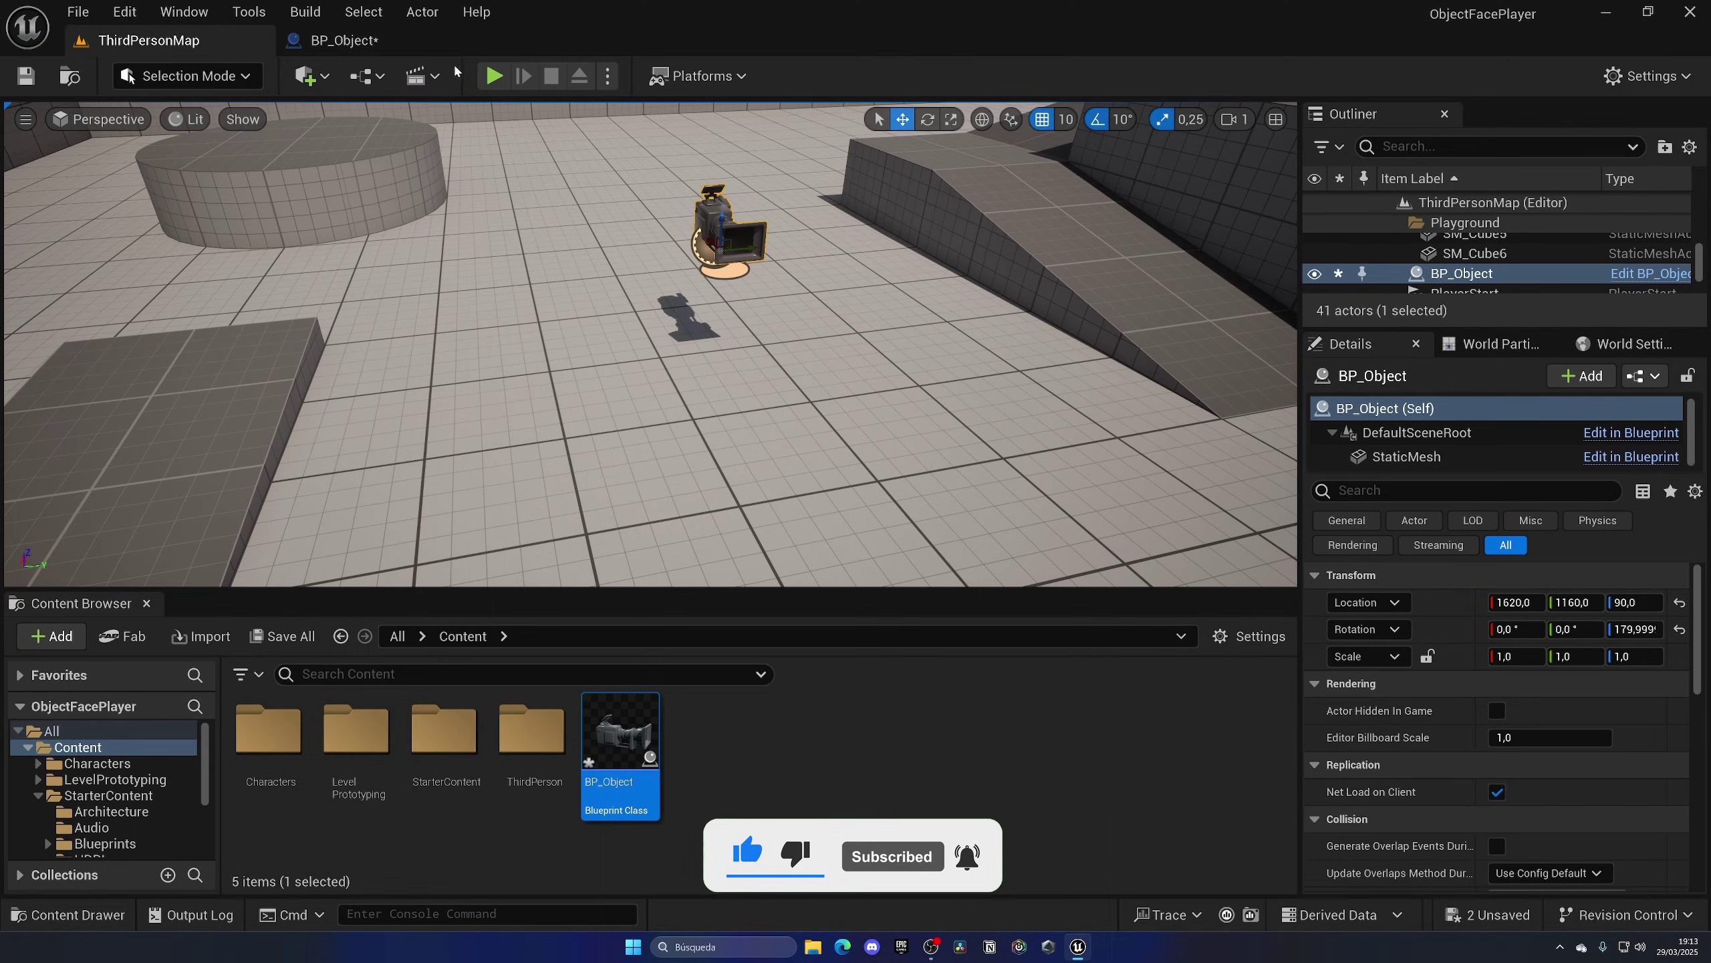
Step: Play-test the slower 0,5 turning again, running the character past the camera
key("alt+p")
key("w")
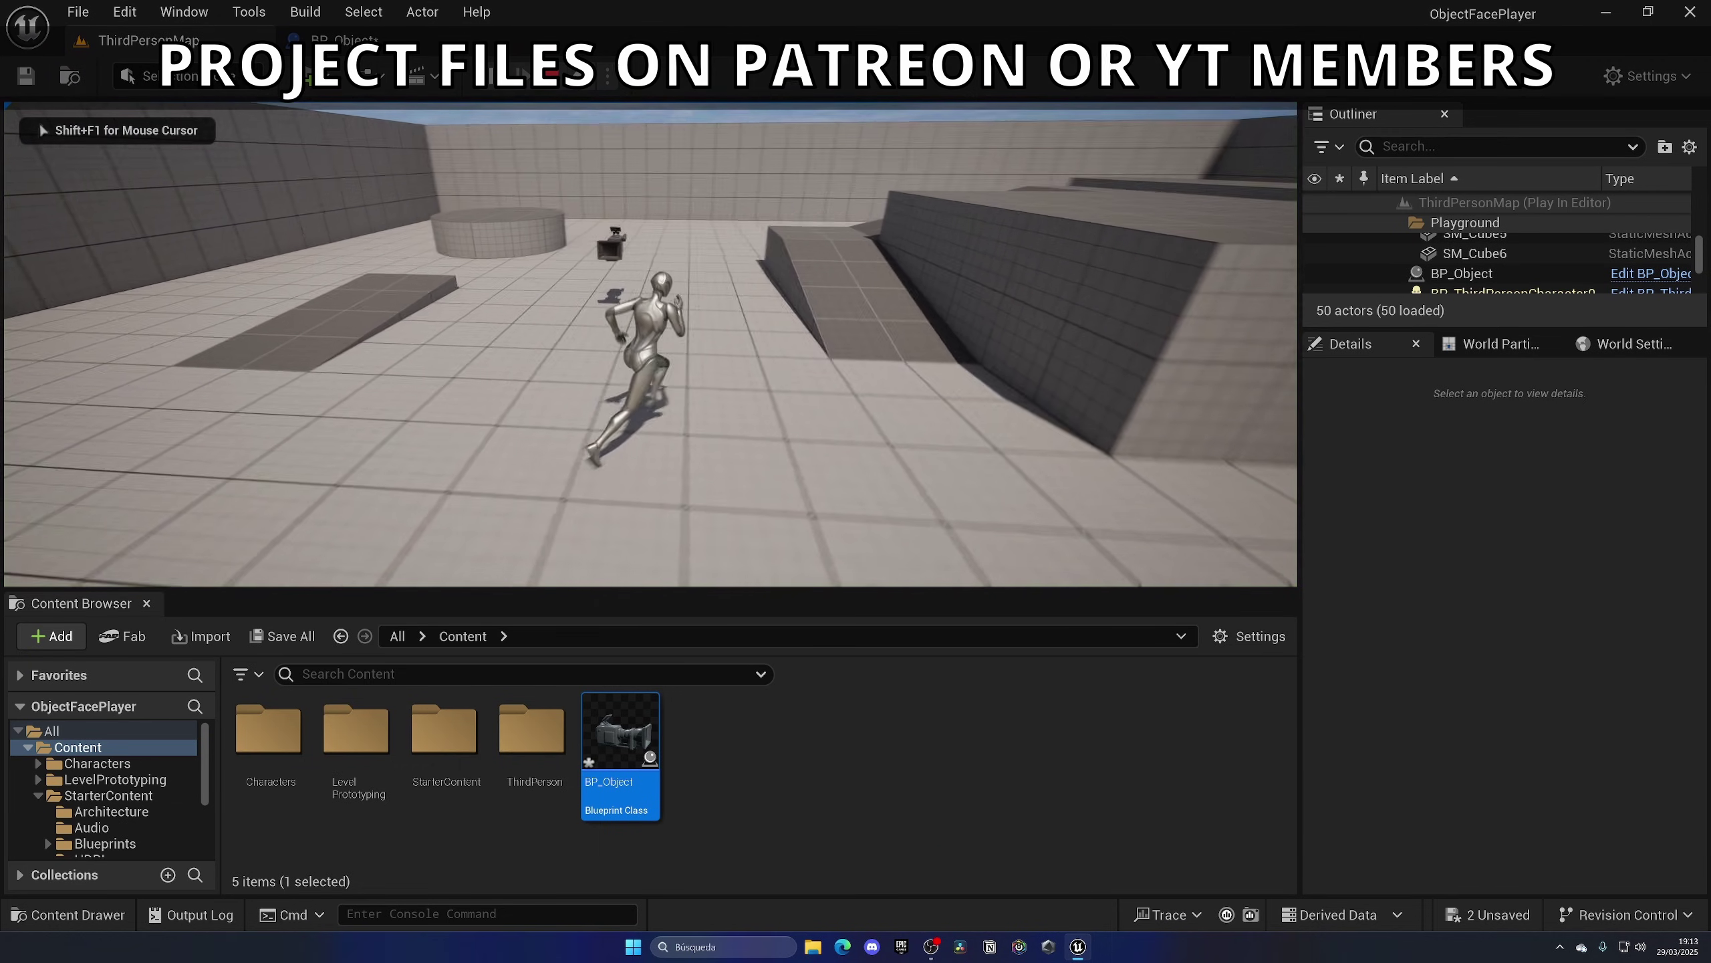
key("w")
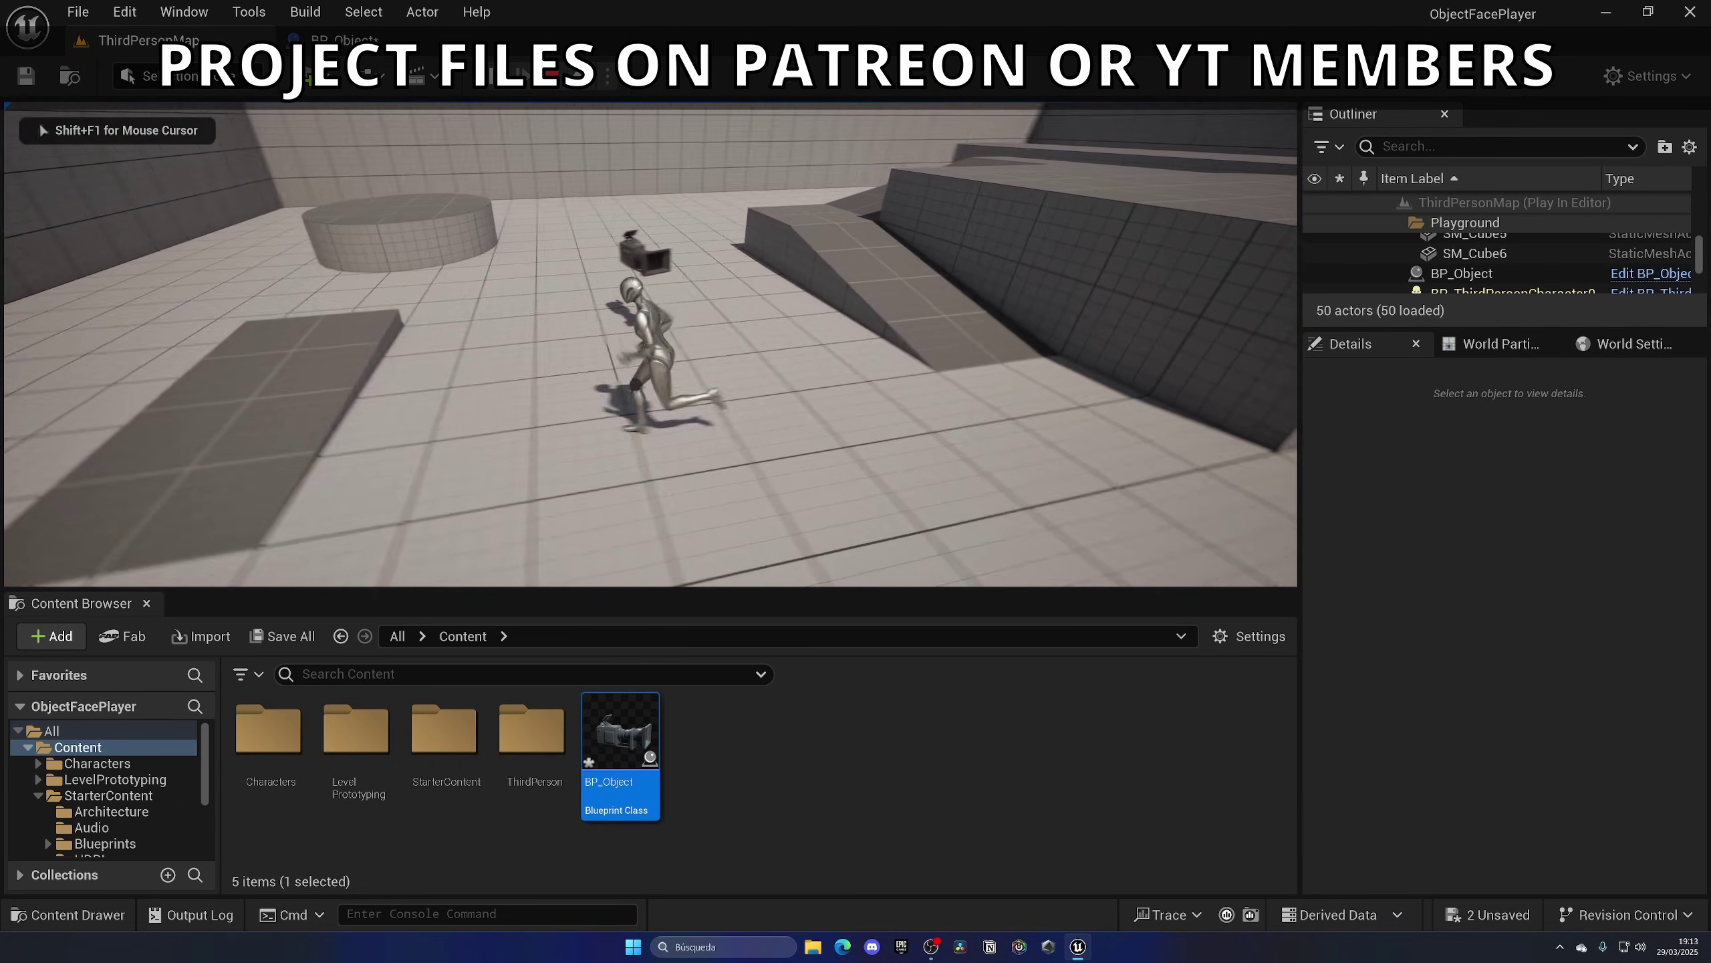
key("Escape")
left_click(344, 40)
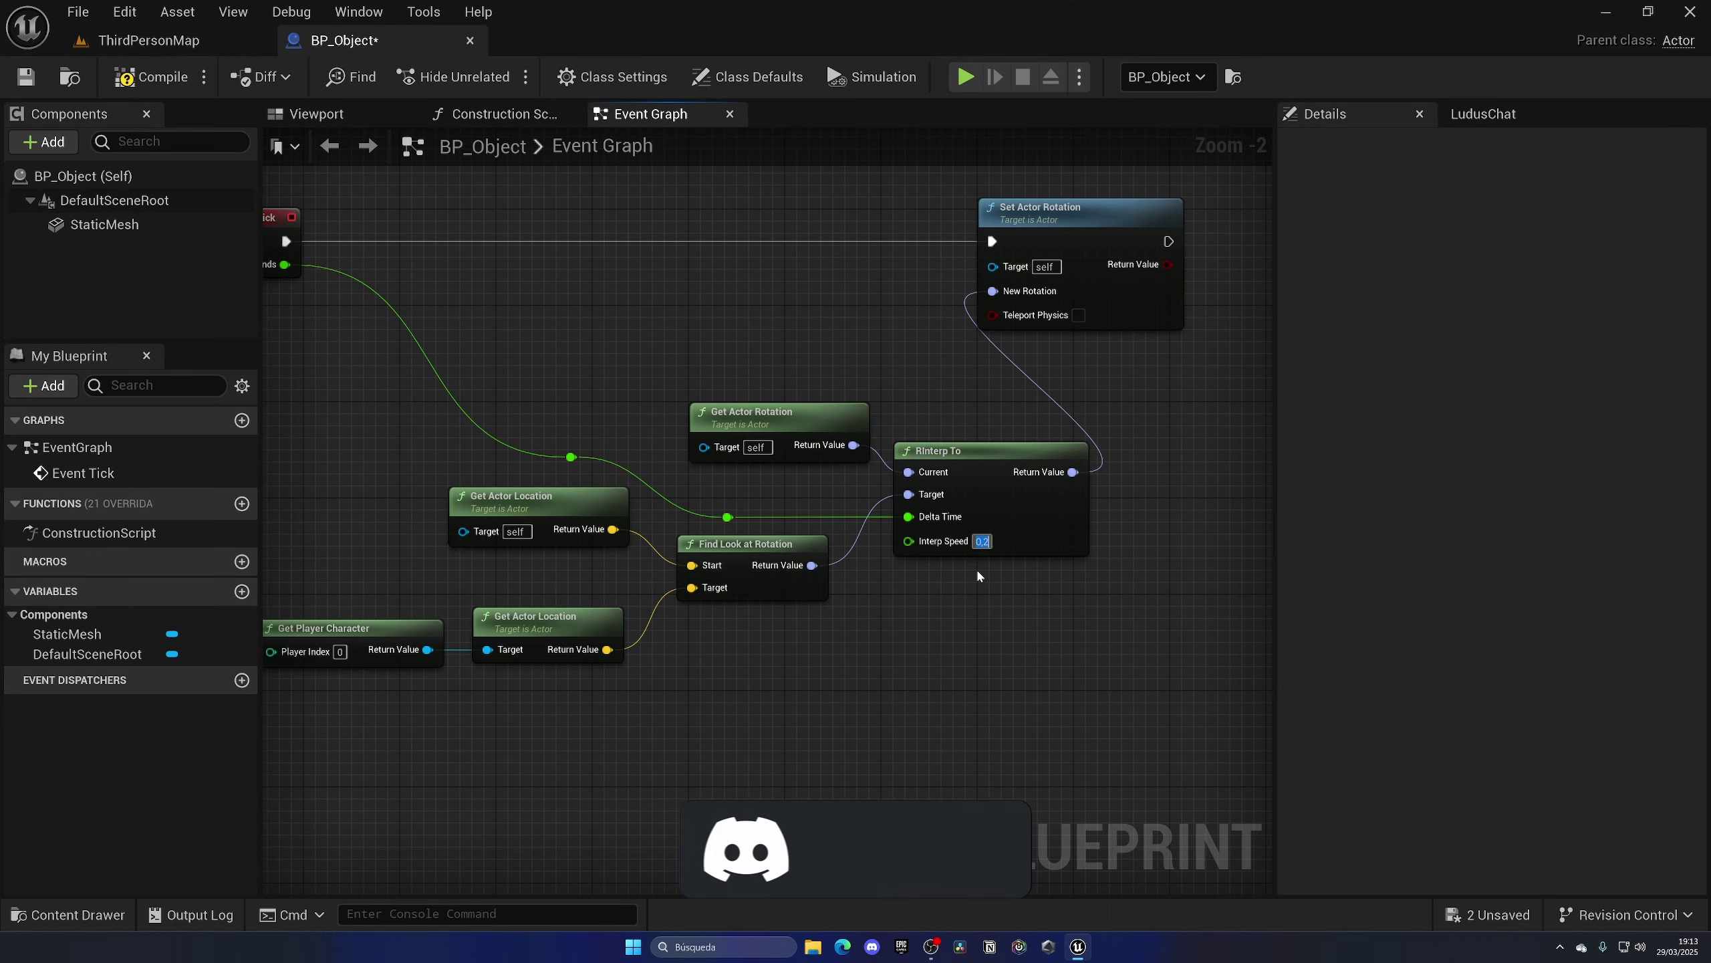
left_click(201, 42)
left_click(494, 75)
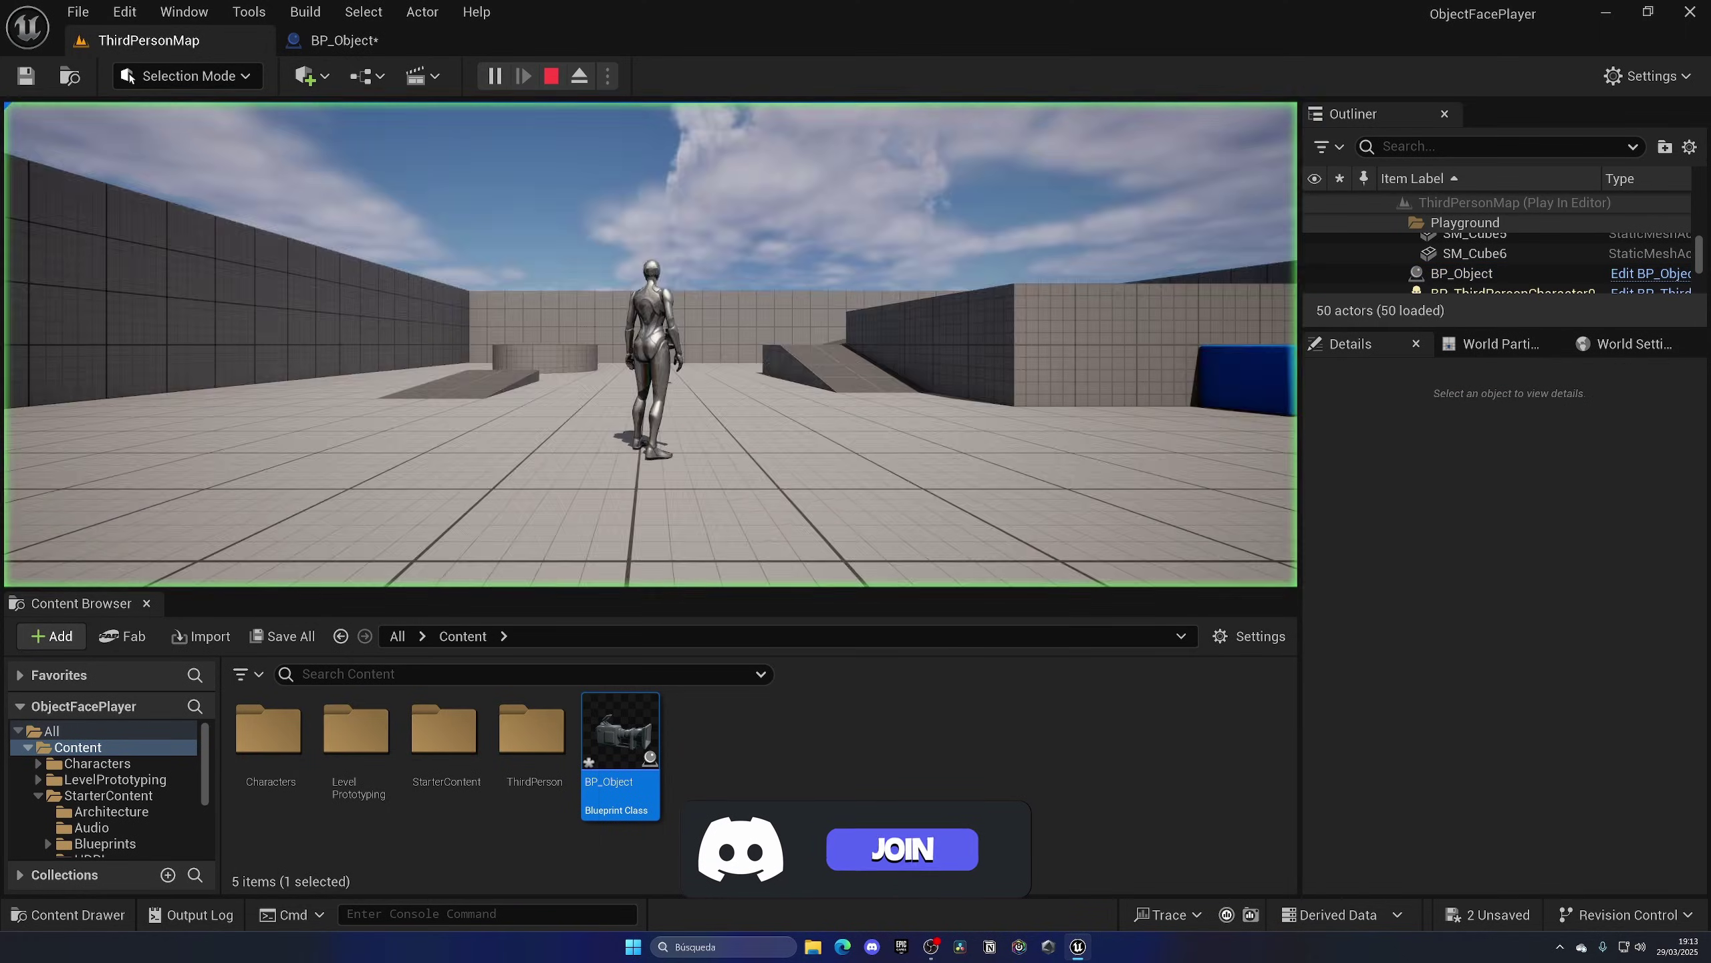
key("w")
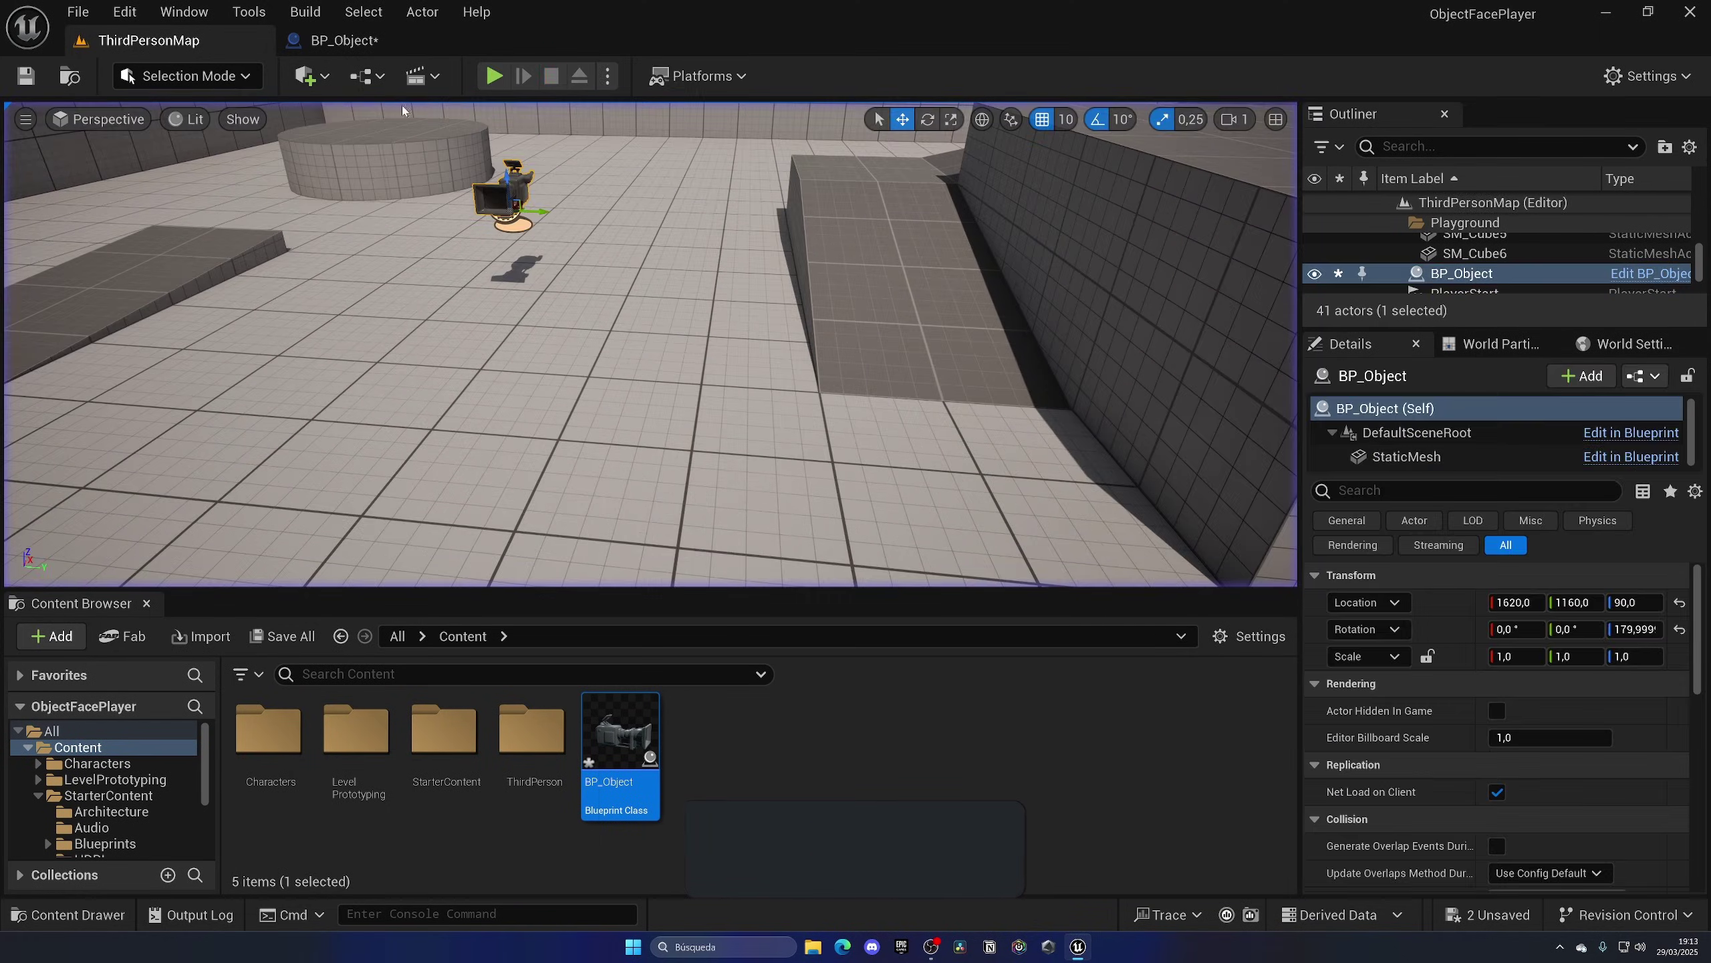